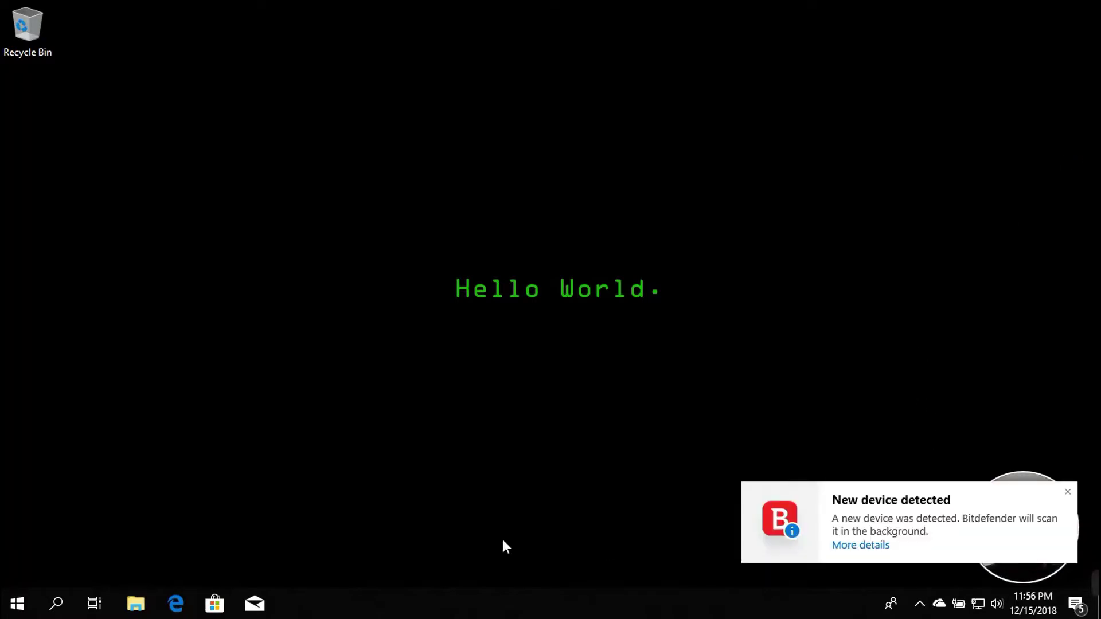
# Open the KINGSTON (D:) drive from This PC in File Explorer.
pyautogui.click(136, 604)
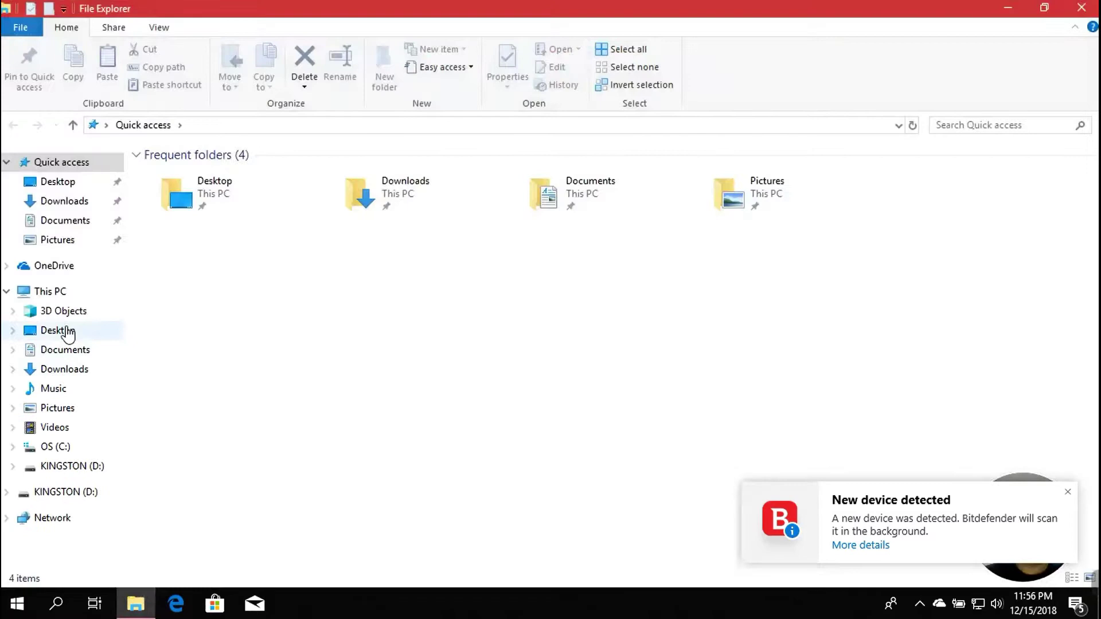
pyautogui.click(57, 292)
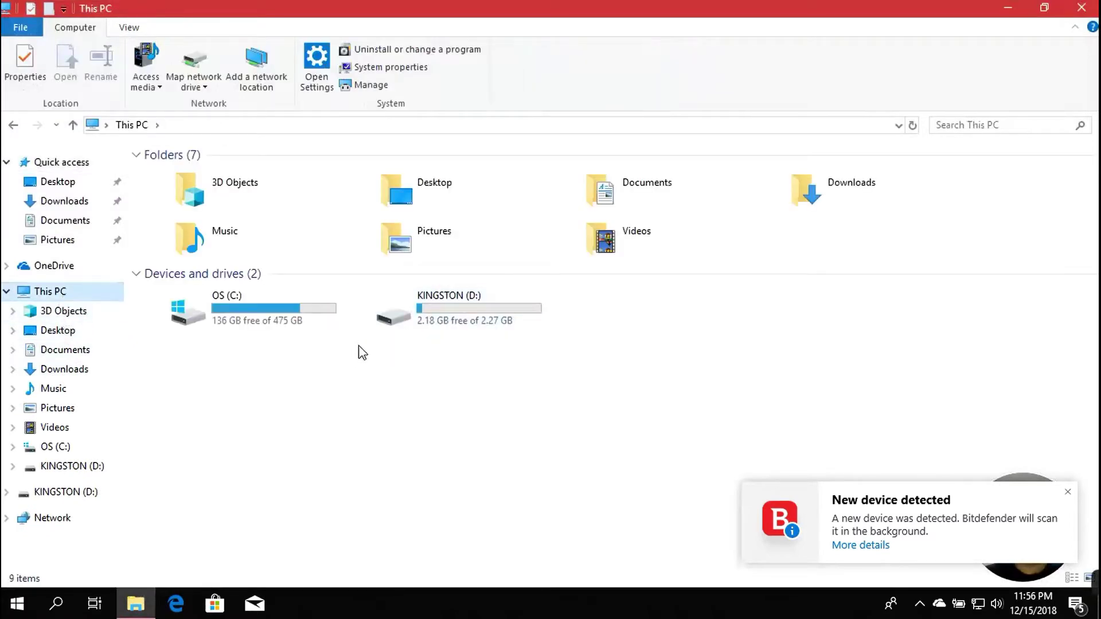
pyautogui.click(445, 312)
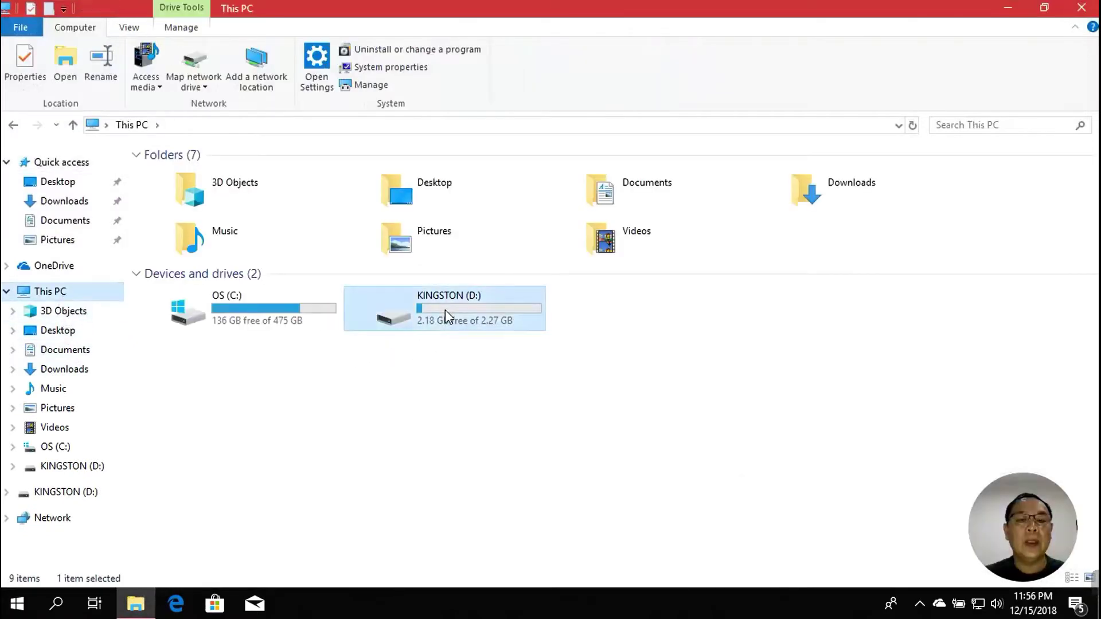
pyautogui.click(495, 366)
pyautogui.click(491, 319)
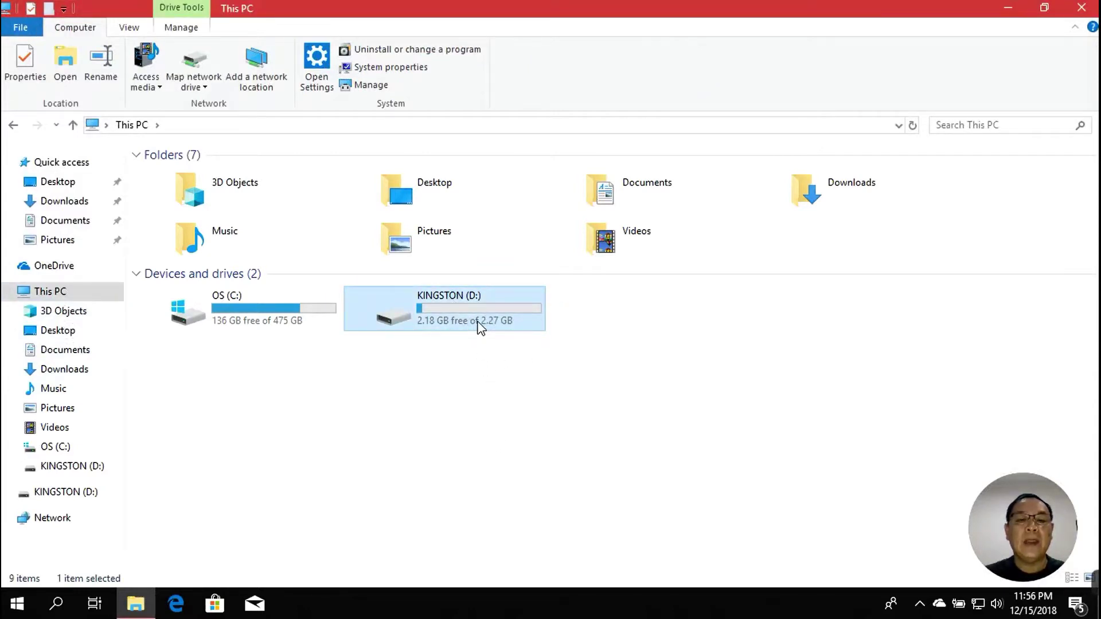
pyautogui.doubleClick(479, 325)
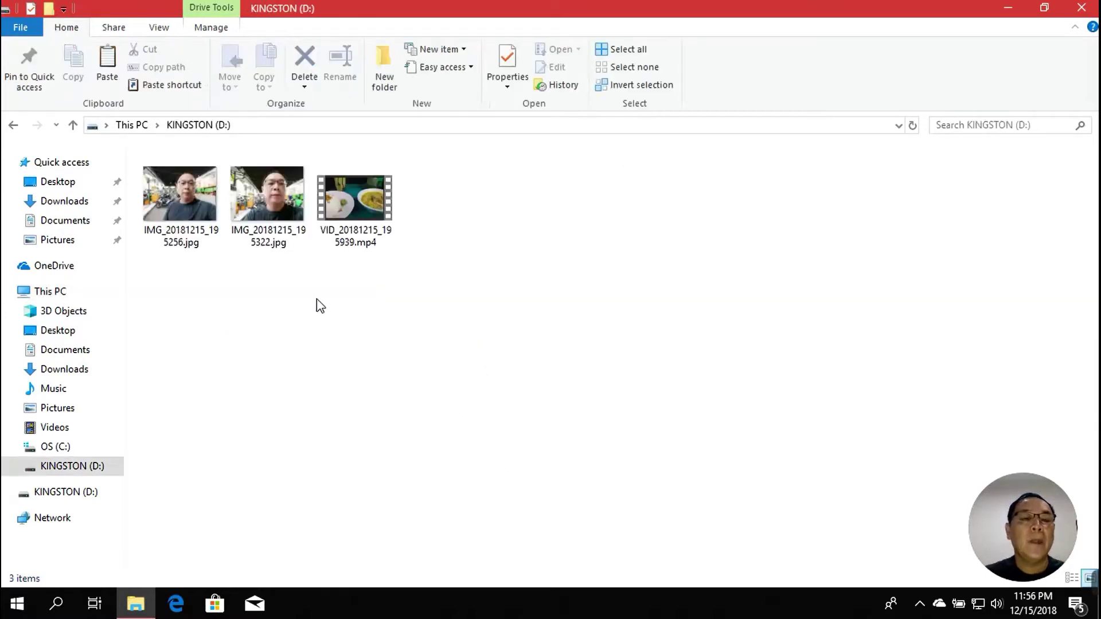
# Preview the two JPG photos and the MP4 video on the drive, closing each viewer.
pyautogui.click(206, 230)
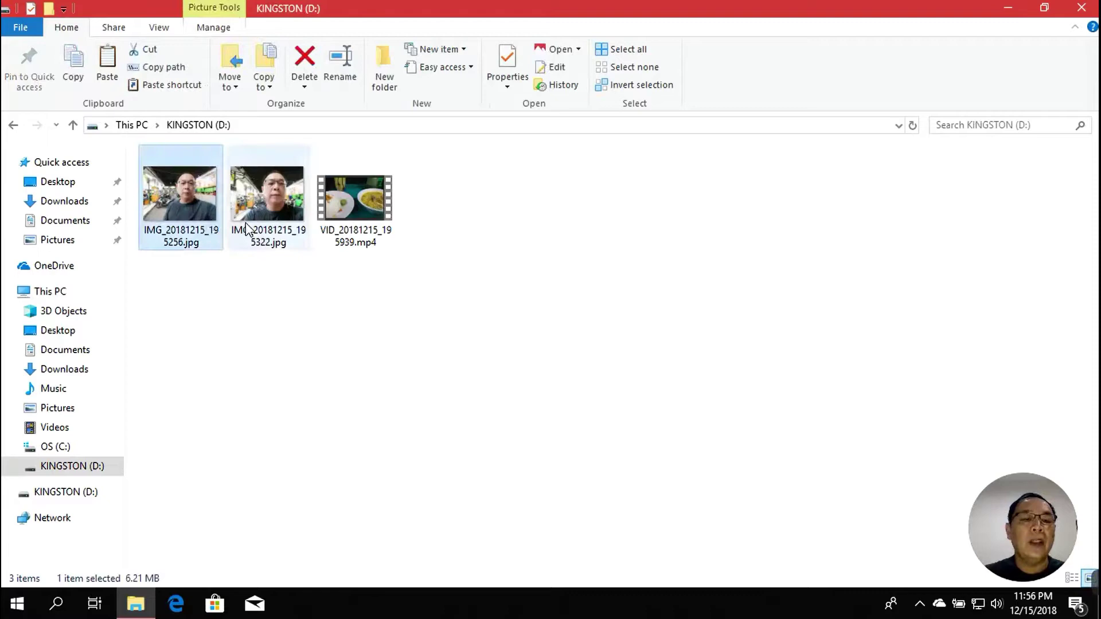
pyautogui.doubleClick(204, 217)
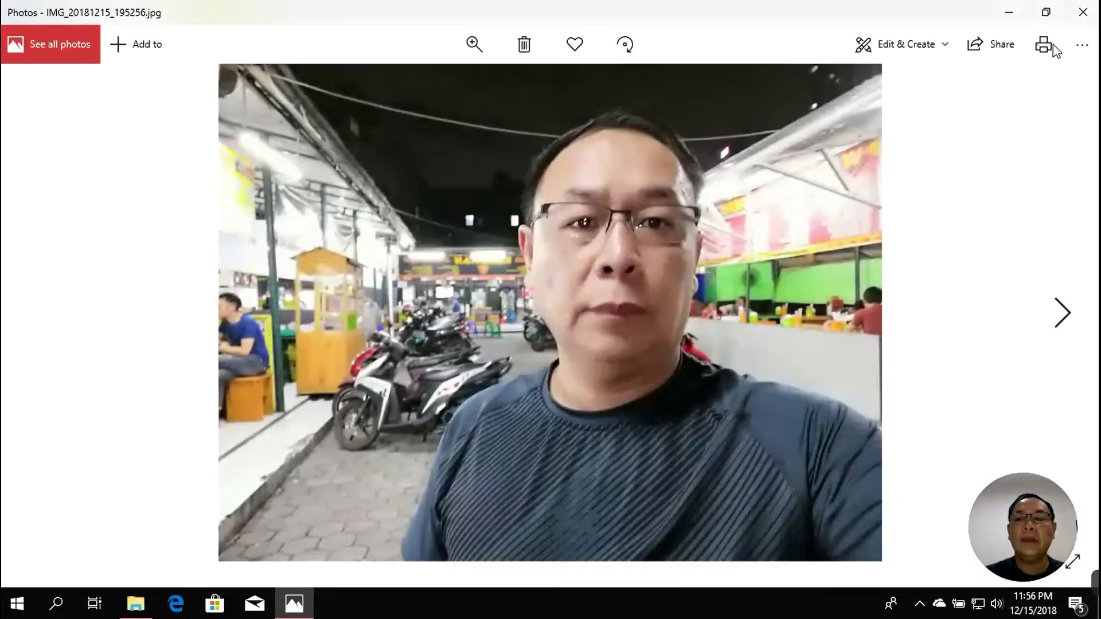
pyautogui.click(1087, 8)
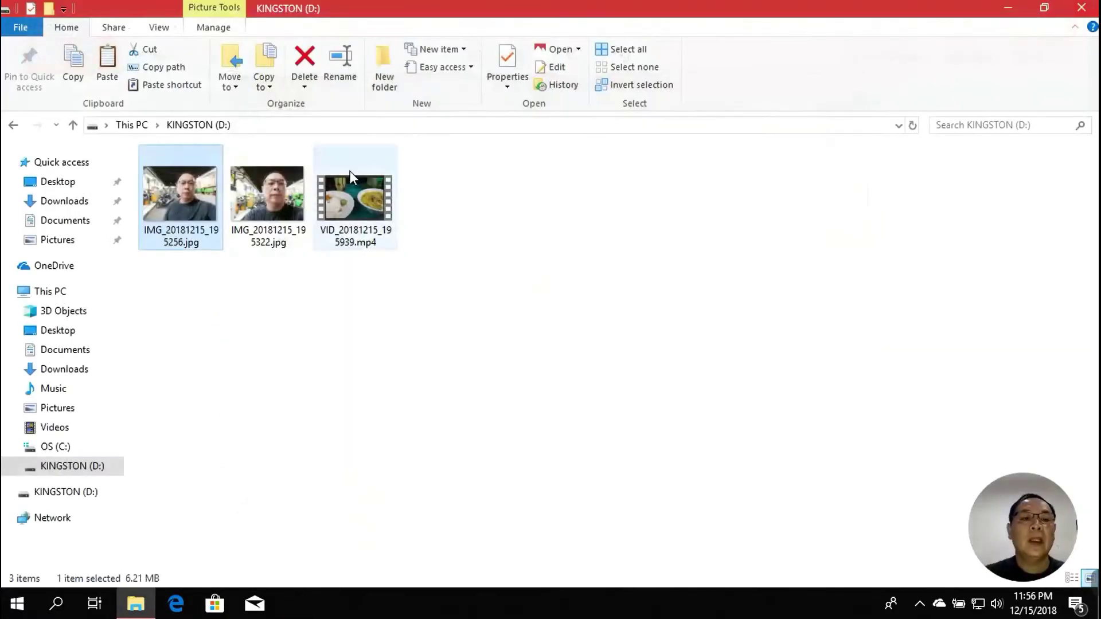
pyautogui.doubleClick(271, 202)
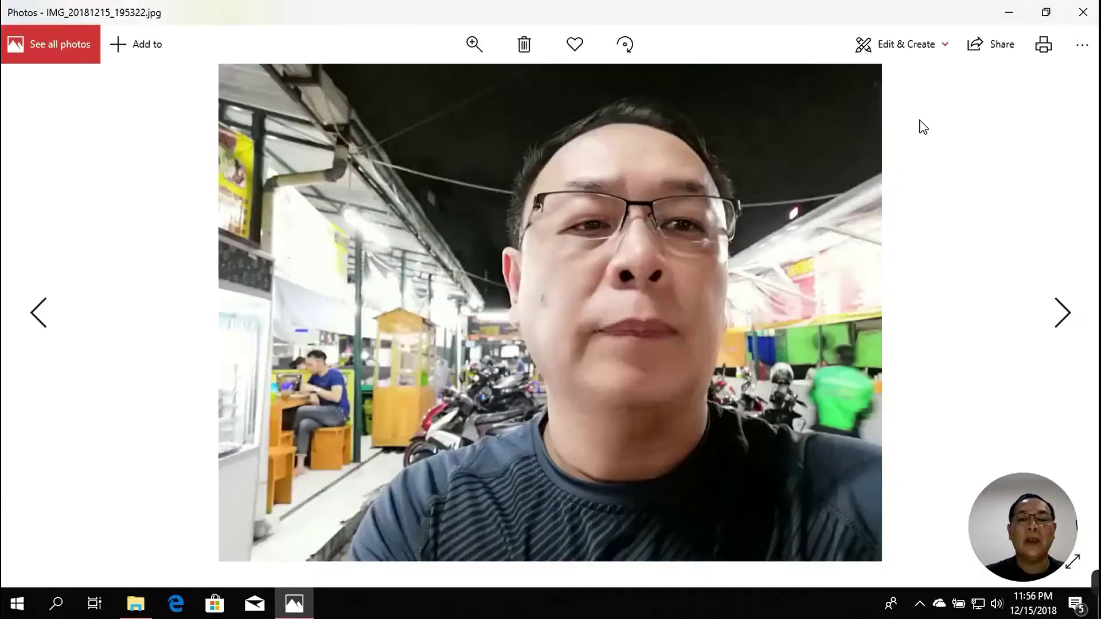
pyautogui.click(1082, 11)
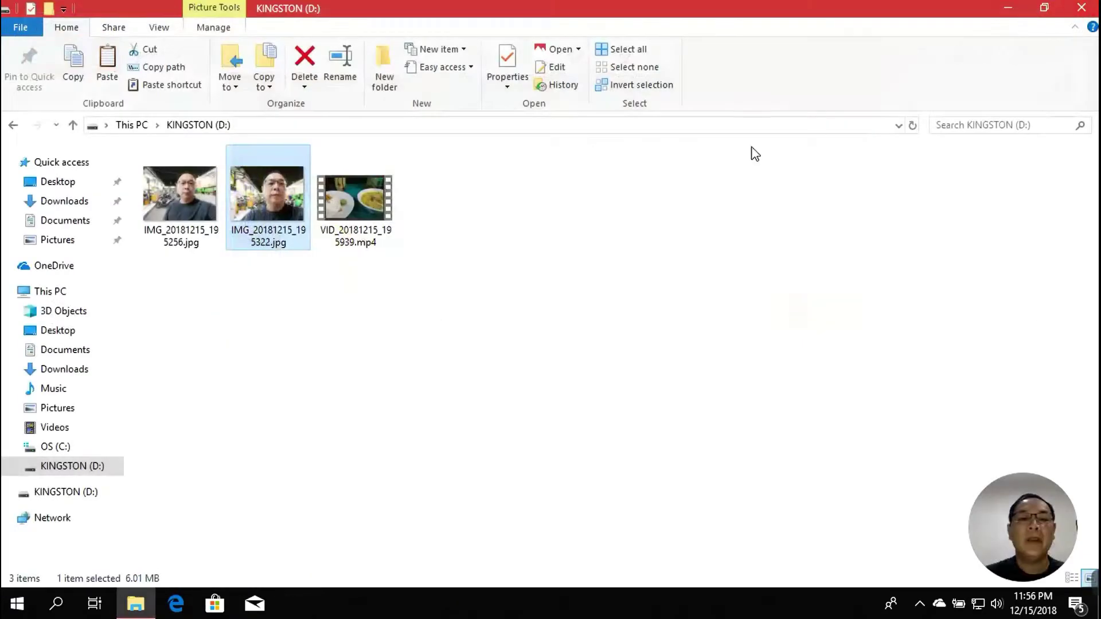
pyautogui.doubleClick(346, 215)
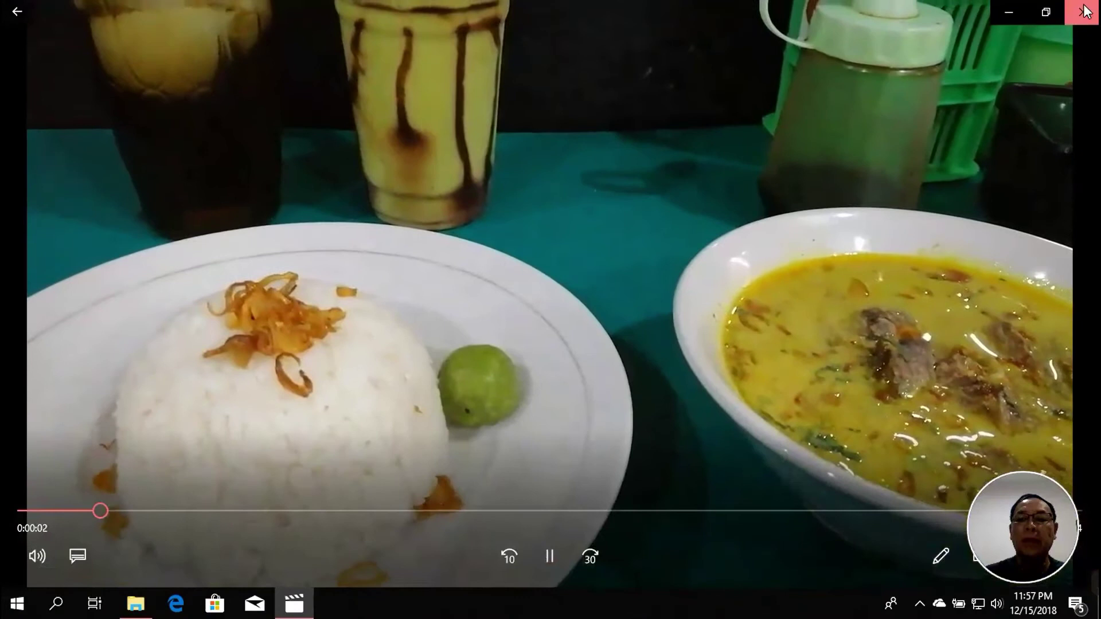
pyautogui.click(1082, 8)
pyautogui.click(482, 257)
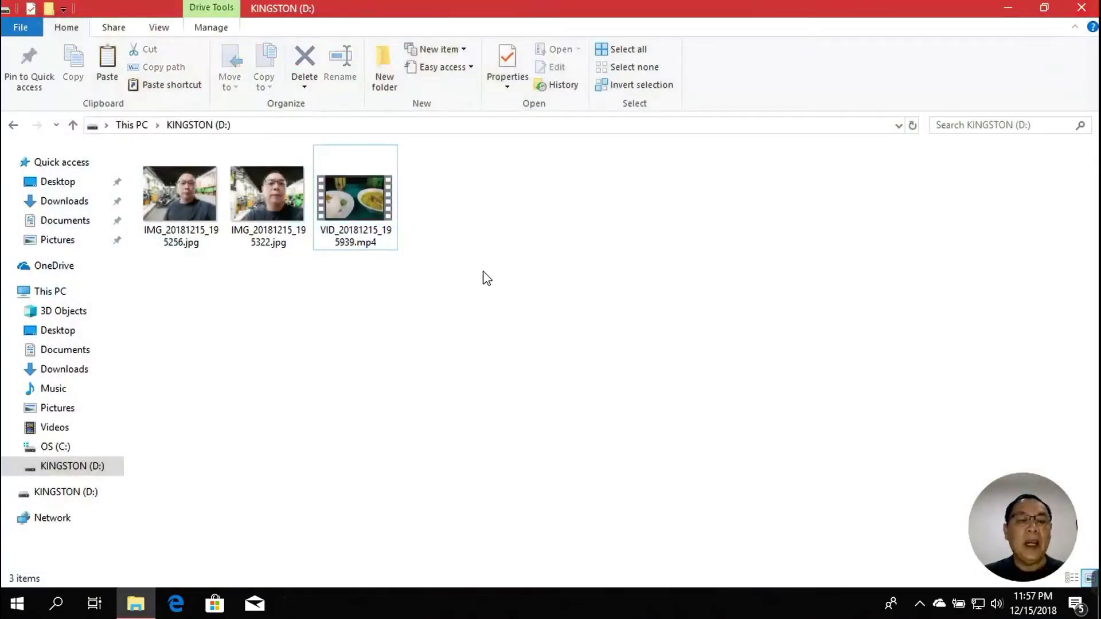
# Permanently delete all three files from KINGSTON (D:) and return to This PC.
pyautogui.hotkey('ctrl', 'a')
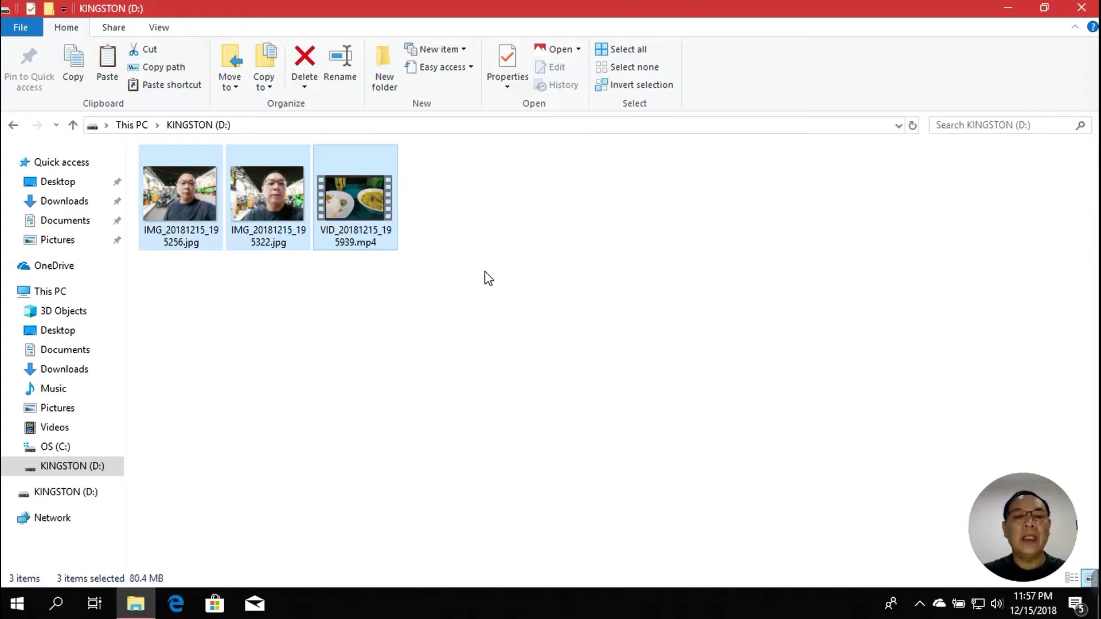
pyautogui.hotkey('shift', 'Delete')
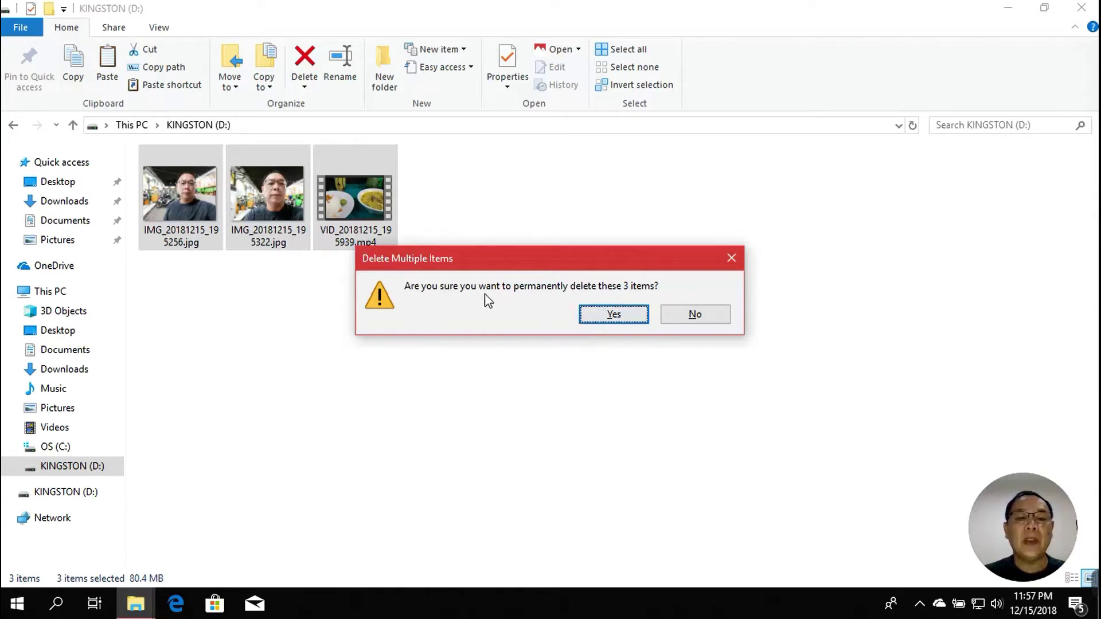
pyautogui.click(614, 317)
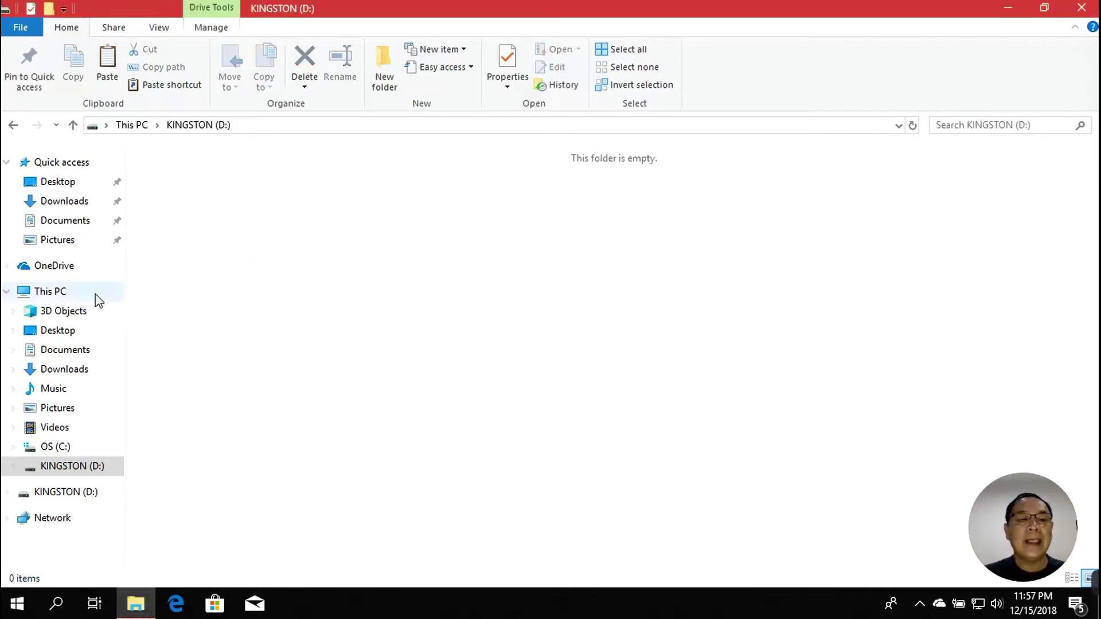
pyautogui.click(68, 294)
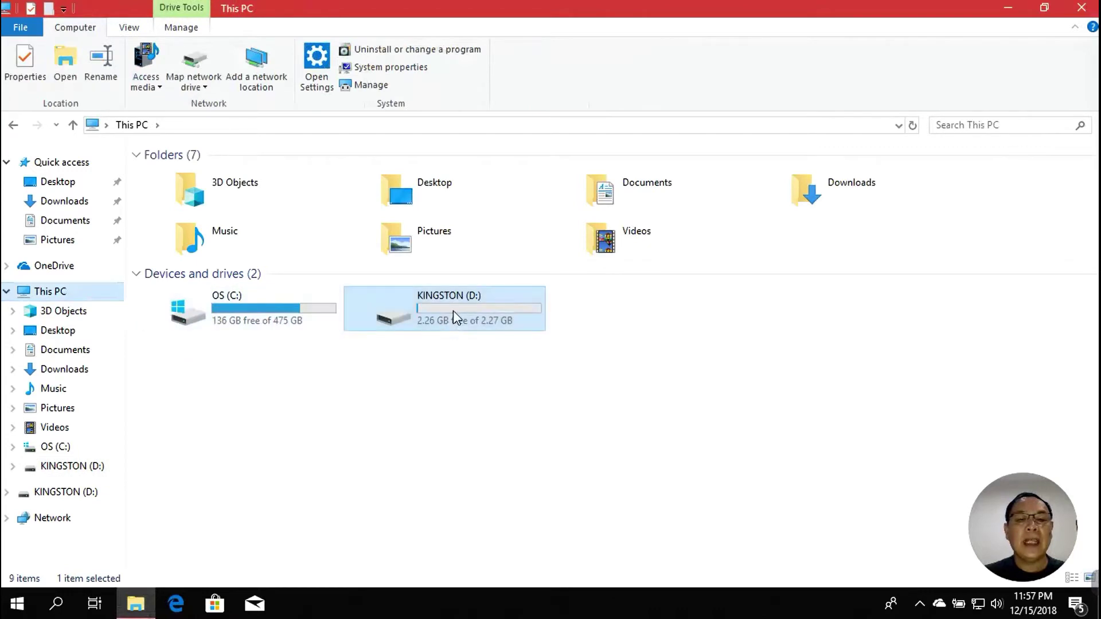
# Format KINGSTON (D:) with the NTFS file system and close the Format dialog when done.
pyautogui.rightClick(453, 311)
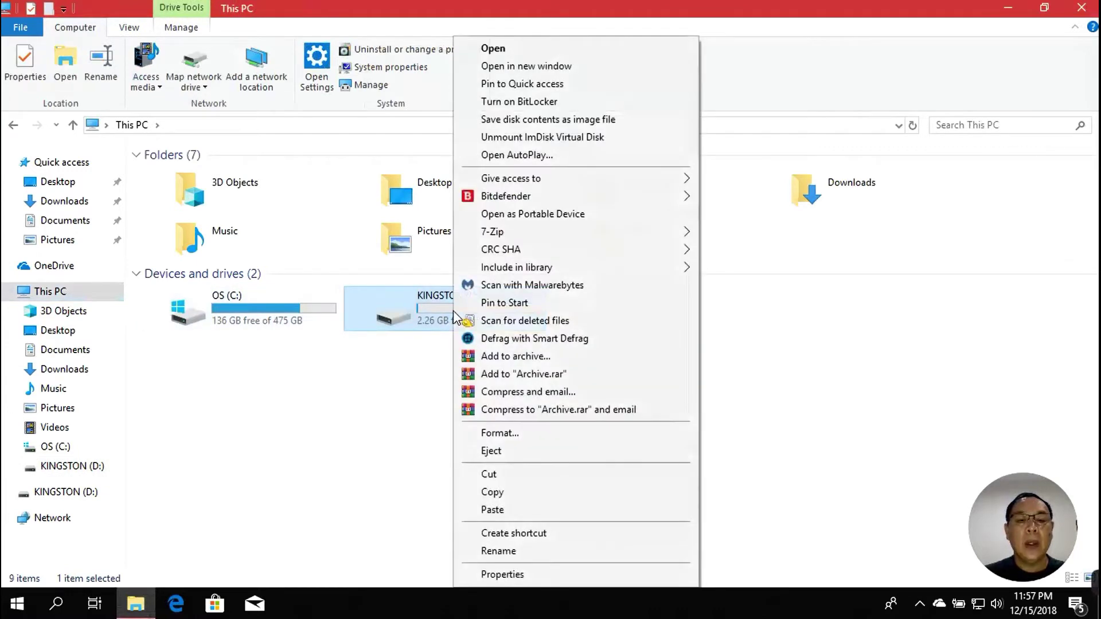
pyautogui.click(510, 437)
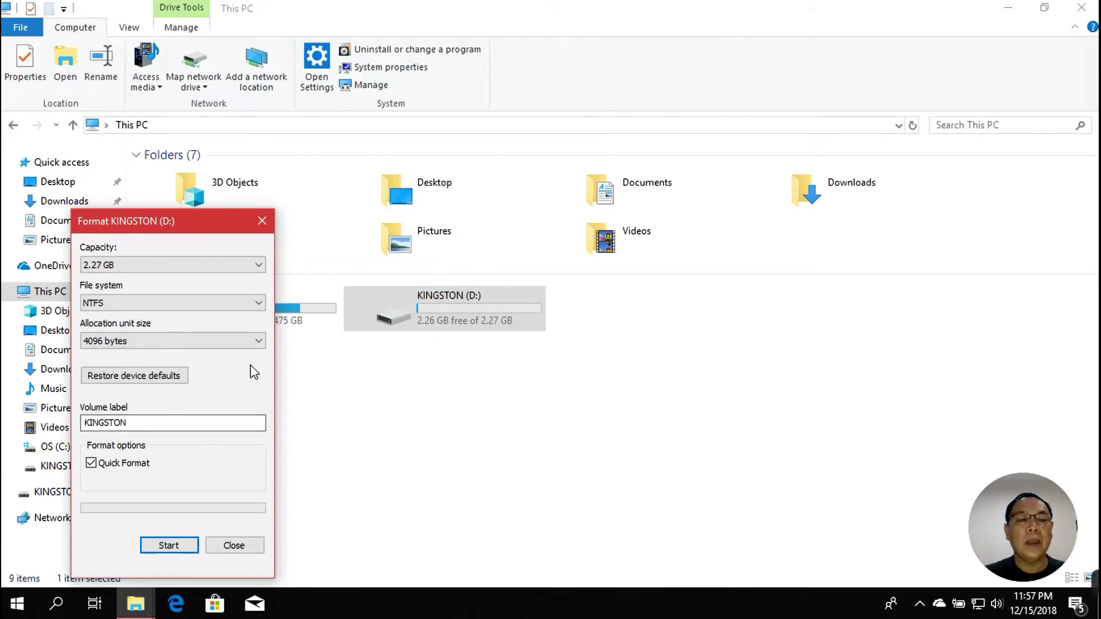
pyautogui.click(214, 304)
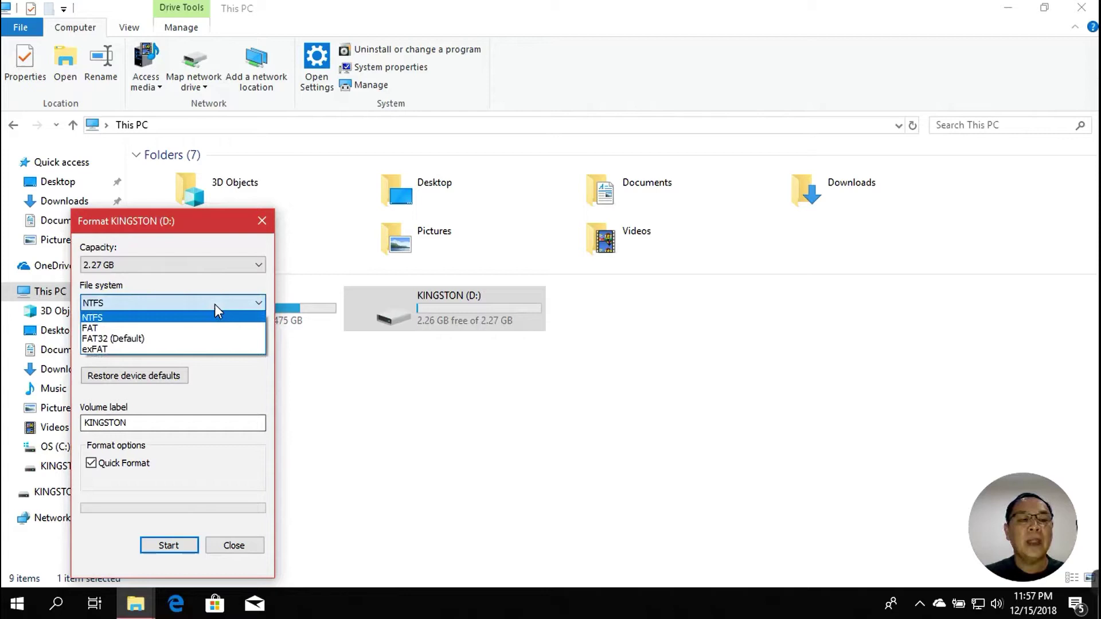
pyautogui.click(199, 339)
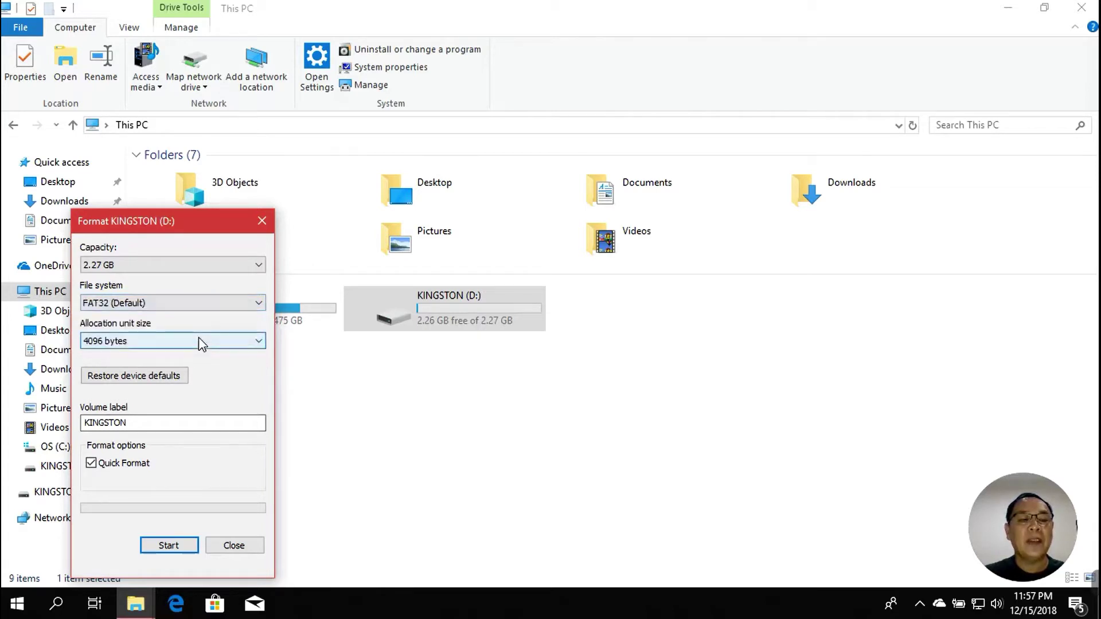
pyautogui.click(196, 307)
pyautogui.click(174, 319)
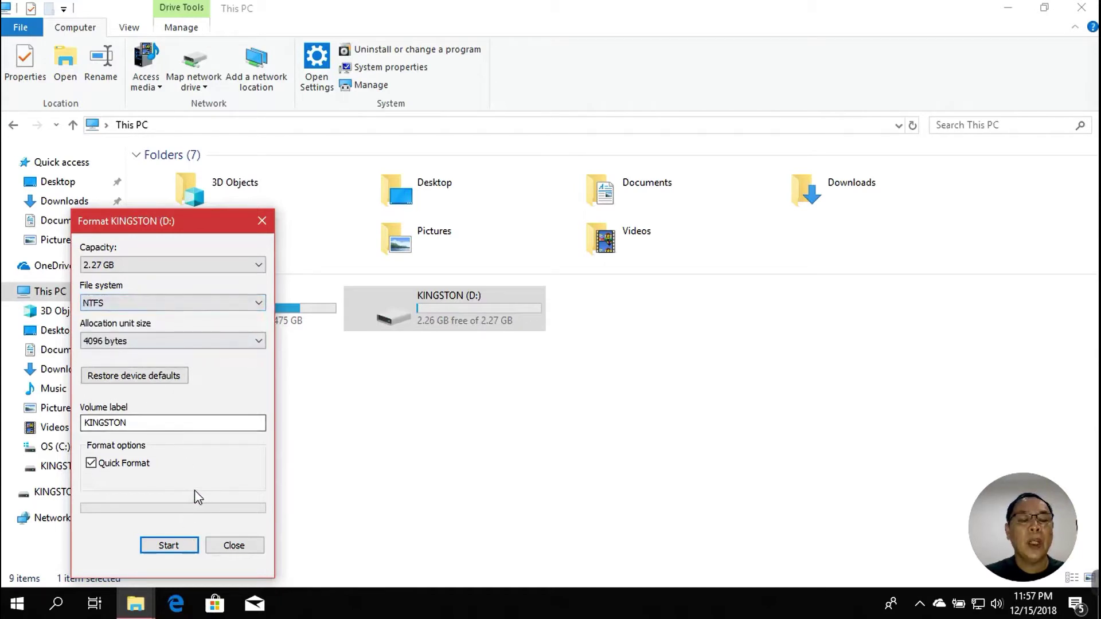
pyautogui.click(178, 546)
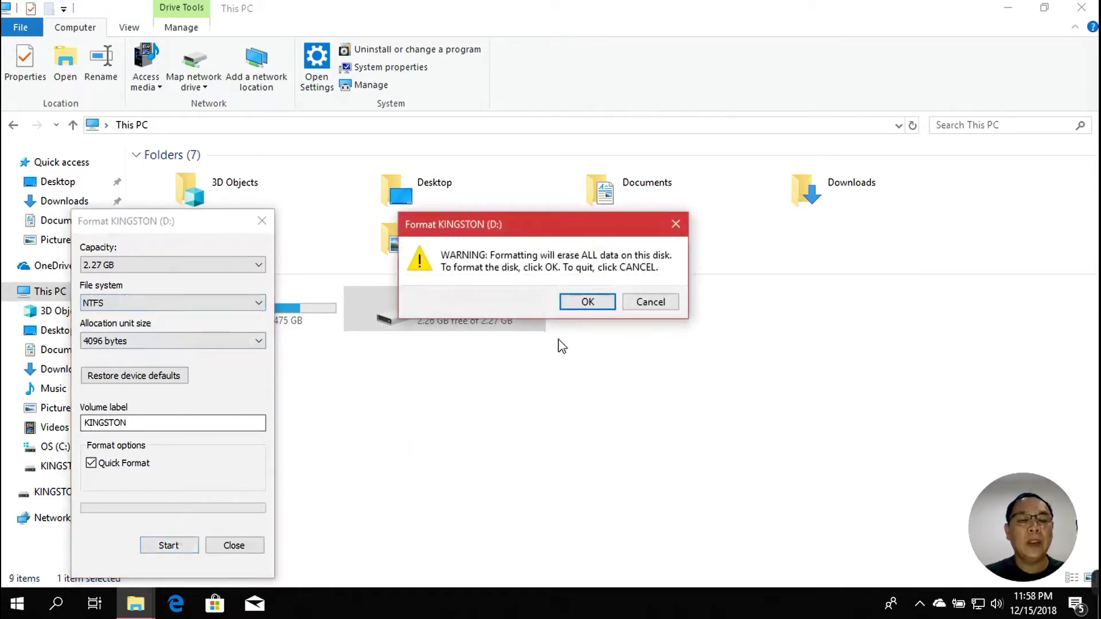
pyautogui.click(589, 304)
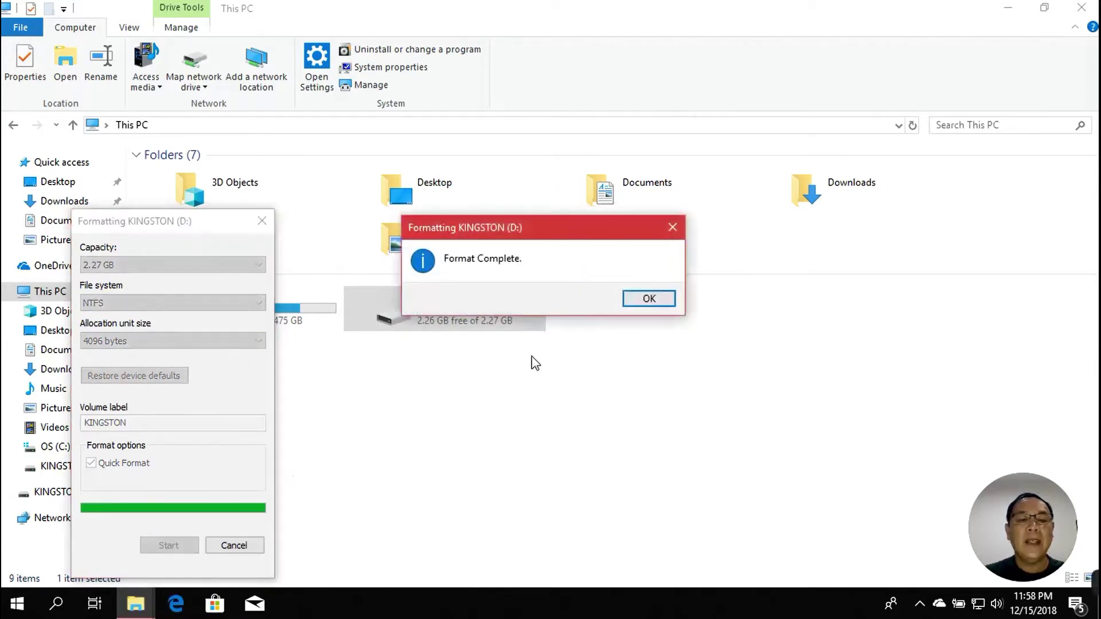
pyautogui.click(641, 299)
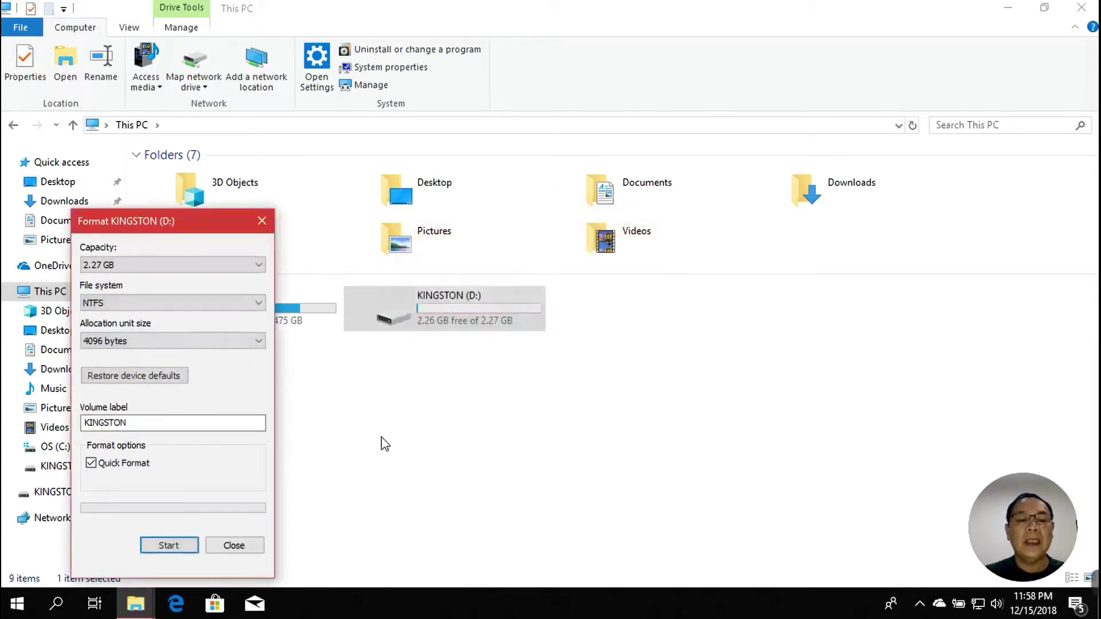
pyautogui.click(235, 545)
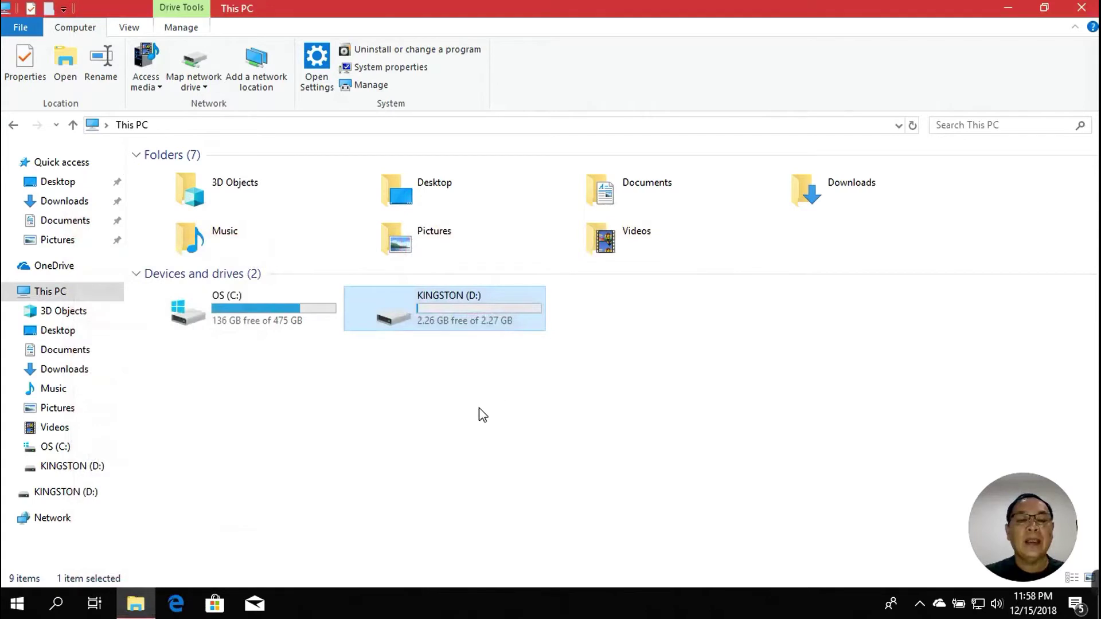
# Check that the formatted KINGSTON (D:) is empty, then close File Explorer.
pyautogui.doubleClick(482, 328)
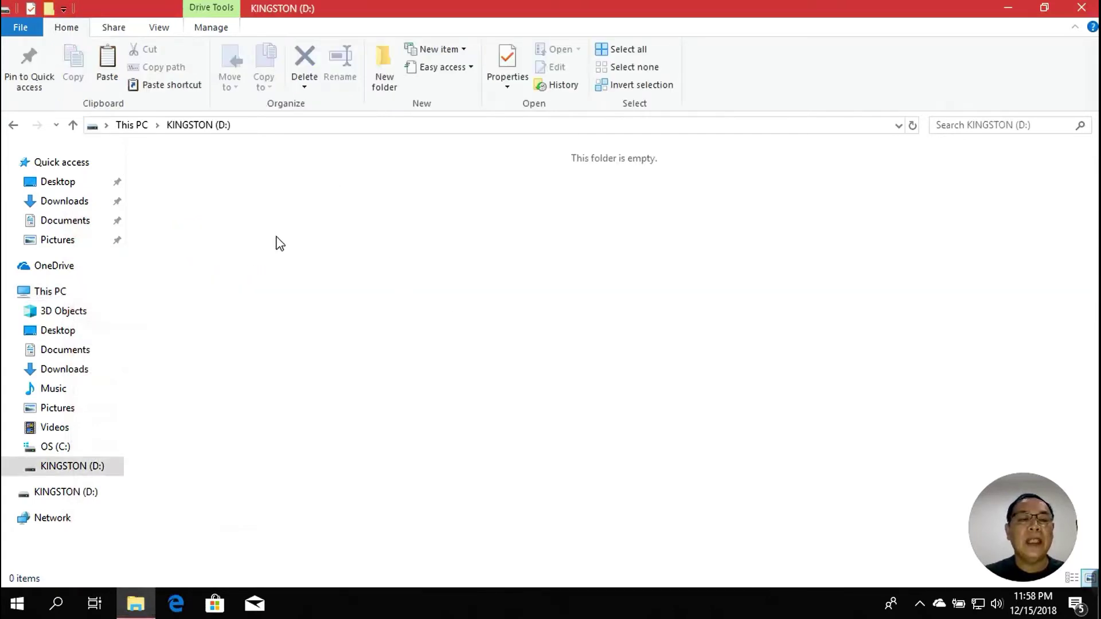
pyautogui.click(65, 296)
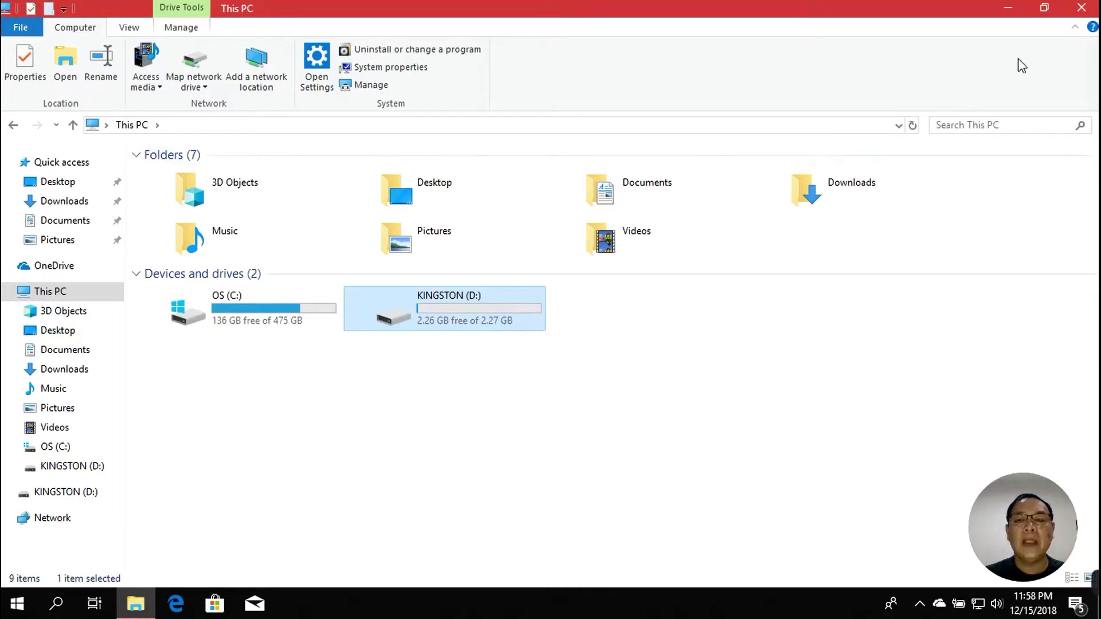
pyautogui.click(1081, 8)
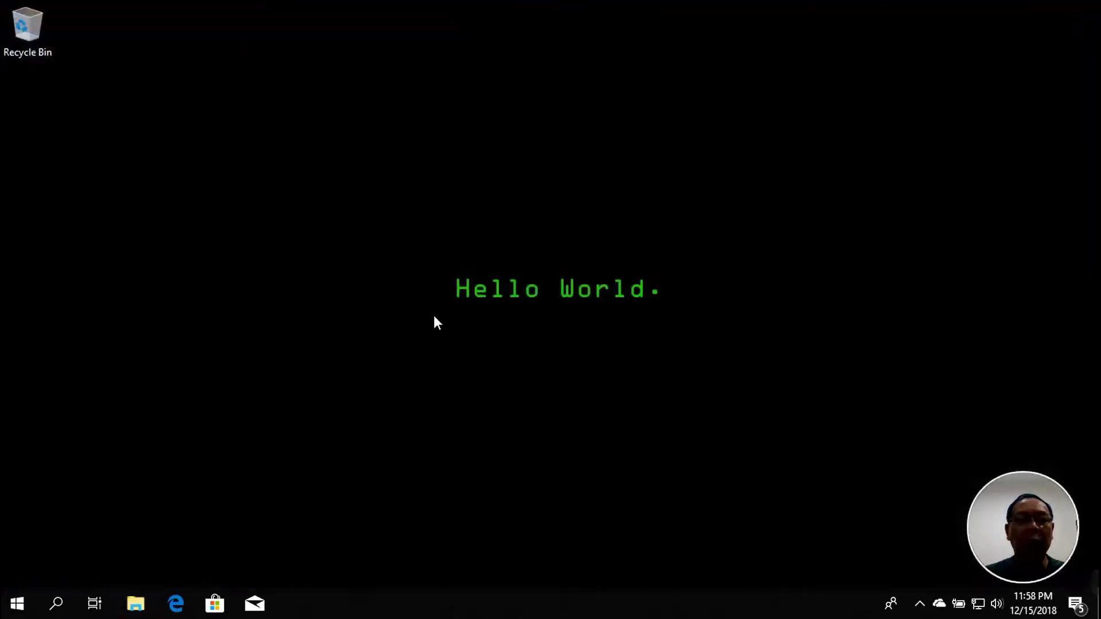
# Browse to C:\Tools\Testdisk and select photorec_win.exe.
pyautogui.click(138, 603)
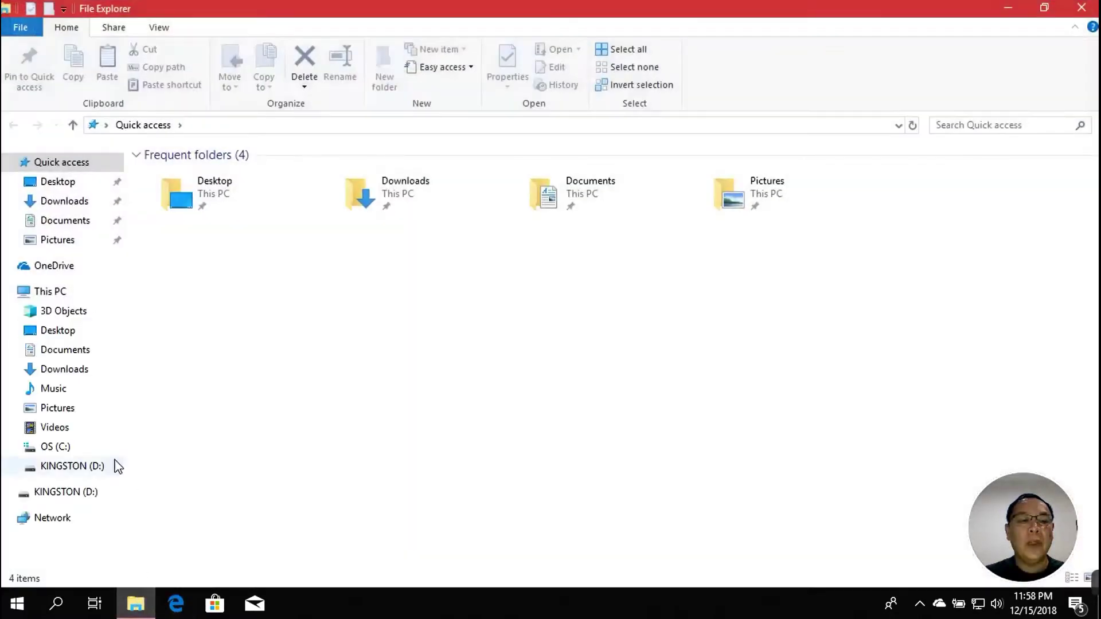
pyautogui.click(70, 451)
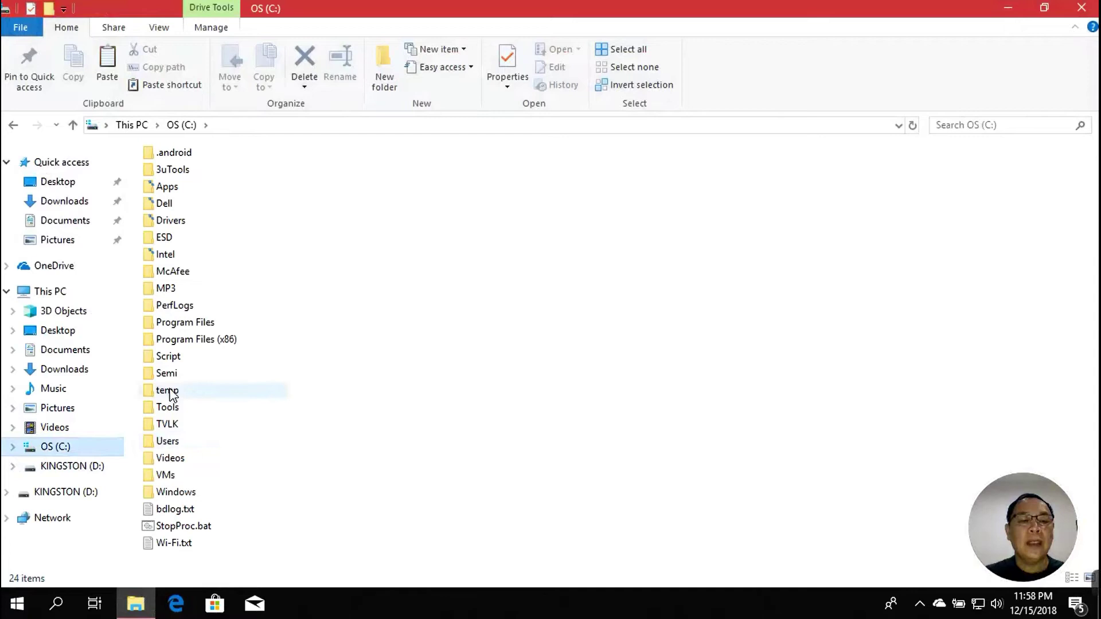
pyautogui.doubleClick(168, 408)
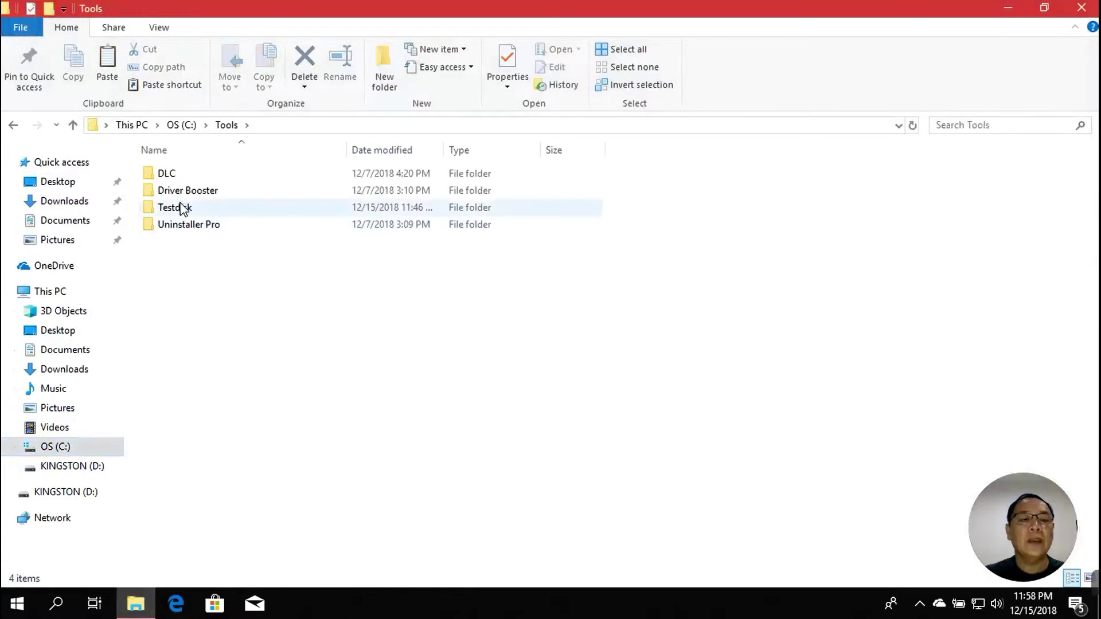
pyautogui.doubleClick(180, 207)
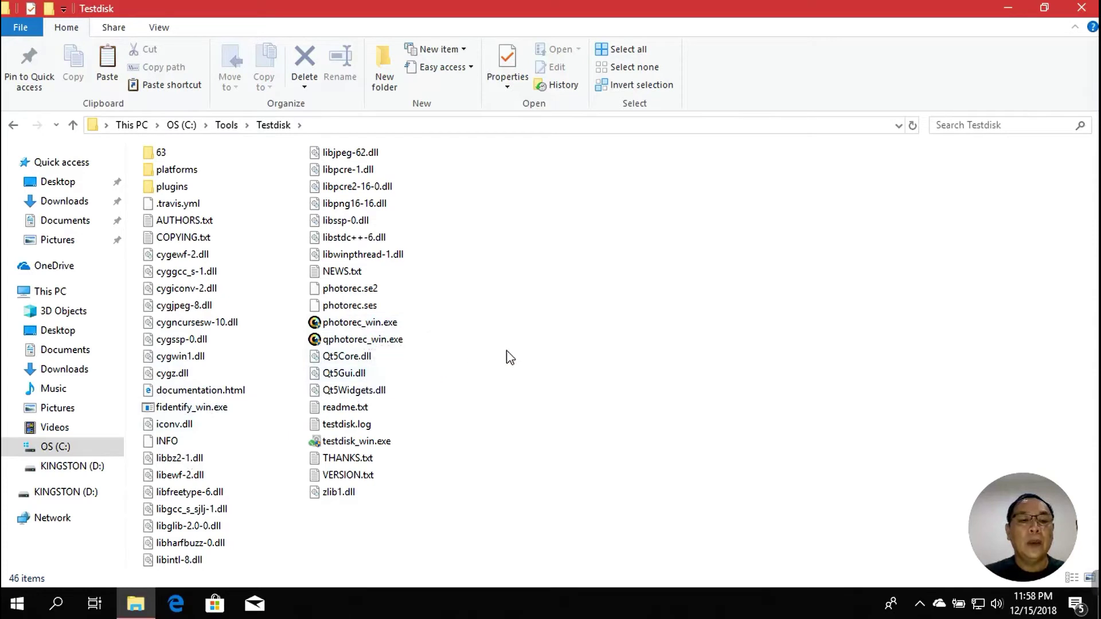
pyautogui.click(361, 441)
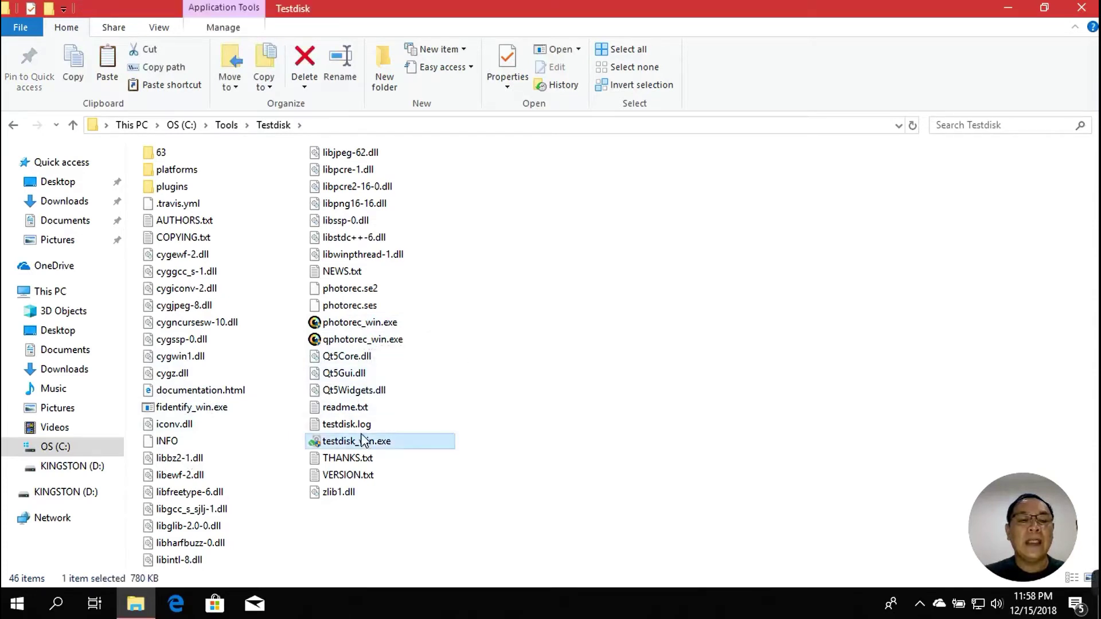
pyautogui.click(350, 325)
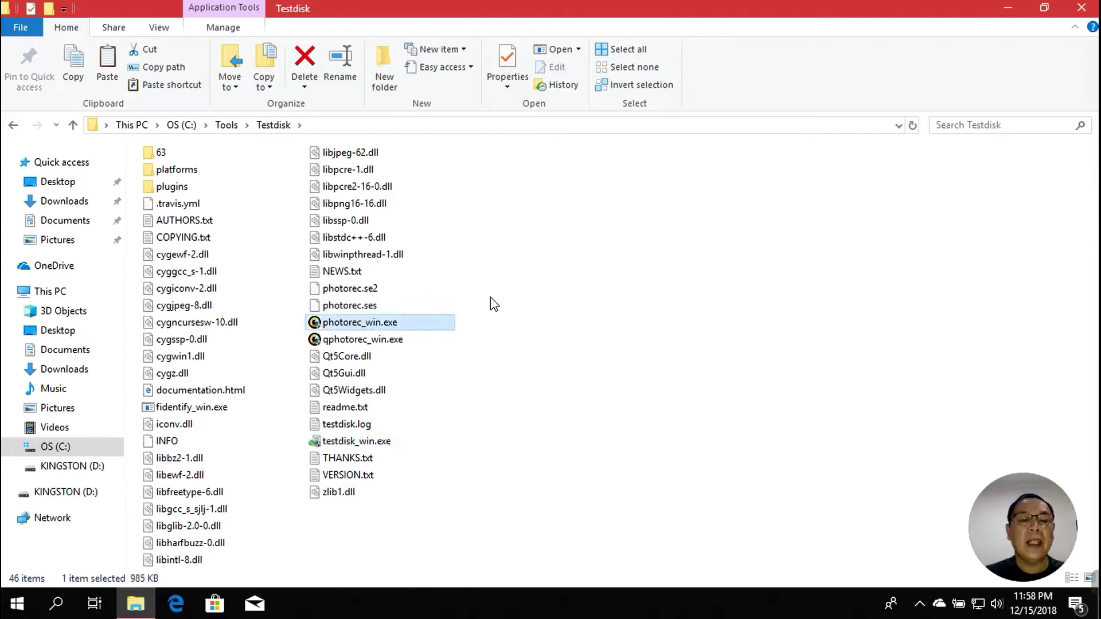
# Create a desktop shortcut to photorec_win.exe named PhotoRec and close Explorer.
pyautogui.click(1042, 11)
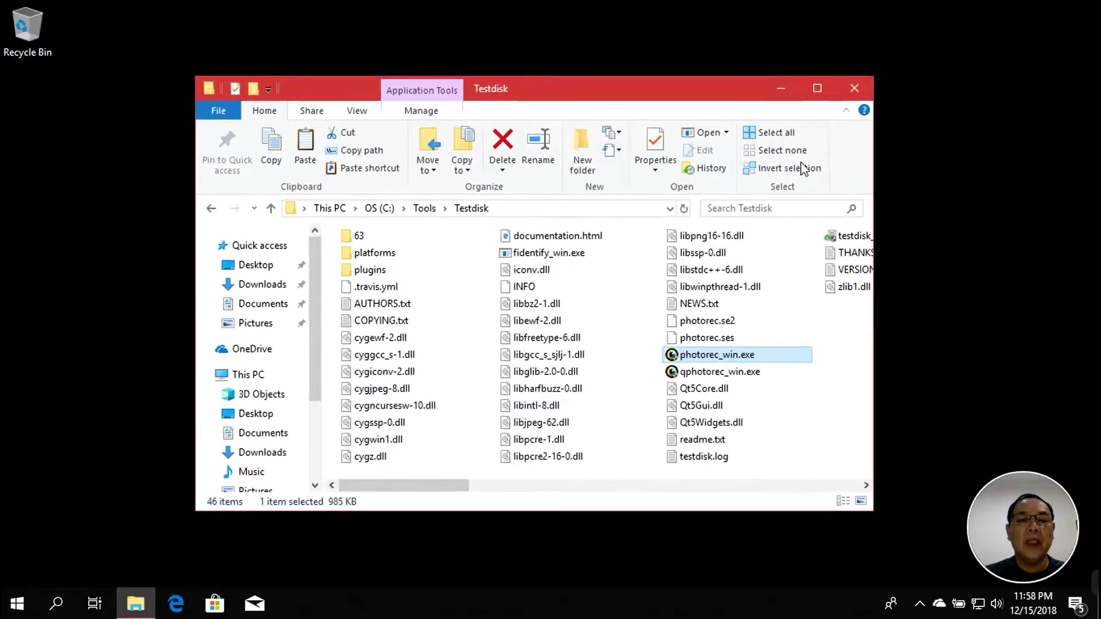
pyautogui.moveTo(688, 359); pyautogui.dragTo(105, 366)
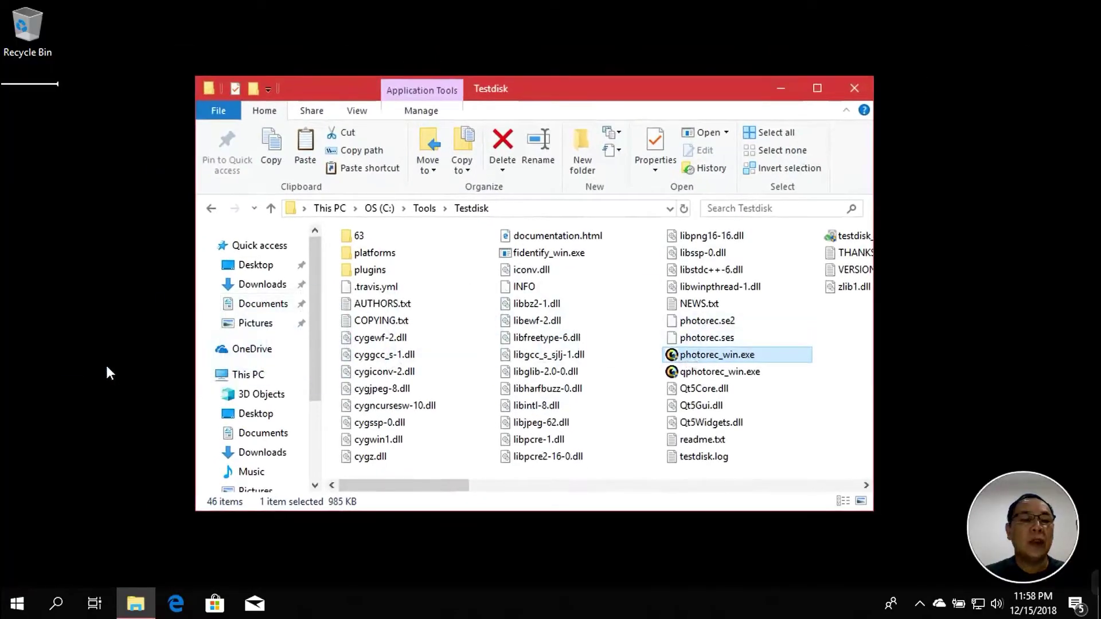
pyautogui.click(177, 534)
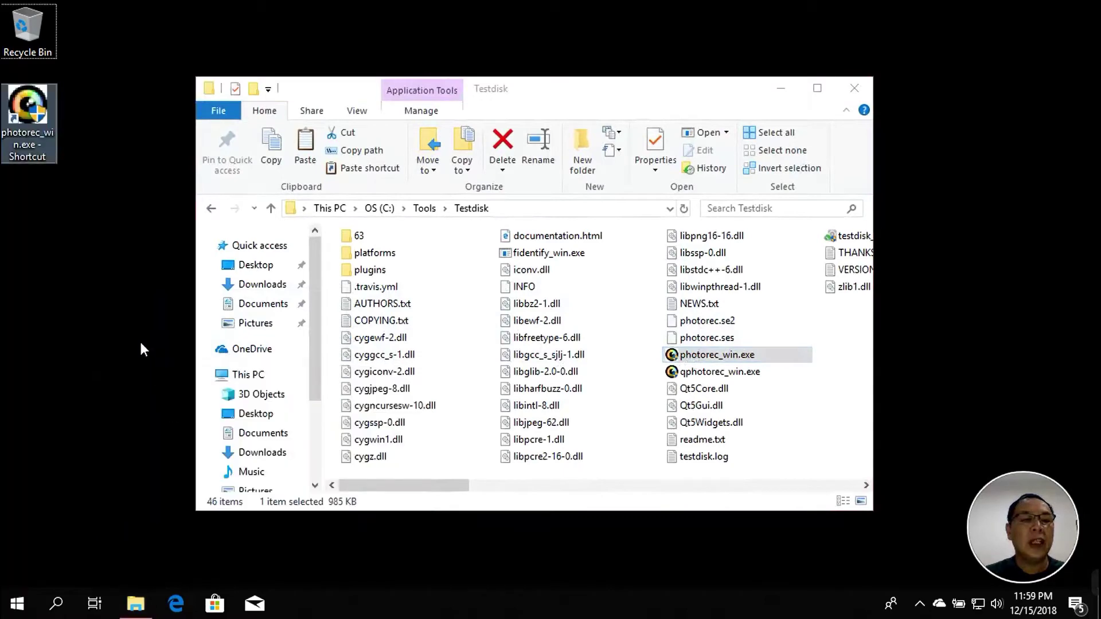
pyautogui.rightClick(37, 143)
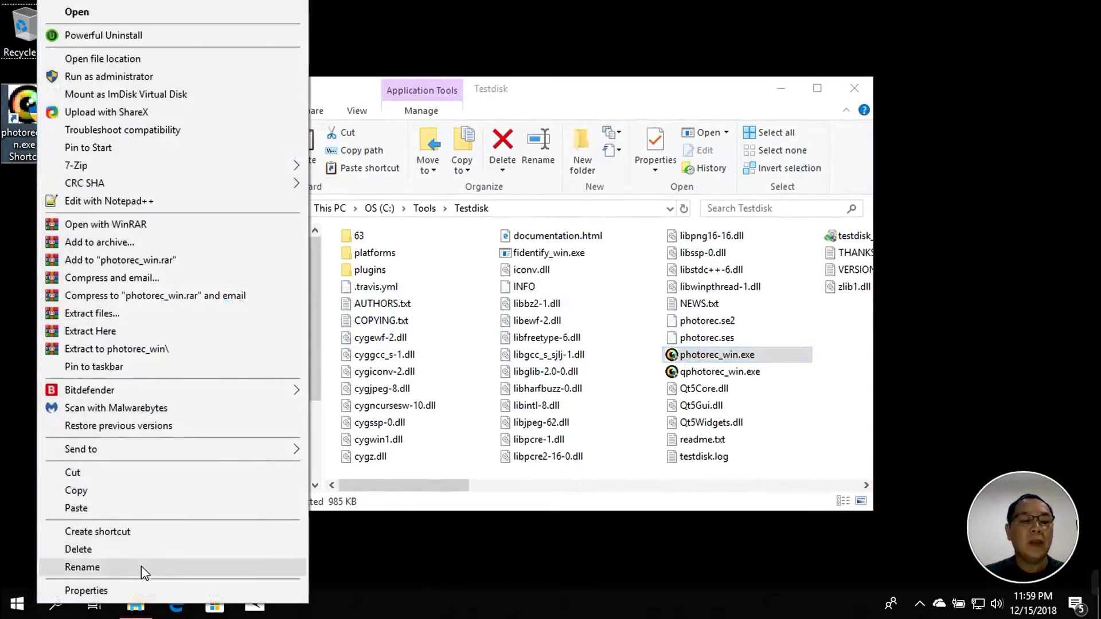
pyautogui.click(141, 566)
pyautogui.write('P')
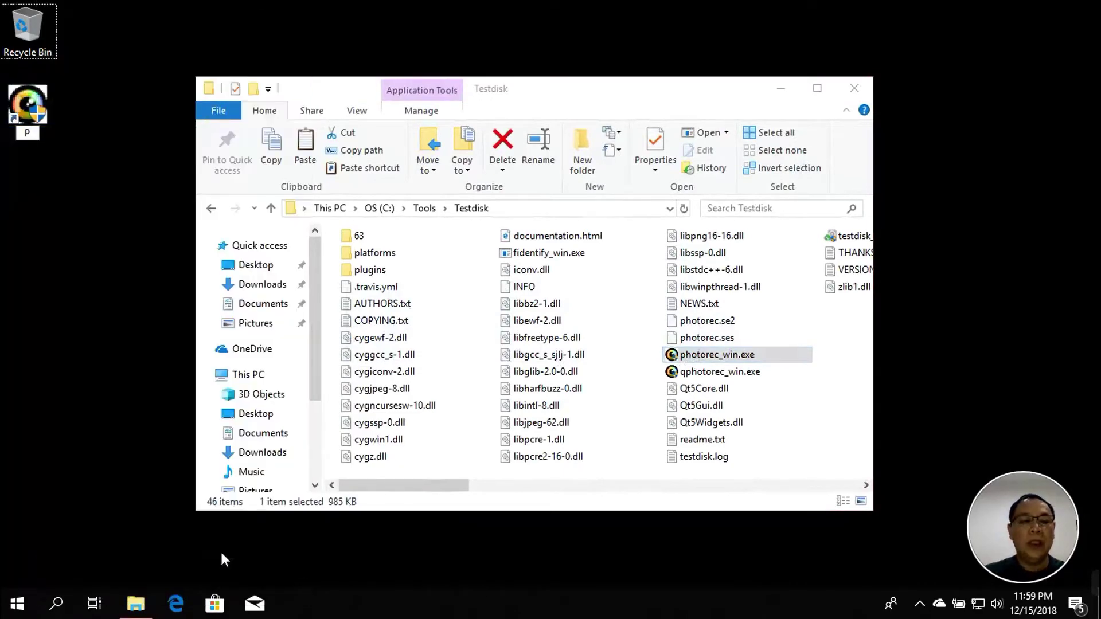
pyautogui.write('hotoRec')
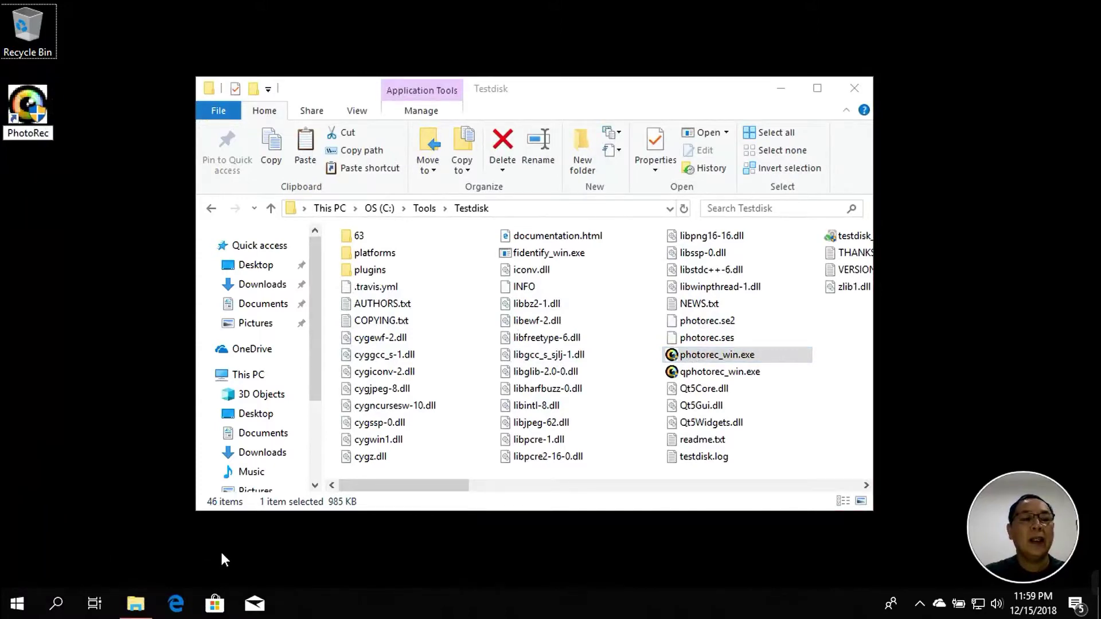
pyautogui.press('Return')
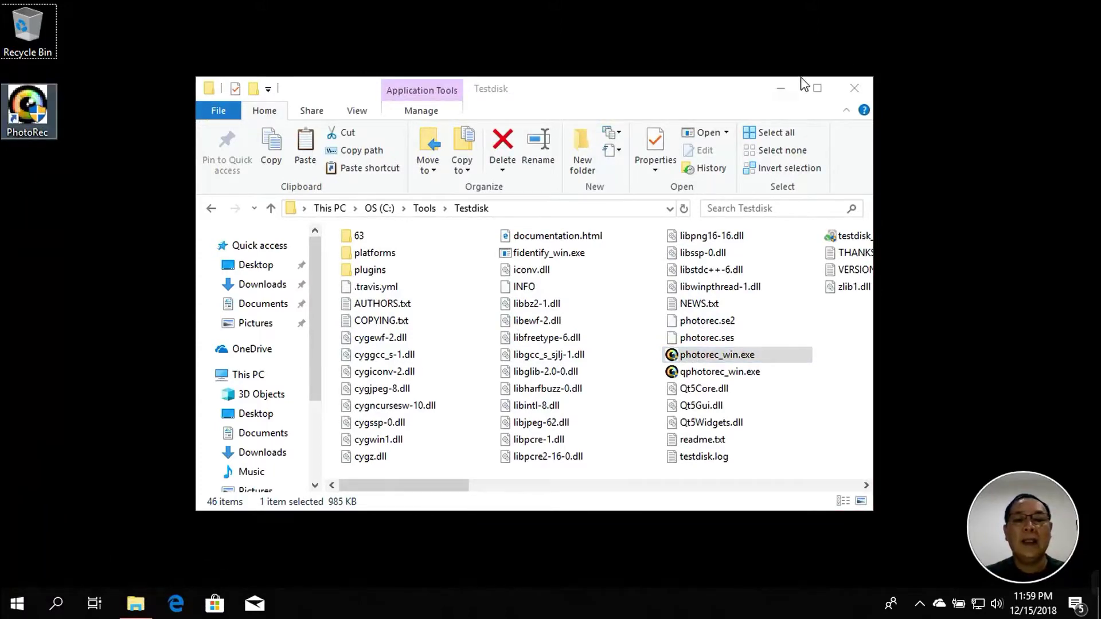
pyautogui.click(855, 86)
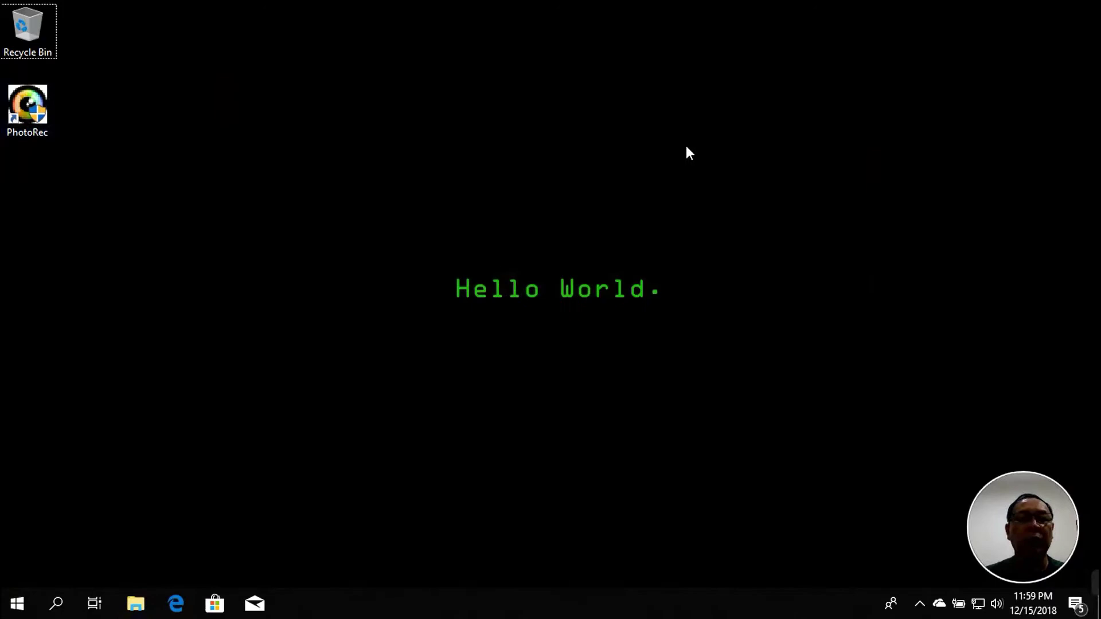
# Run PhotoRec as administrator and decline continuing the previous session.
pyautogui.rightClick(44, 130)
pyautogui.click(86, 76)
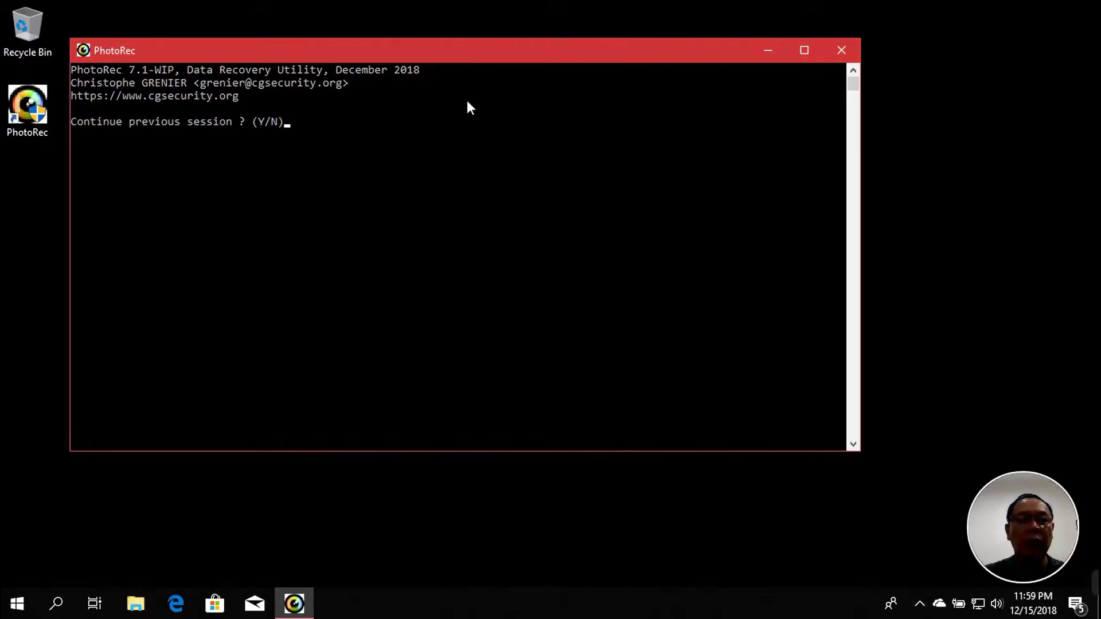
pyautogui.press('n')
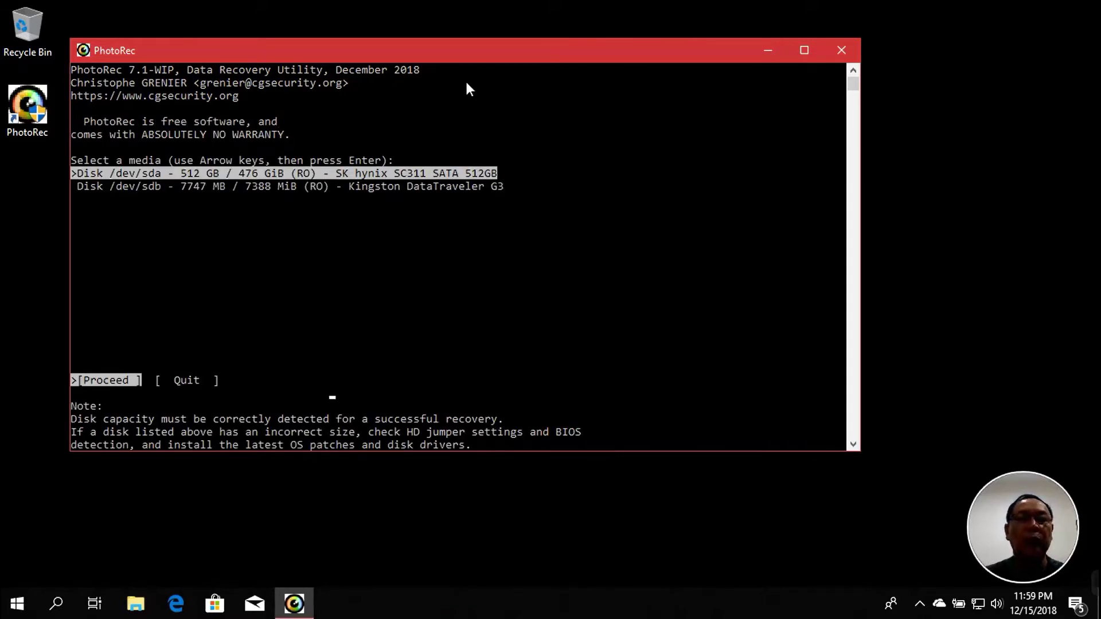
# Change the console font to bold Consolas at size 18 in the window Properties.
pyautogui.rightClick(470, 54)
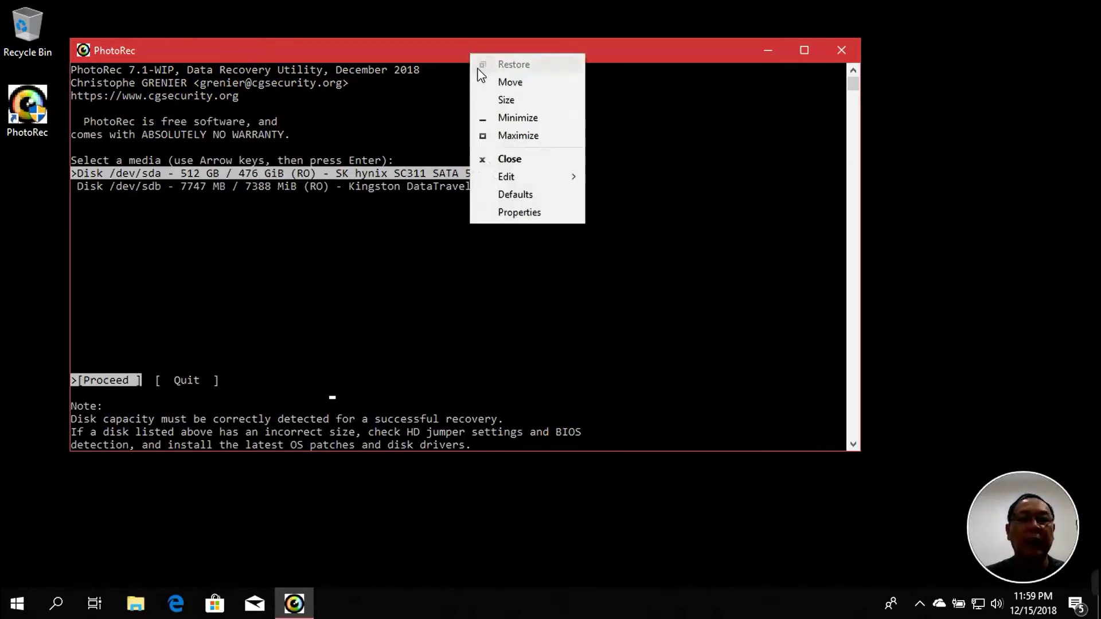
pyautogui.moveTo(513, 182)
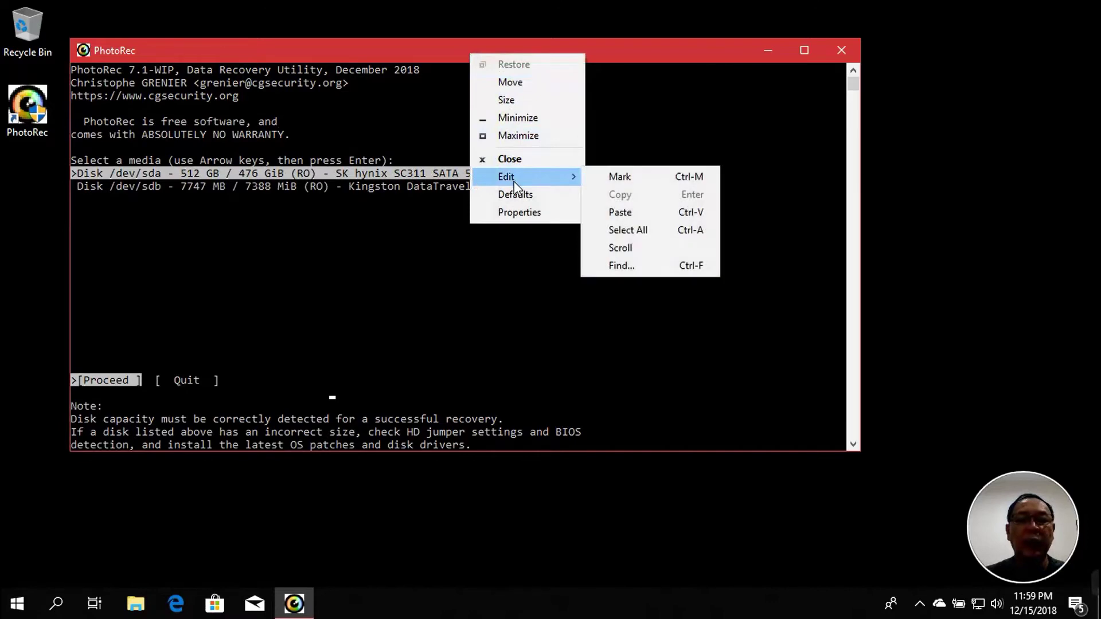
pyautogui.click(516, 211)
pyautogui.click(114, 167)
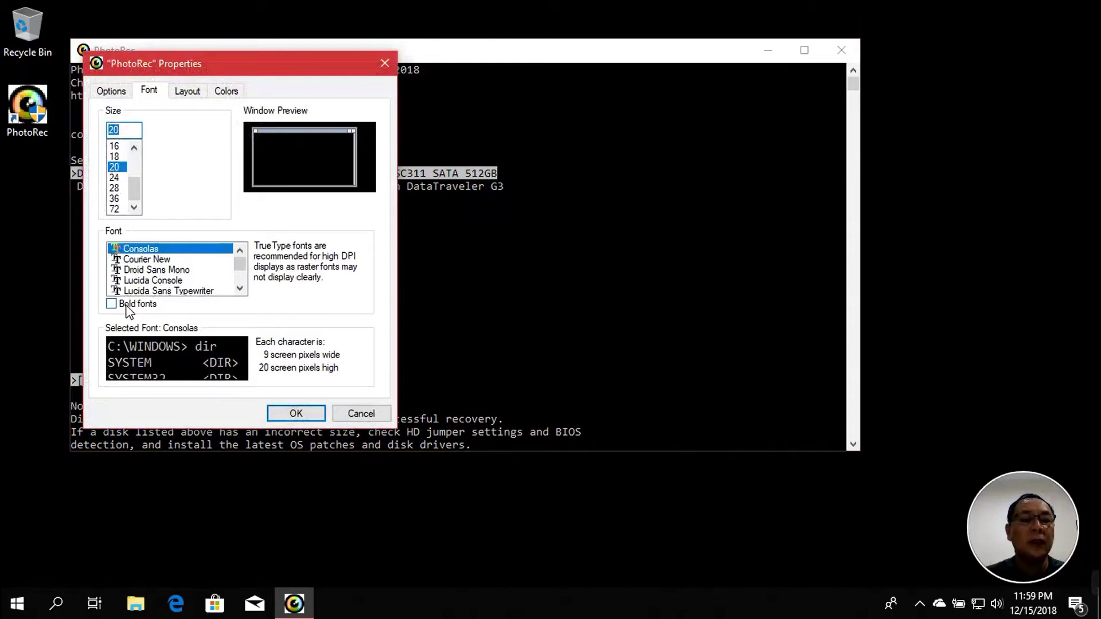
pyautogui.click(120, 160)
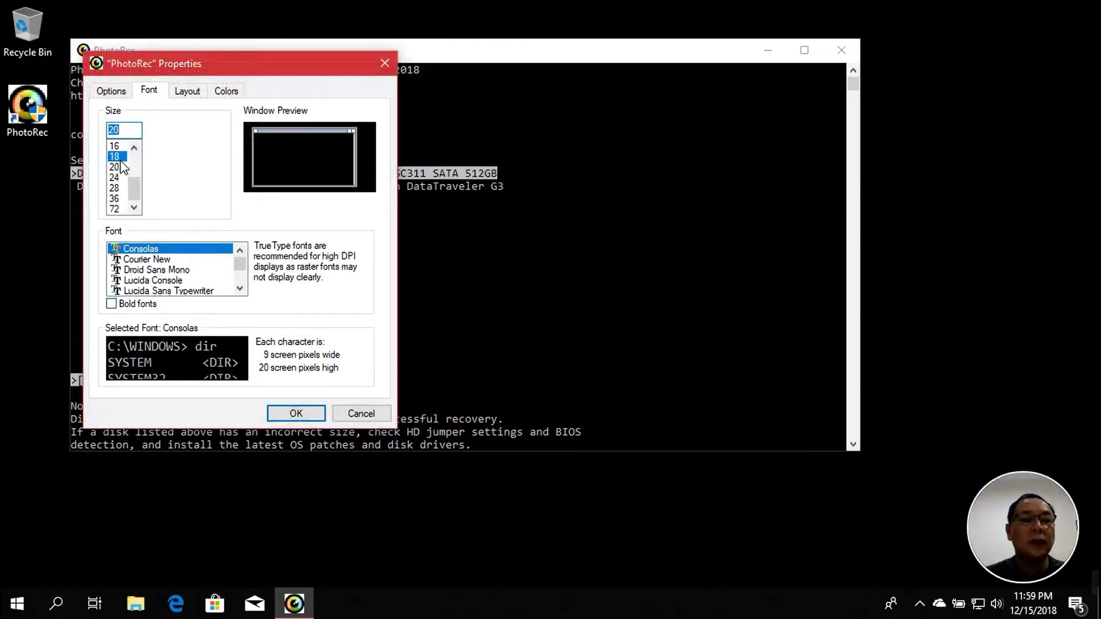
pyautogui.click(133, 304)
pyautogui.click(277, 411)
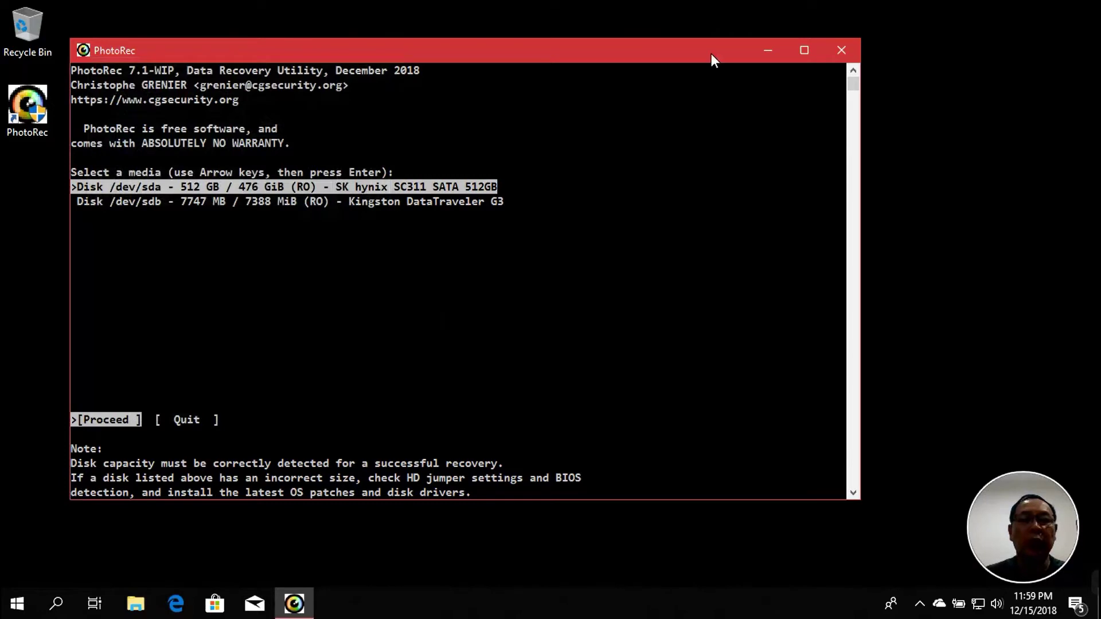
# Select the /dev/sdb Kingston DataTraveler G3 disk and proceed to its partitions.
pyautogui.click(682, 196)
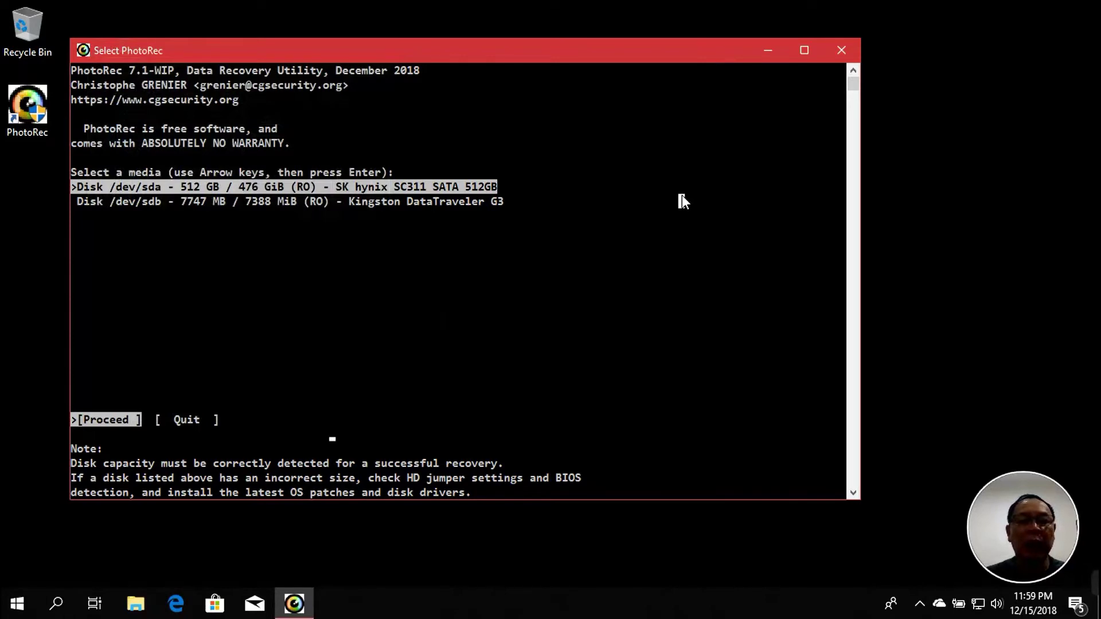
pyautogui.press('Down')
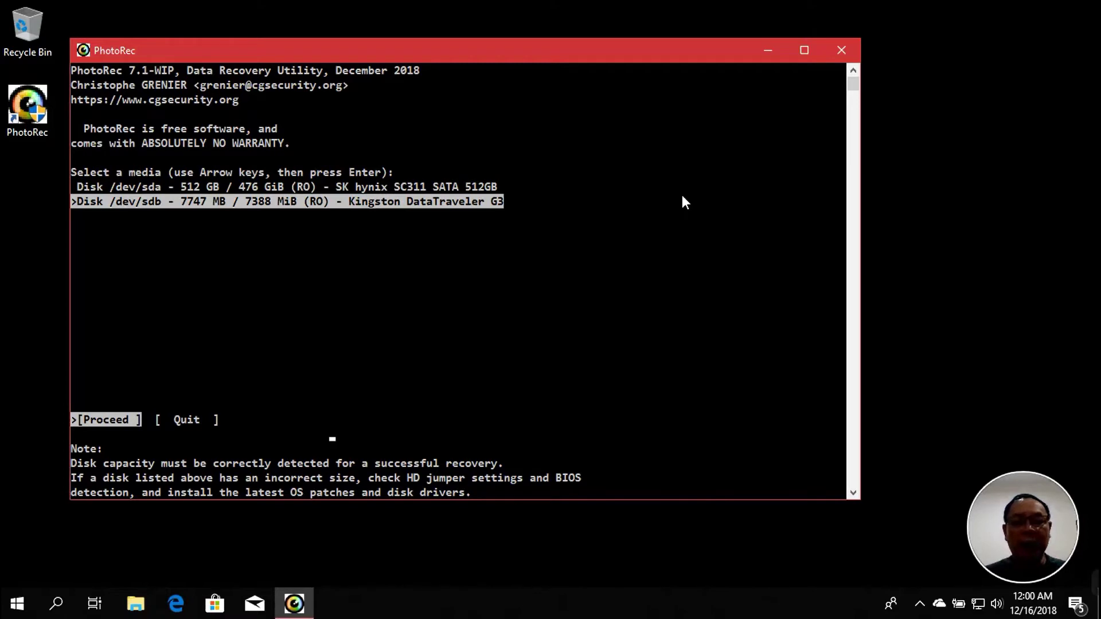
pyautogui.press('Up')
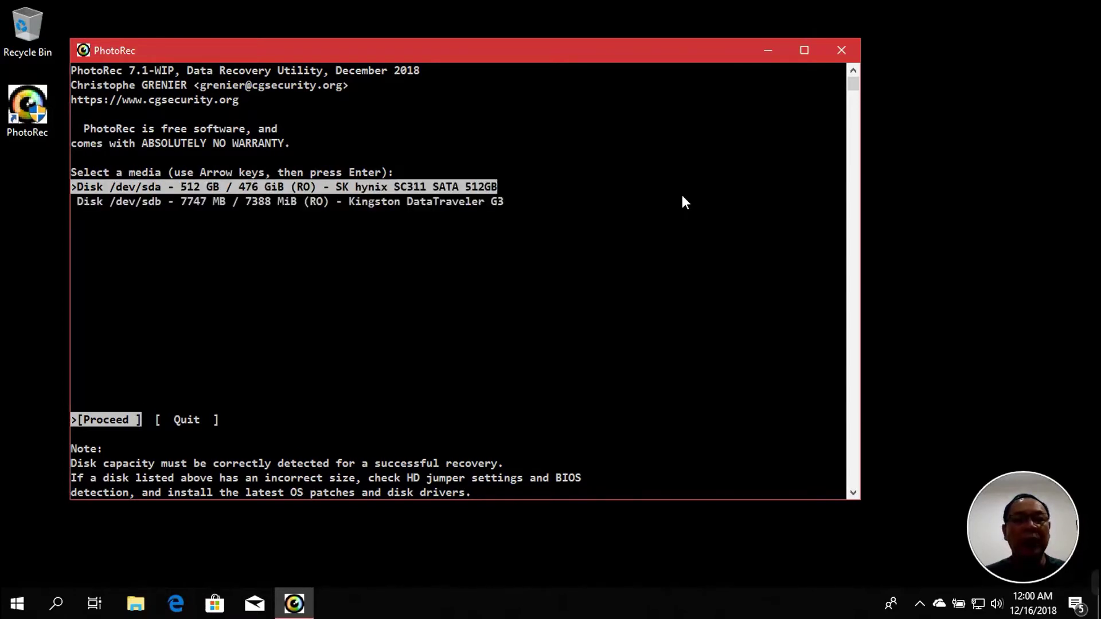
pyautogui.press('Down')
pyautogui.press('Up')
pyautogui.press('Down')
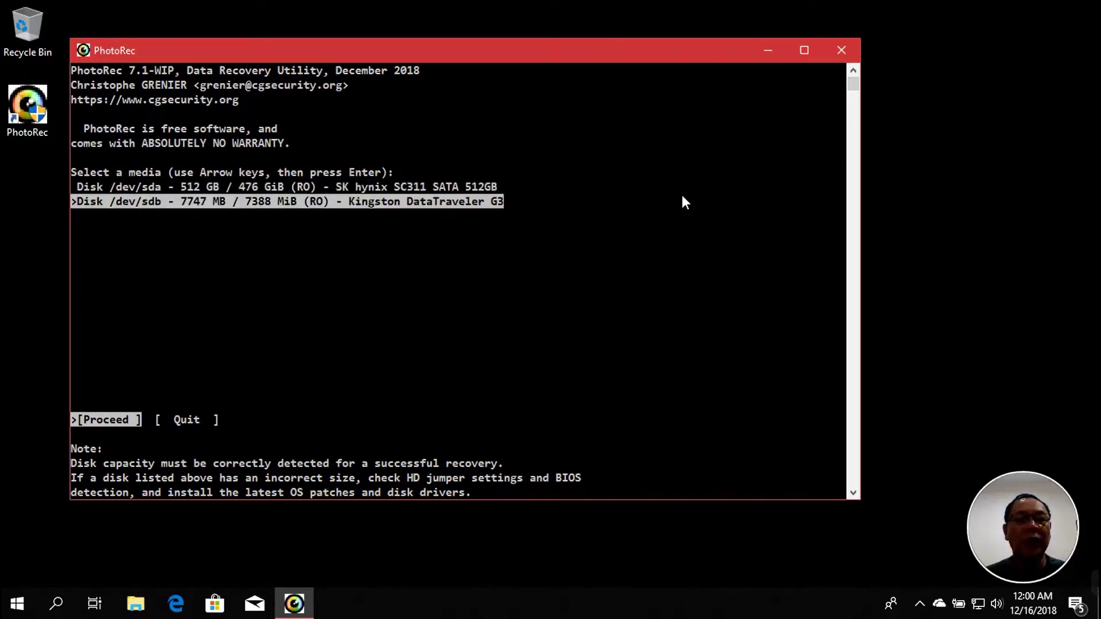
pyautogui.press('Up')
pyautogui.press('Down')
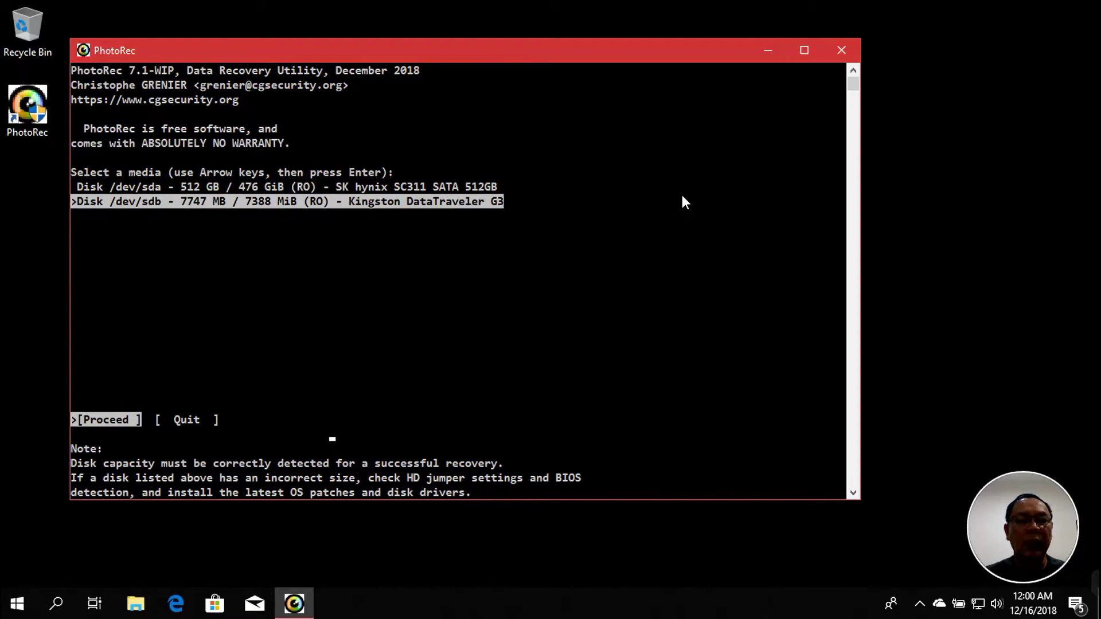
pyautogui.press('Return')
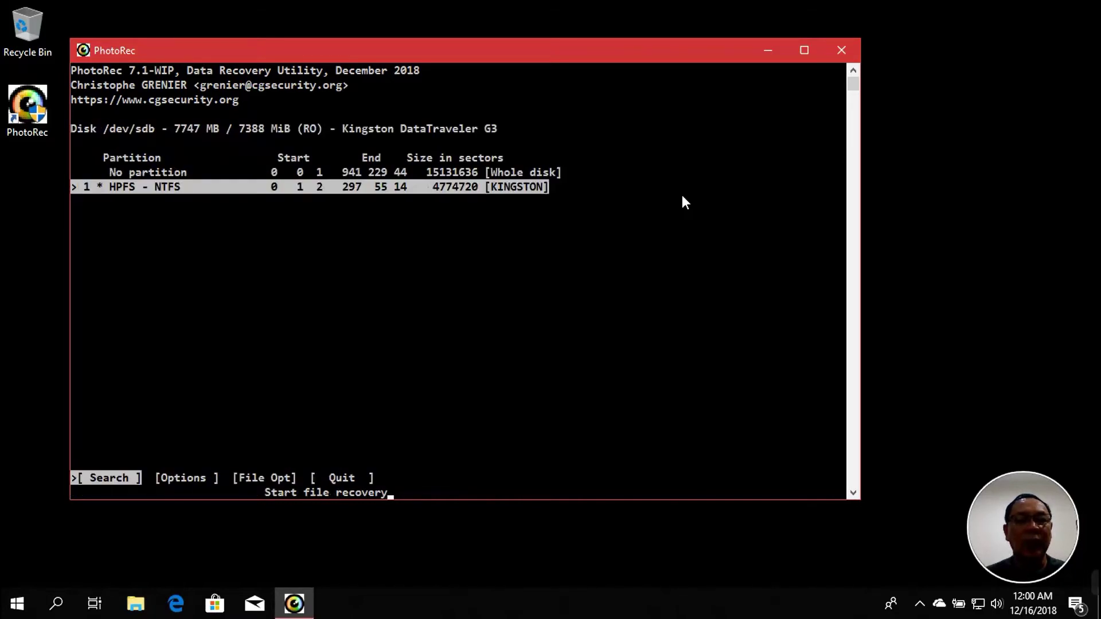
# Start a Search on the Kingston drive's NTFS partition.
pyautogui.press('Right')
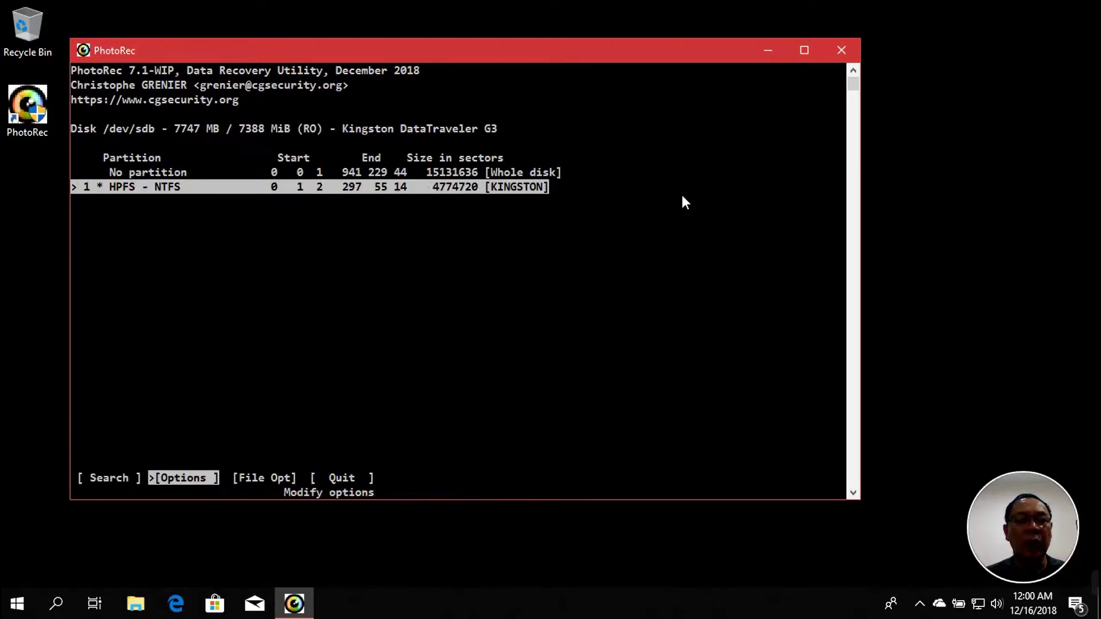
pyautogui.press('Right')
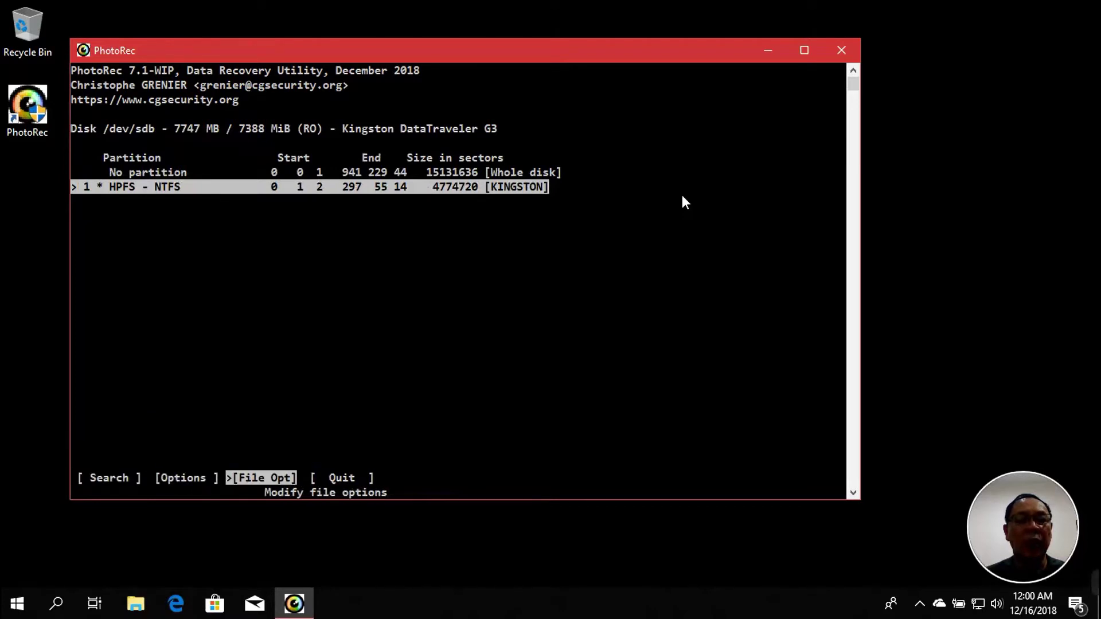
pyautogui.press('Left')
pyautogui.press('Left')
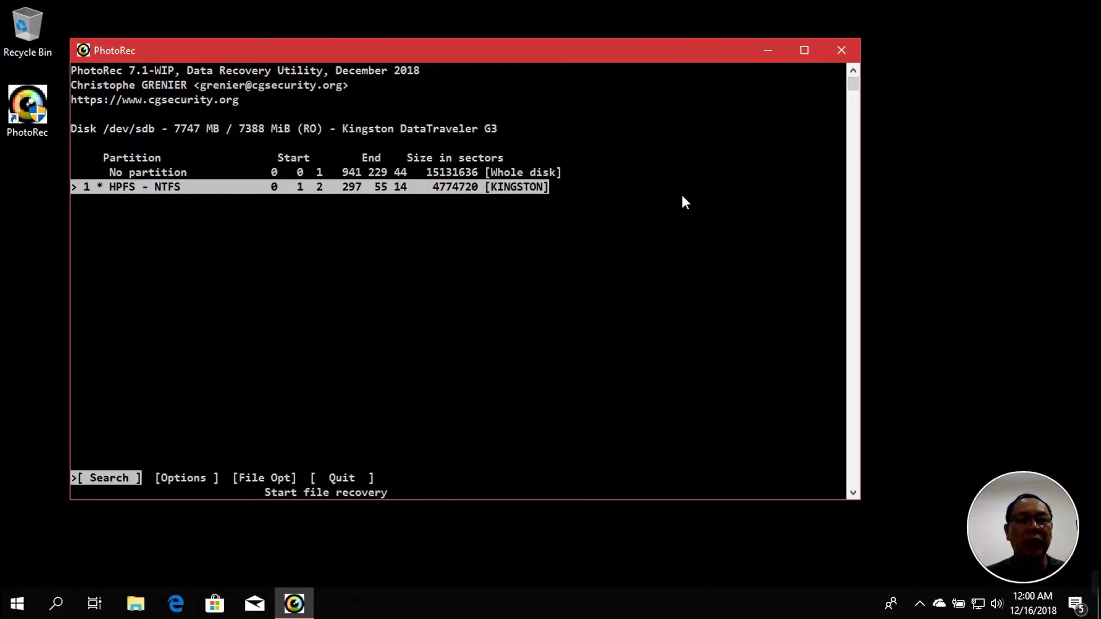
pyautogui.press('Return')
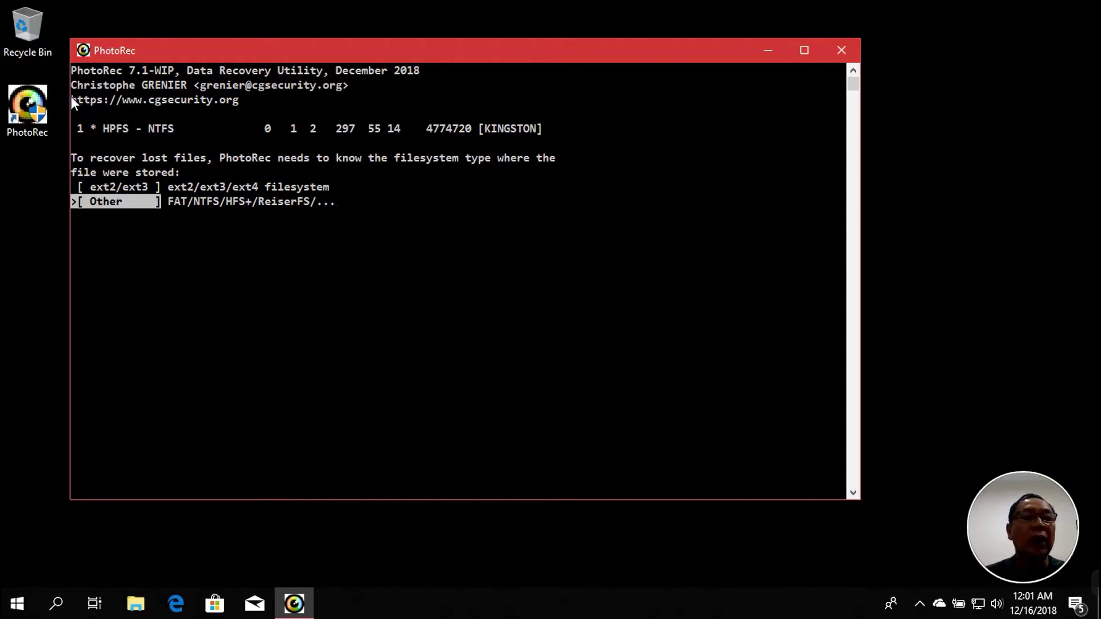
# Narrow the PhotoRec console window by dragging its left border inward.
pyautogui.moveTo(71, 97); pyautogui.dragTo(106, 99)
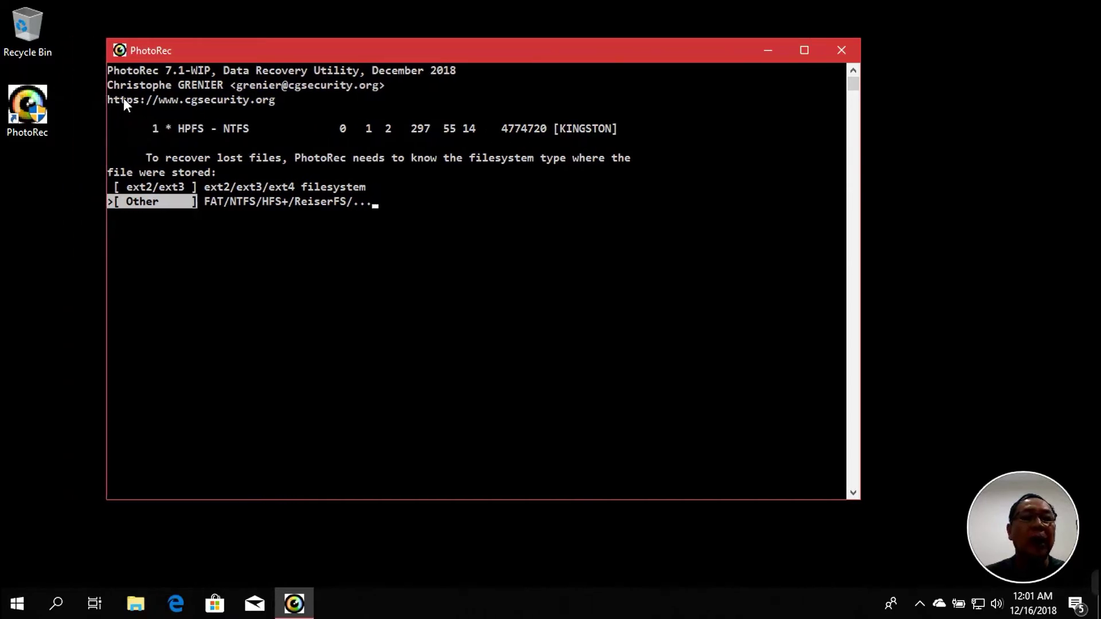
pyautogui.click(109, 98)
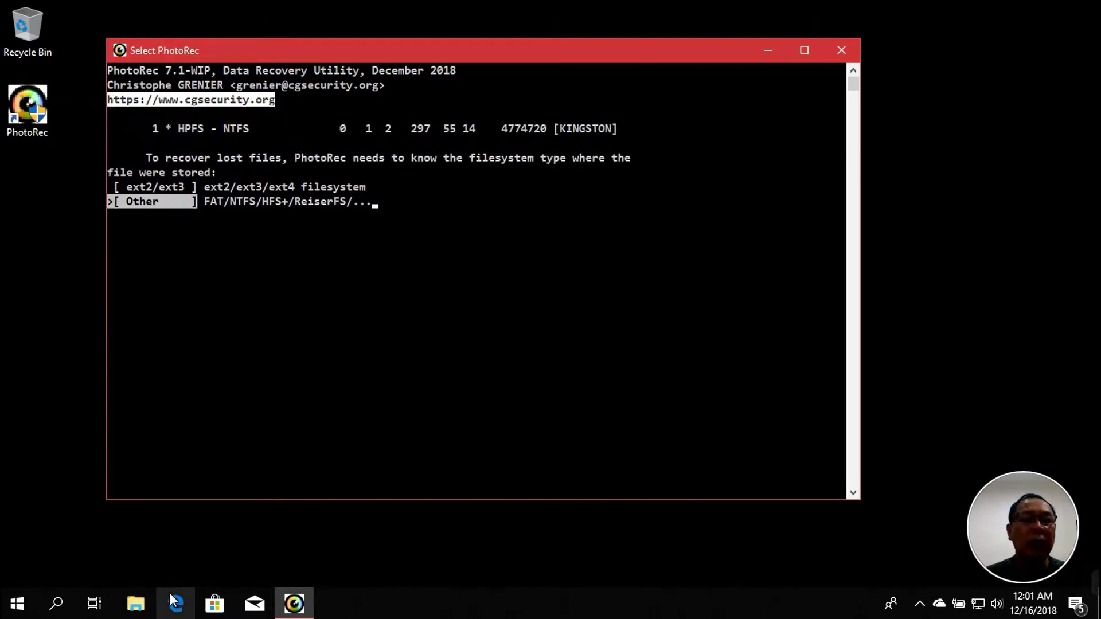
pyautogui.click(17, 603)
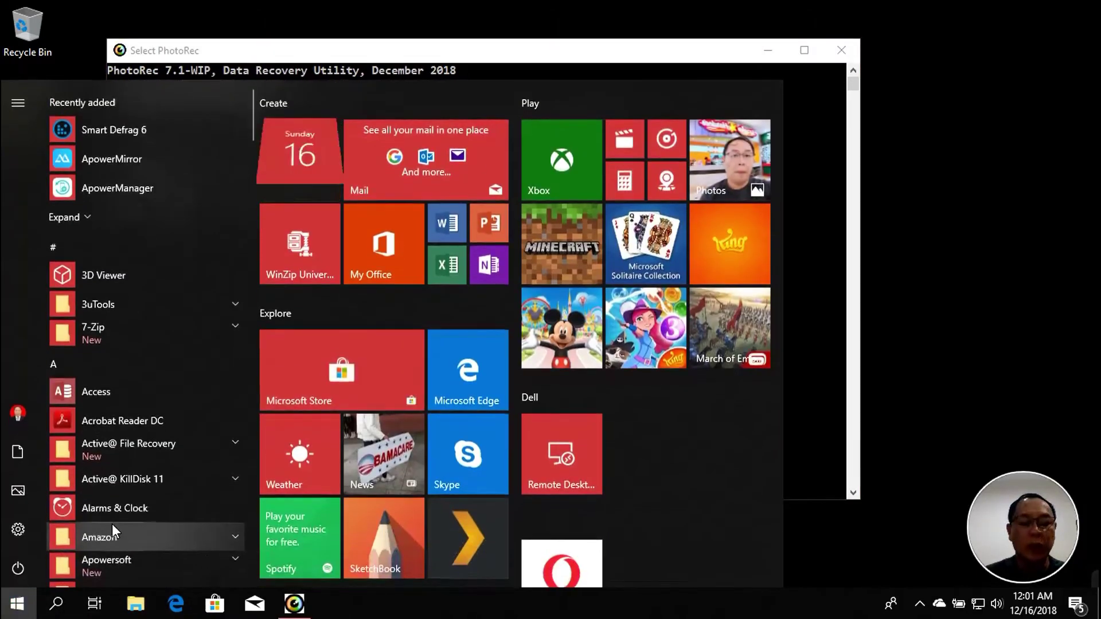
# Launch Google Chrome and load the cgsecurity.org website.
pyautogui.write('chro')
pyautogui.press('Return')
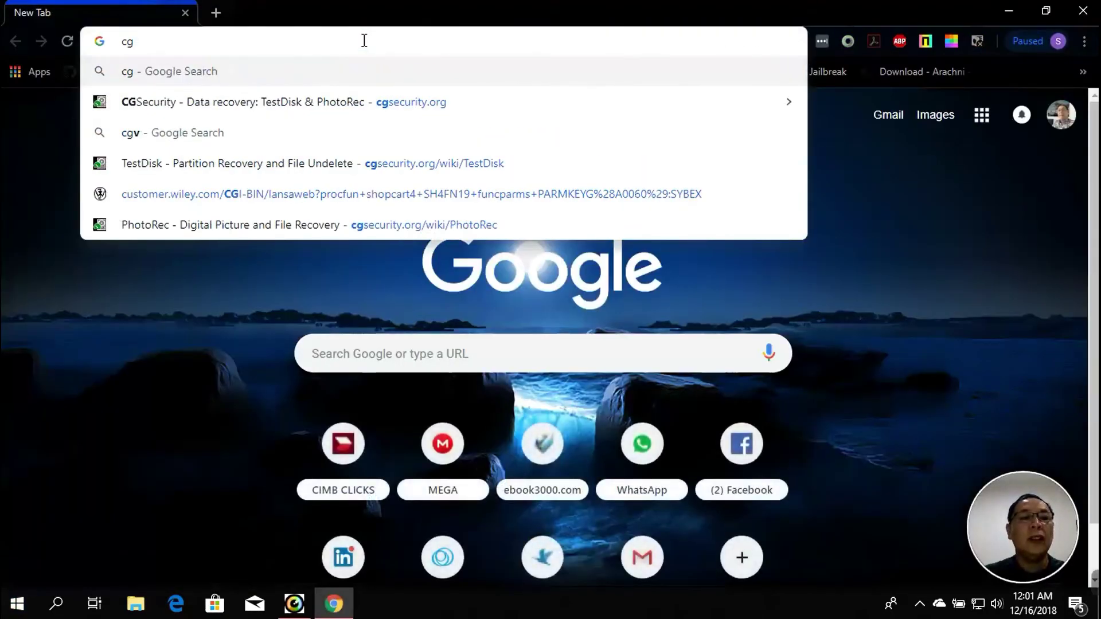
pyautogui.press('Down')
pyautogui.press('Return')
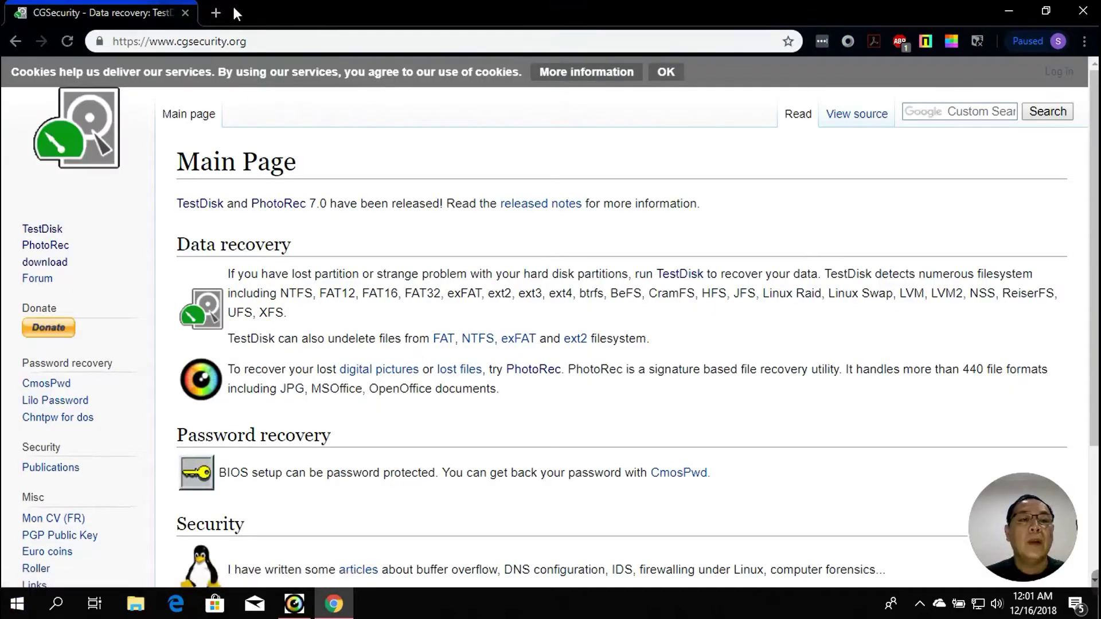
# In a new tab, search google.com for testdisk.
pyautogui.click(216, 13)
pyautogui.write('goo')
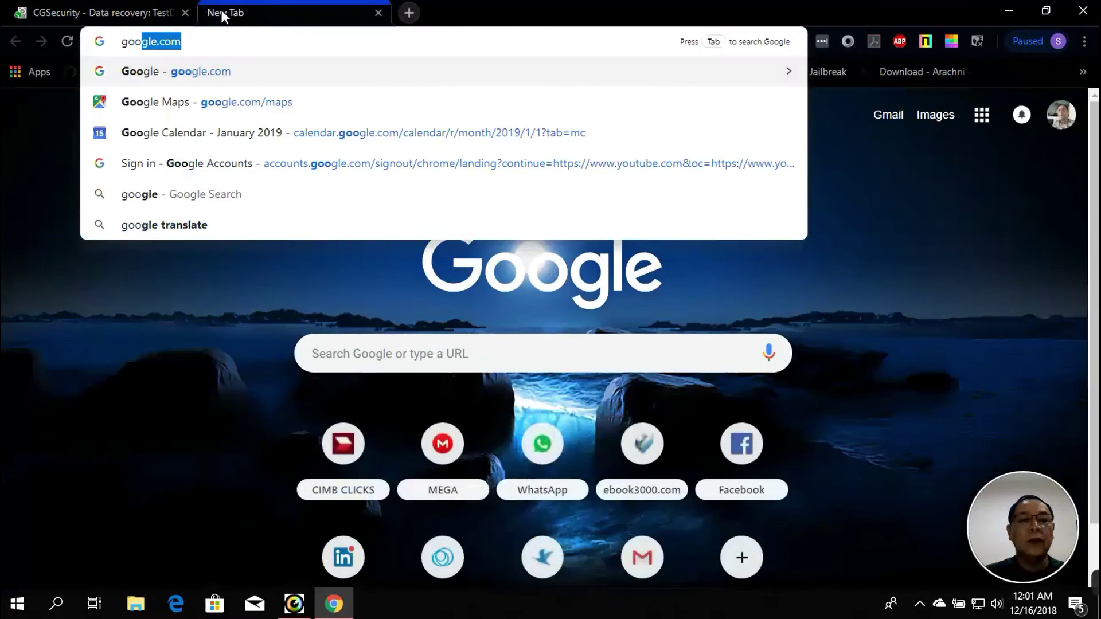
pyautogui.press('Return')
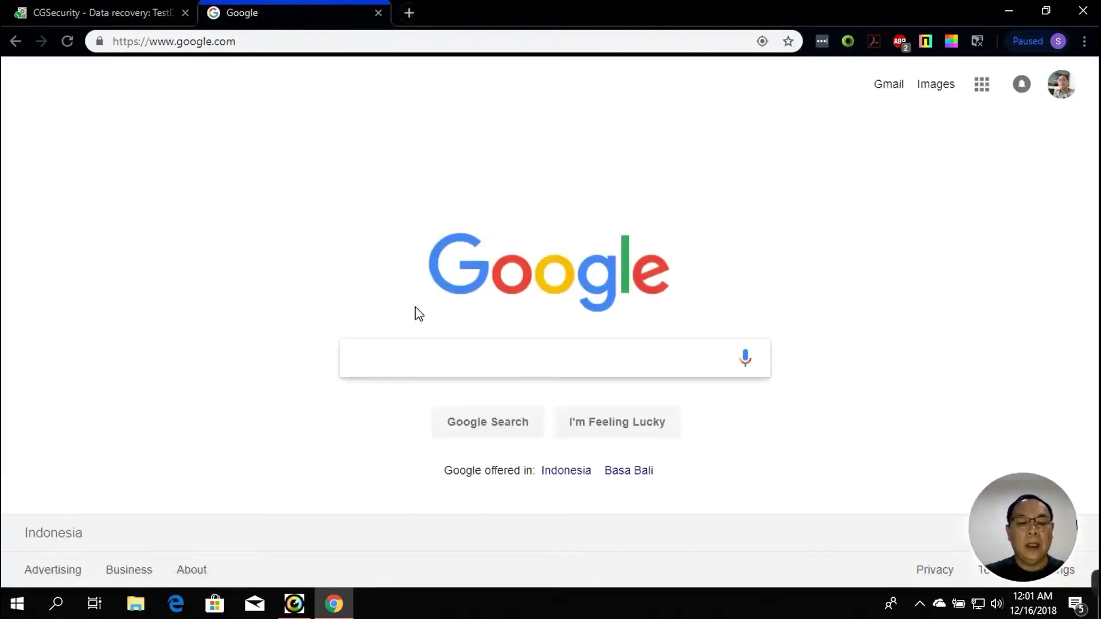
pyautogui.write('testdisk')
pyautogui.press('Return')
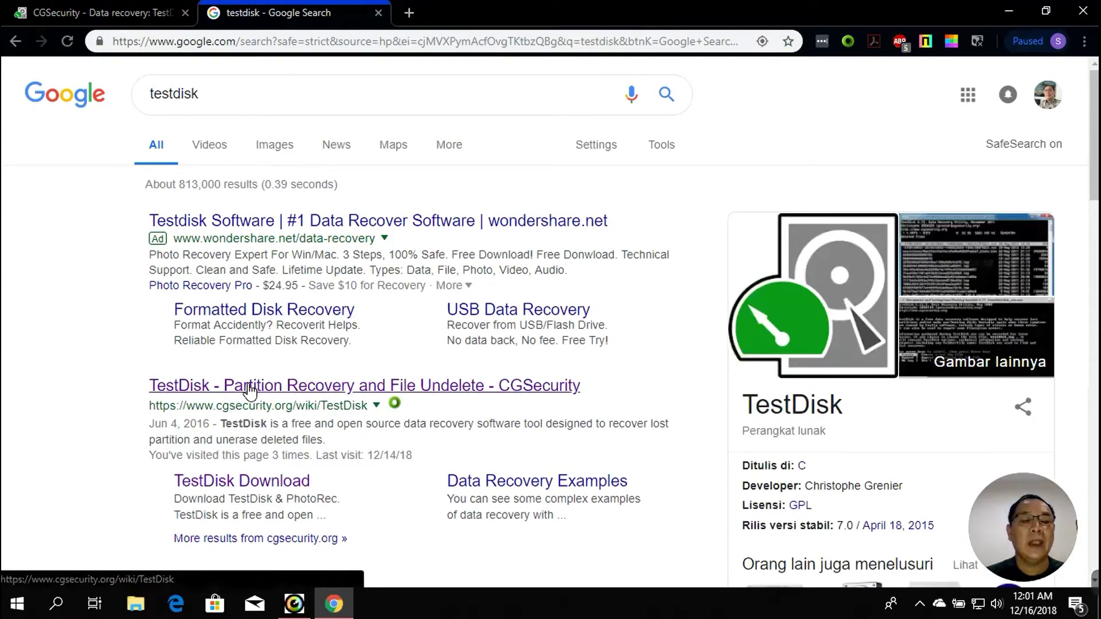
# Leave one tab open on the CGSecurity TestDisk page, which lists stable version 7.0, and highlight its heading.
pyautogui.click(250, 390)
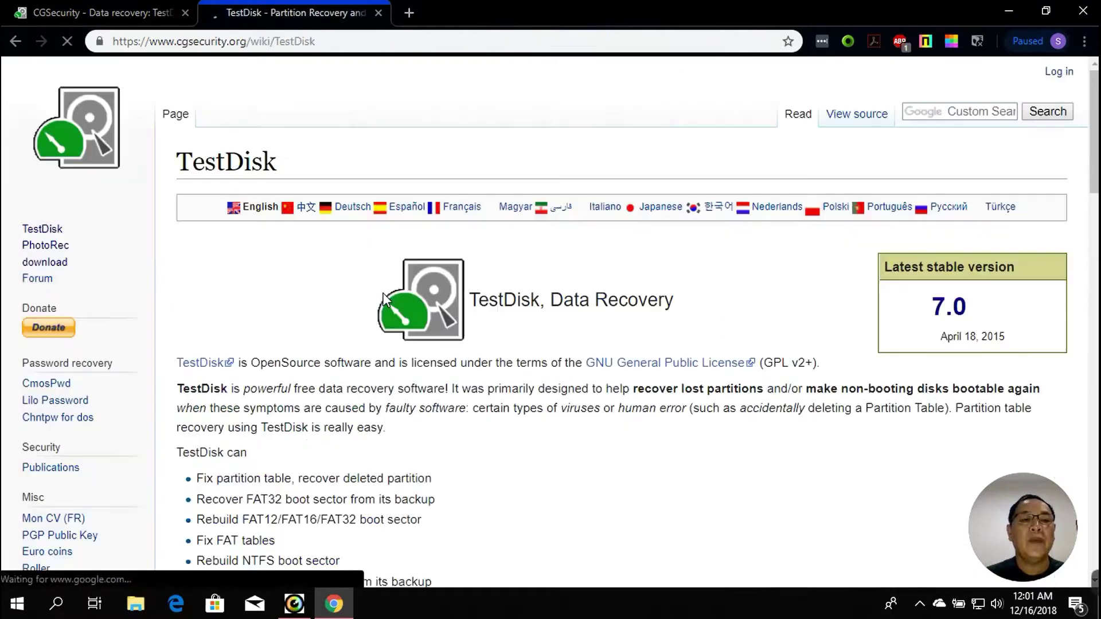
pyautogui.click(142, 17)
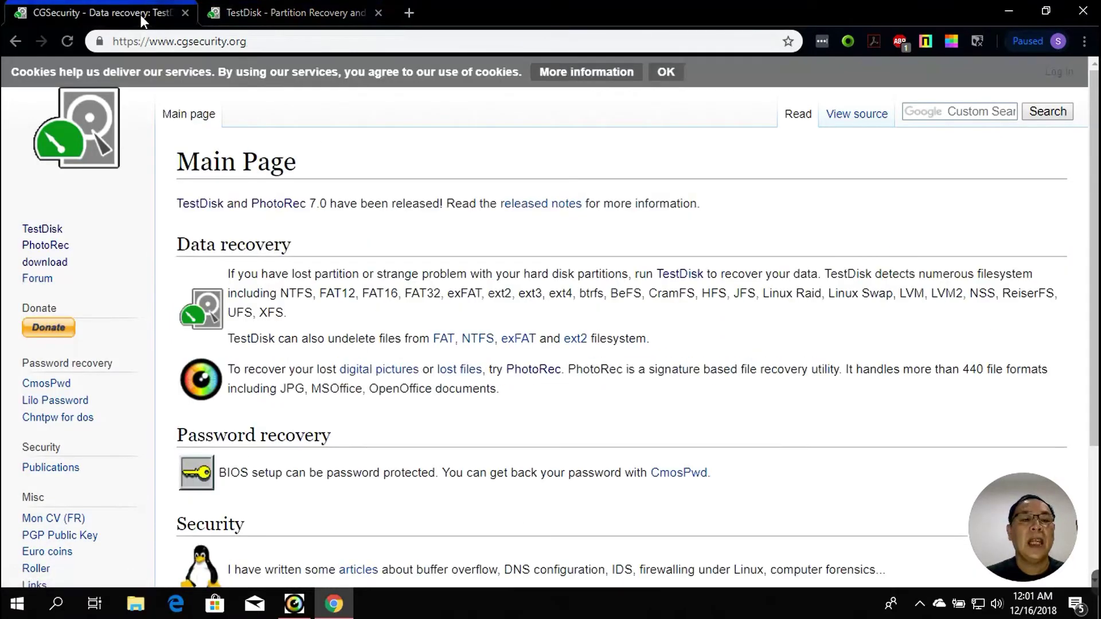
pyautogui.click(246, 9)
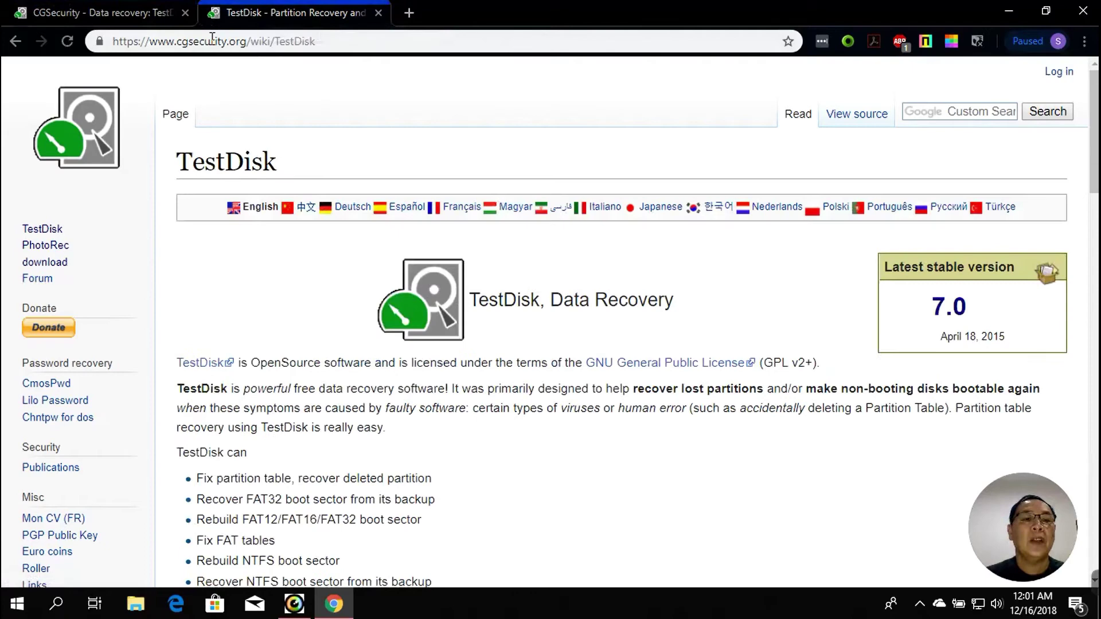
pyautogui.click(378, 12)
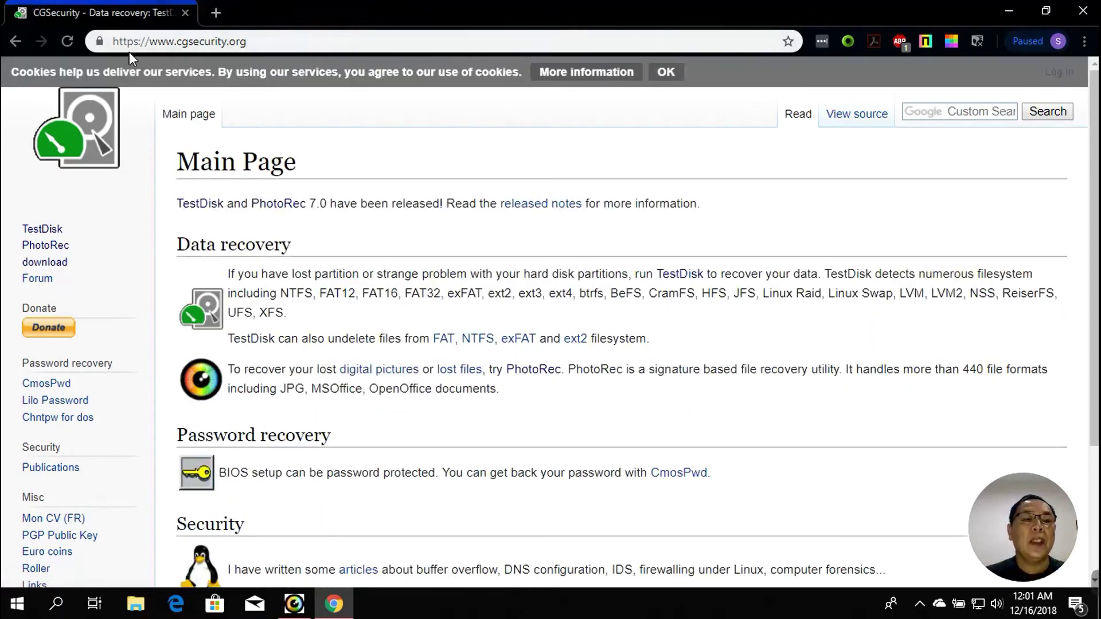
pyautogui.click(46, 230)
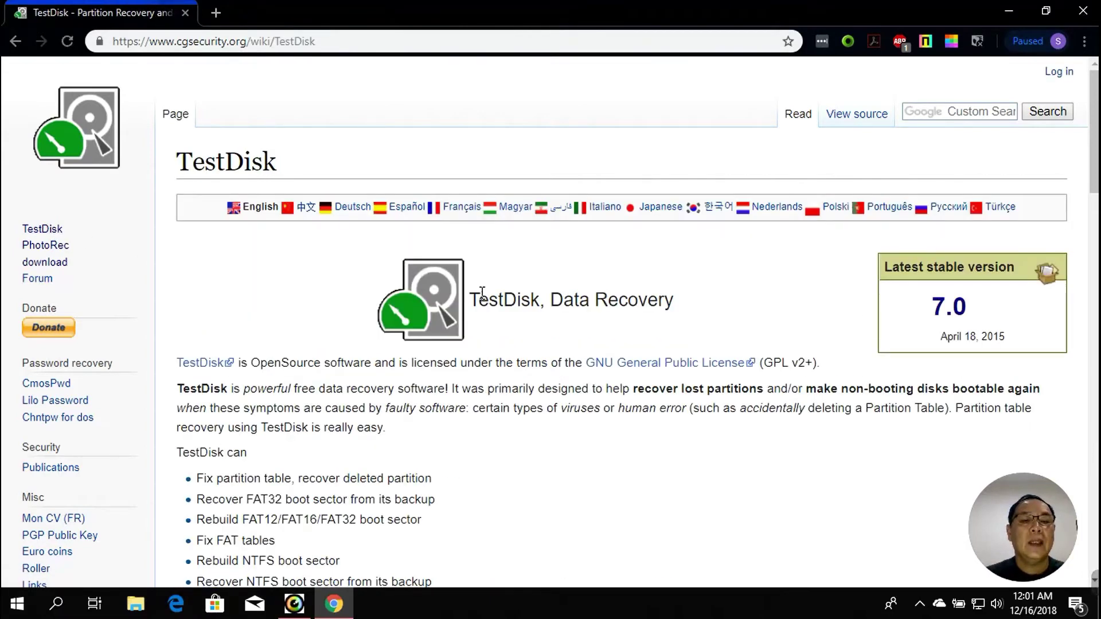
pyautogui.moveTo(469, 307); pyautogui.dragTo(675, 308)
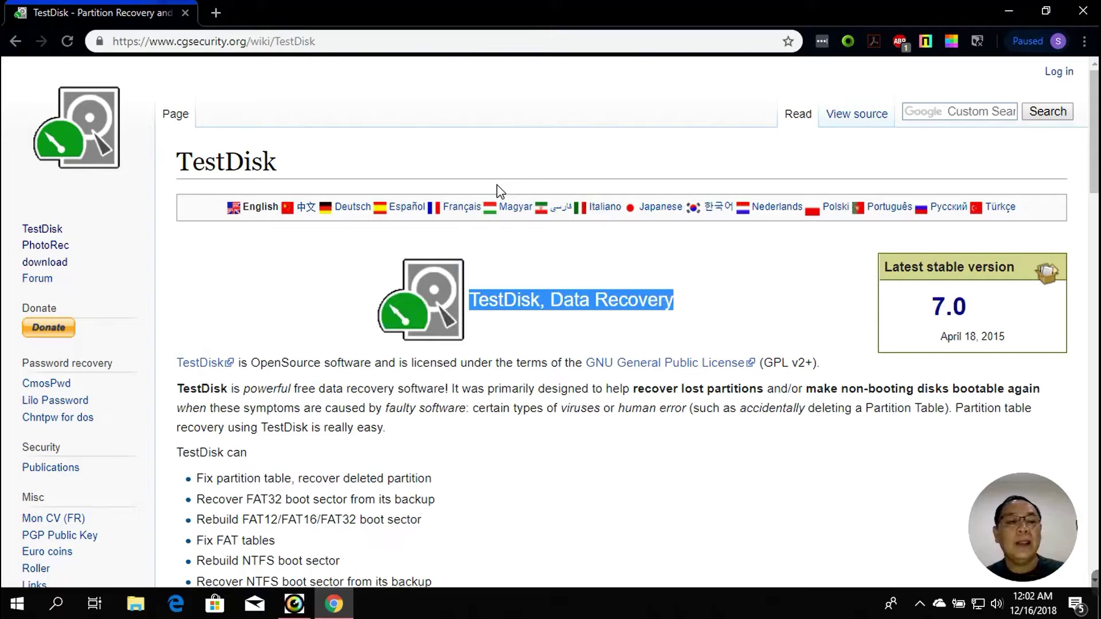
# Read the PhotoRec wiki page, highlighting what it recovers from digital camera memory, then close Chrome.
pyautogui.click(55, 247)
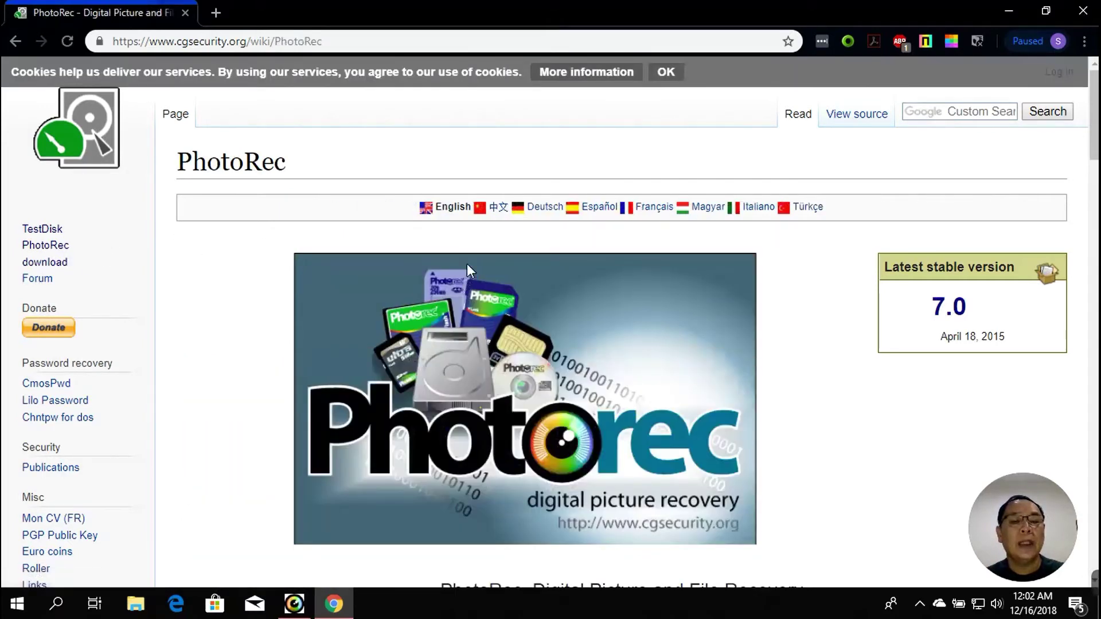
pyautogui.scroll(-4, 467, 264)
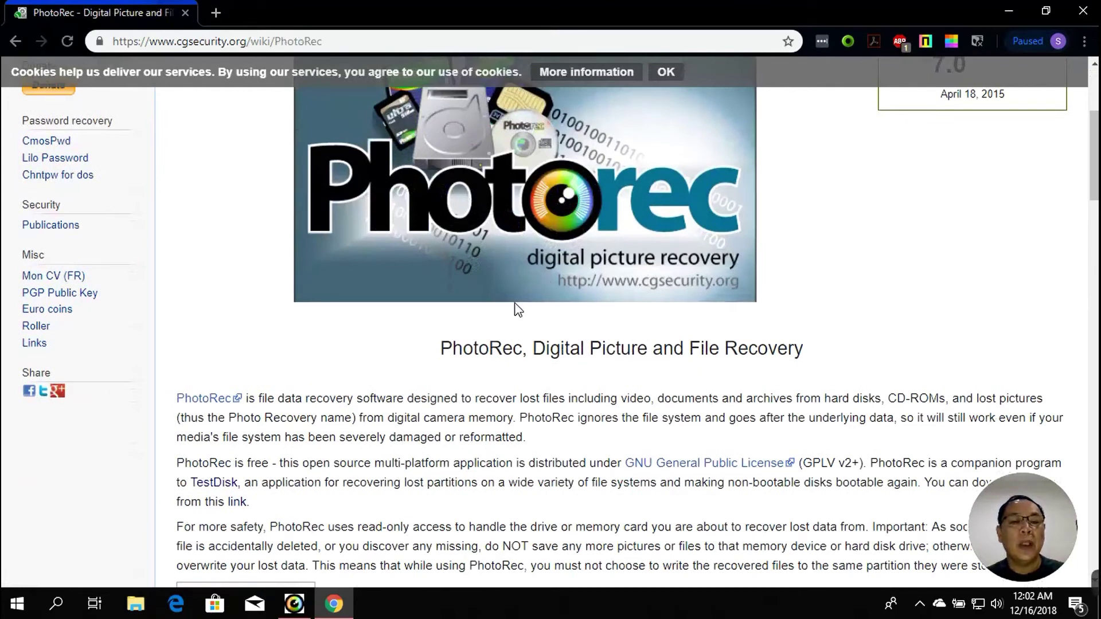
pyautogui.moveTo(281, 399); pyautogui.dragTo(881, 399)
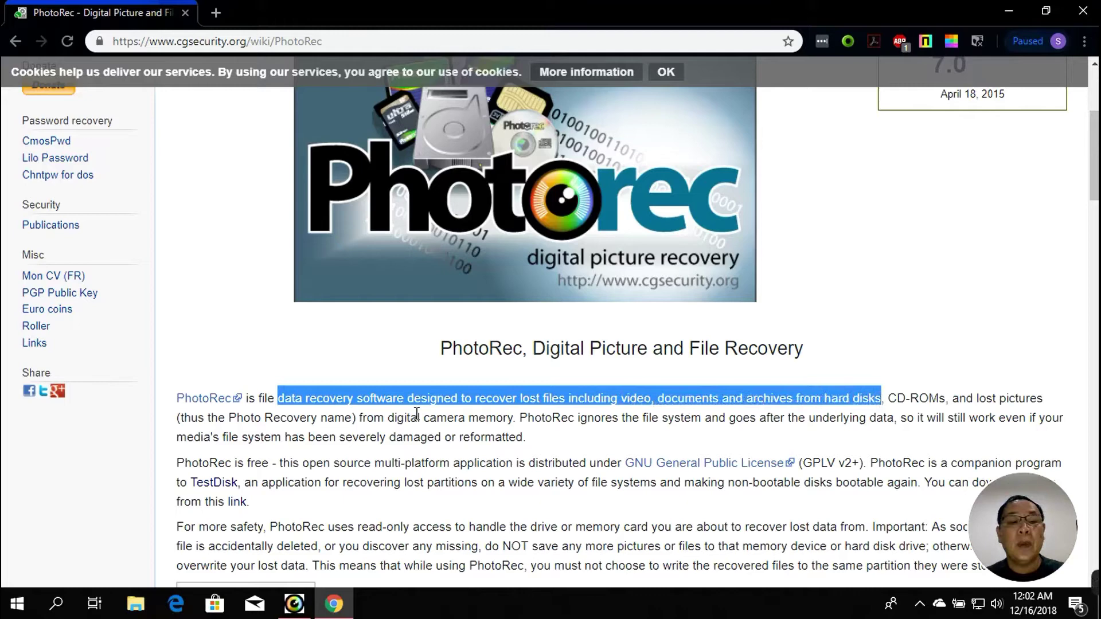
pyautogui.moveTo(388, 417); pyautogui.dragTo(514, 419)
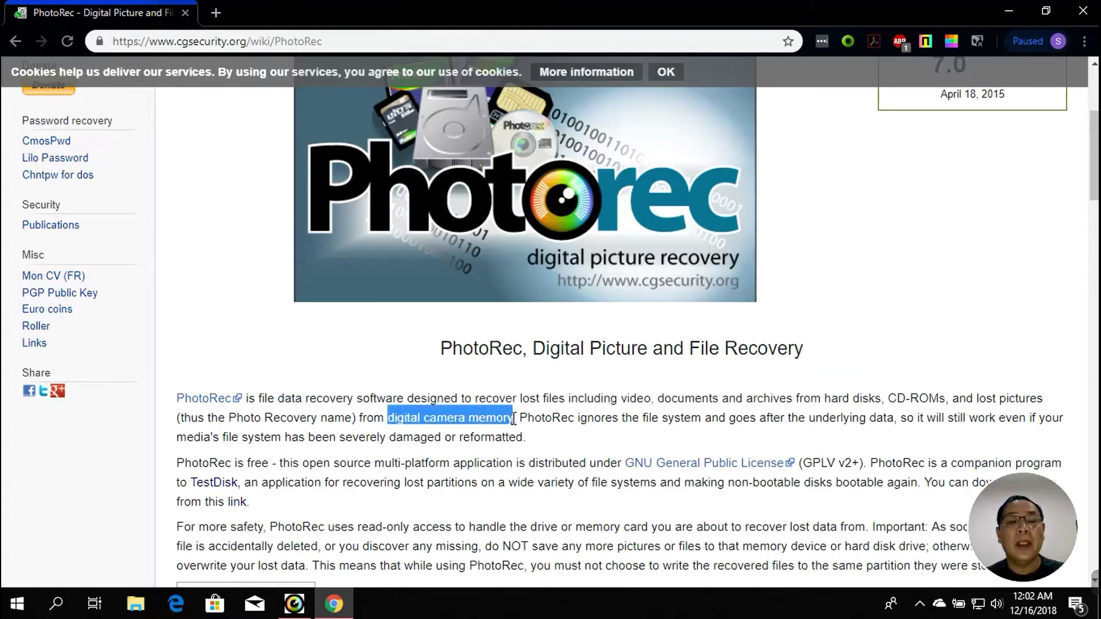
pyautogui.click(1083, 10)
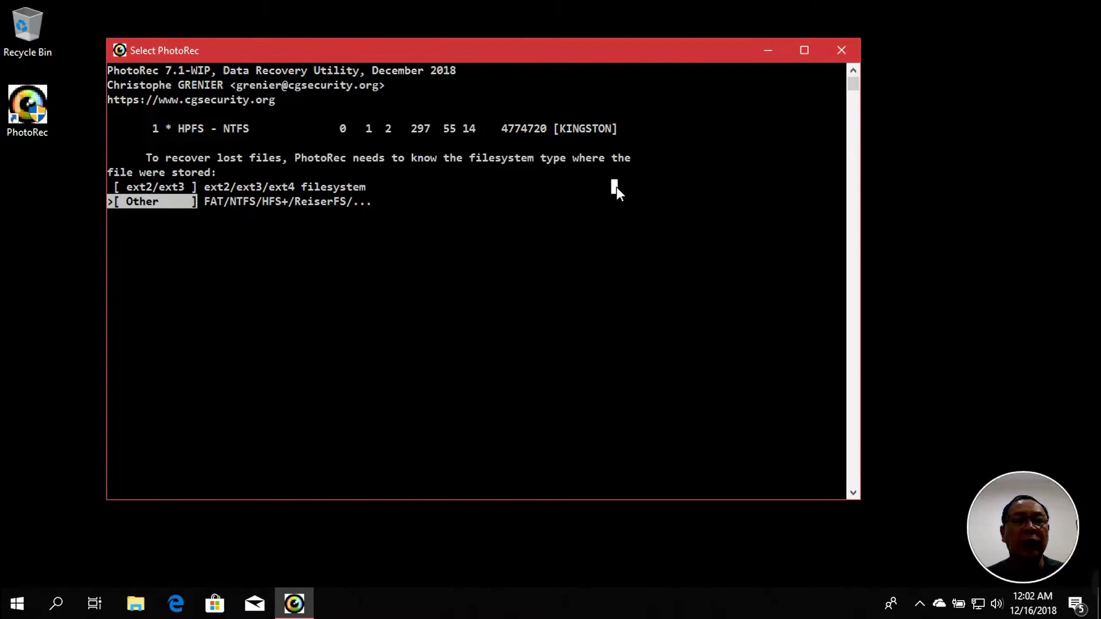
# Confirm the Other (FAT/NTFS/HFS+) filesystem type and choose Whole partition for scanning.
pyautogui.press('Escape')
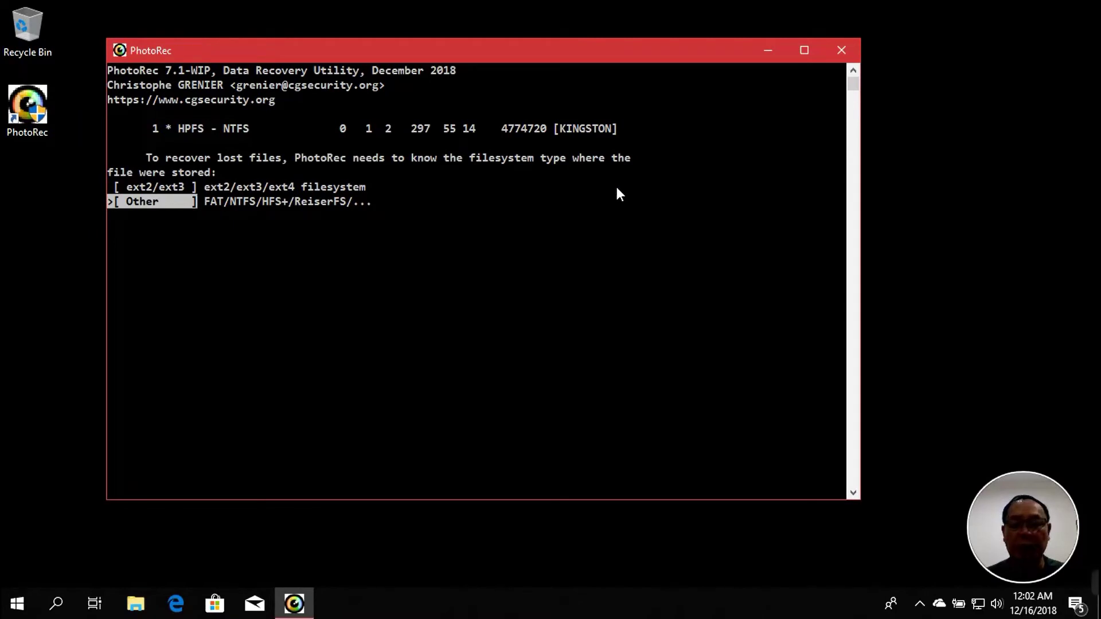
pyautogui.press('Return')
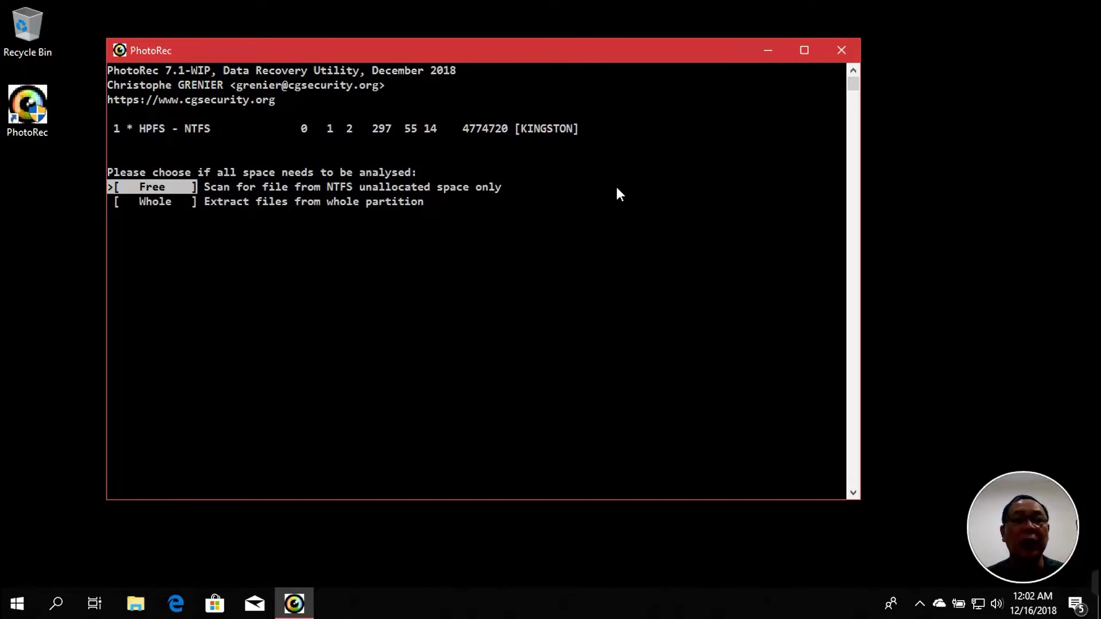
pyautogui.press('Down')
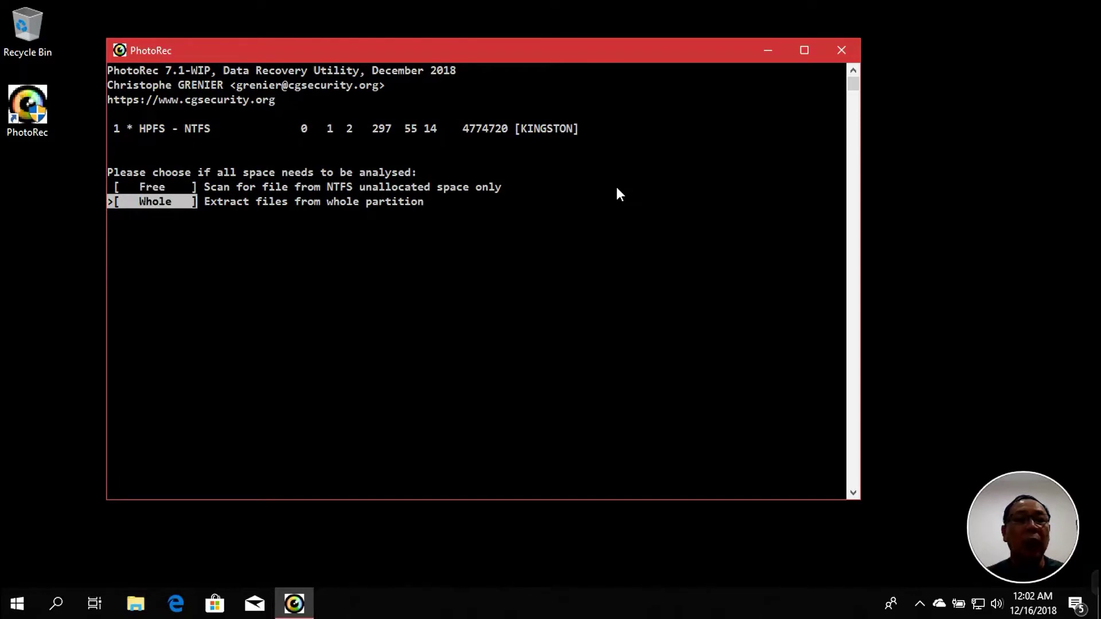
pyautogui.press('Up')
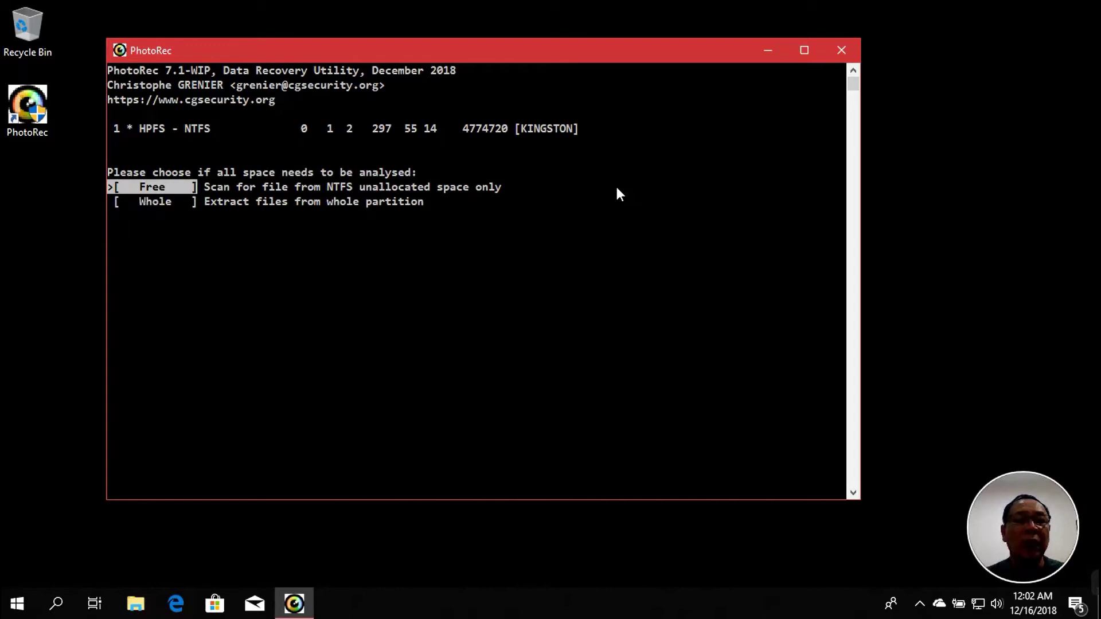
pyautogui.press('Down')
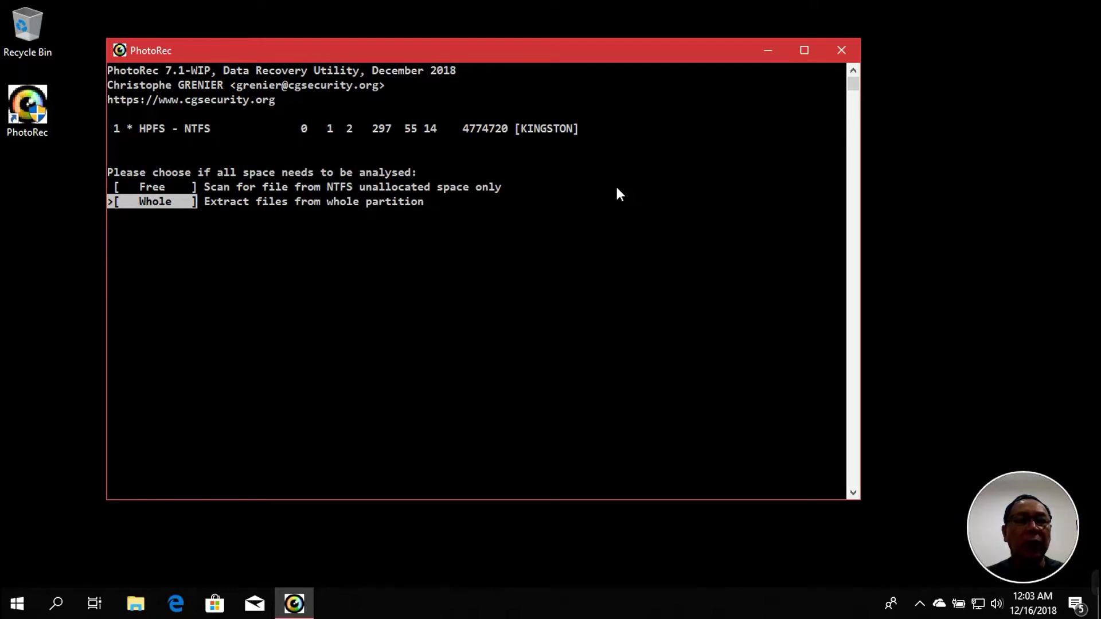
pyautogui.press('Return')
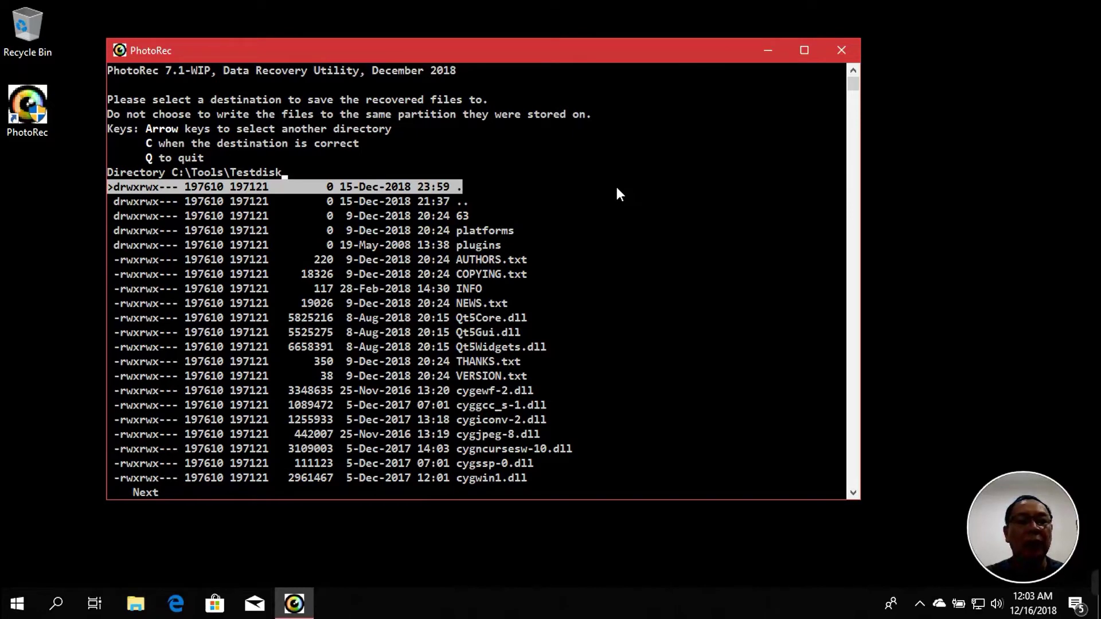
# Accept C:\Tools\Testdisk as the destination to start recovering files.
pyautogui.press('c')
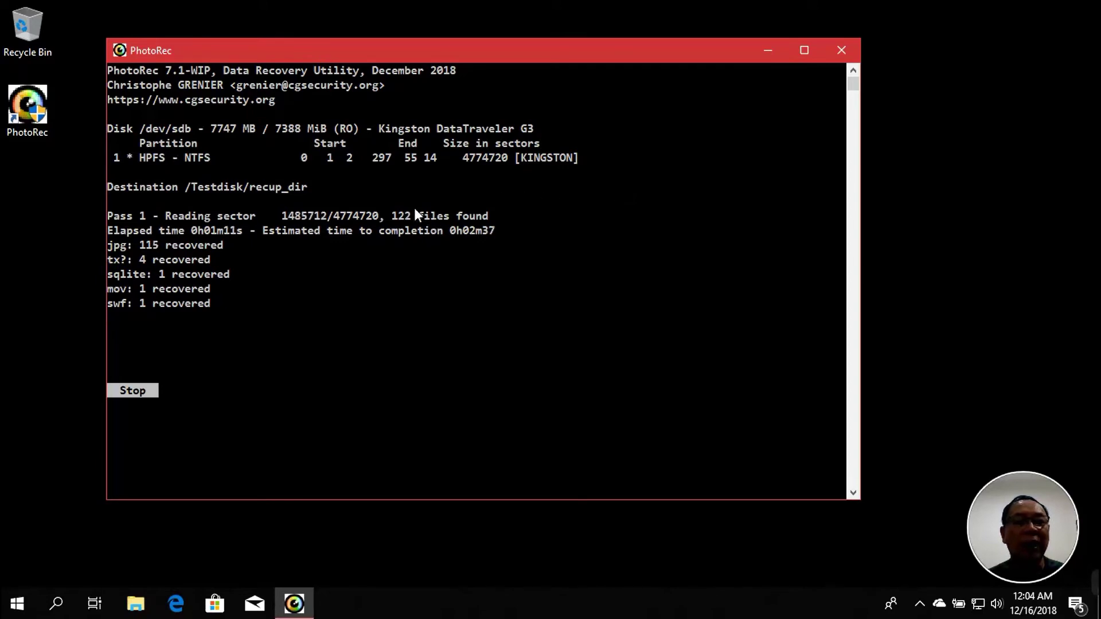
# Highlight the 123 files found count in PhotoRec's recovery progress.
pyautogui.doubleClick(396, 214)
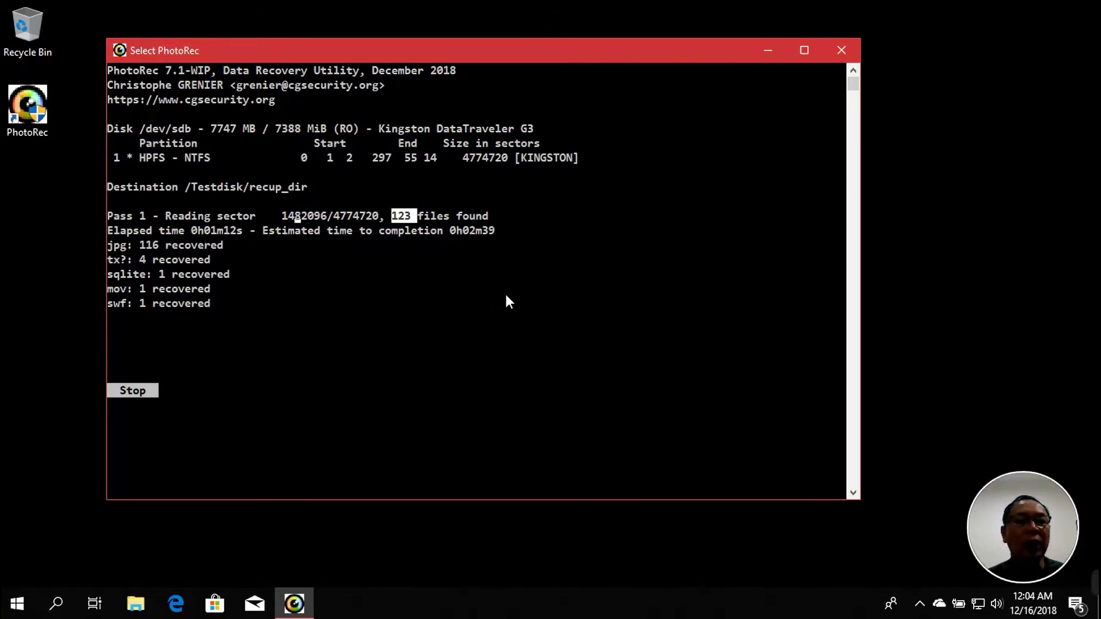
# Open File Explorer and browse the KINGSTON (D:) drive and C:'s Program Files folder.
pyautogui.click(767, 51)
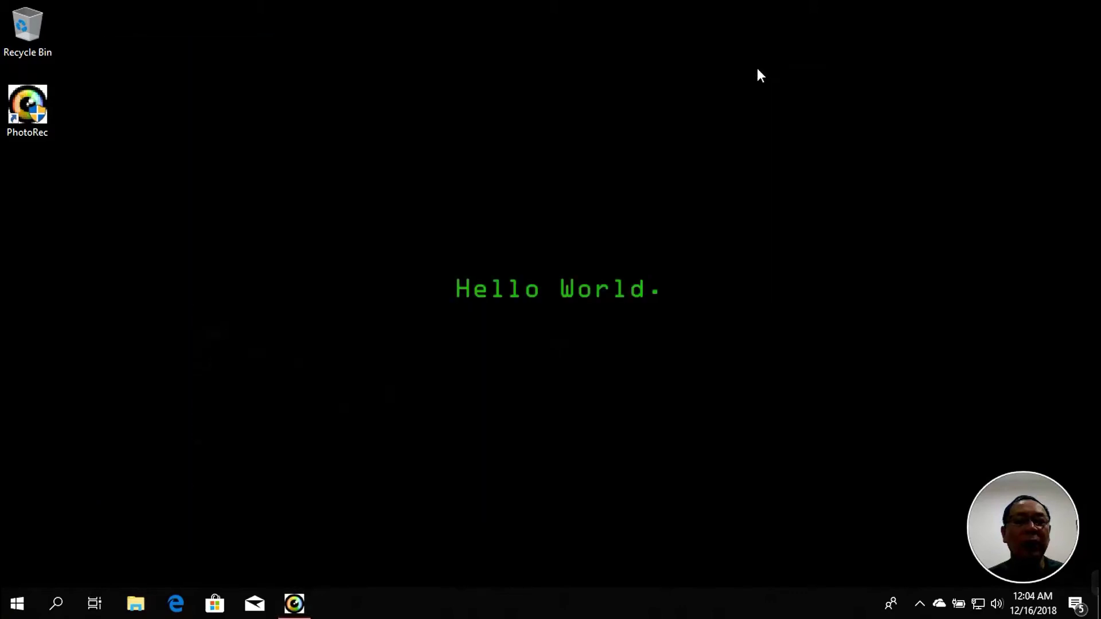
pyautogui.click(135, 604)
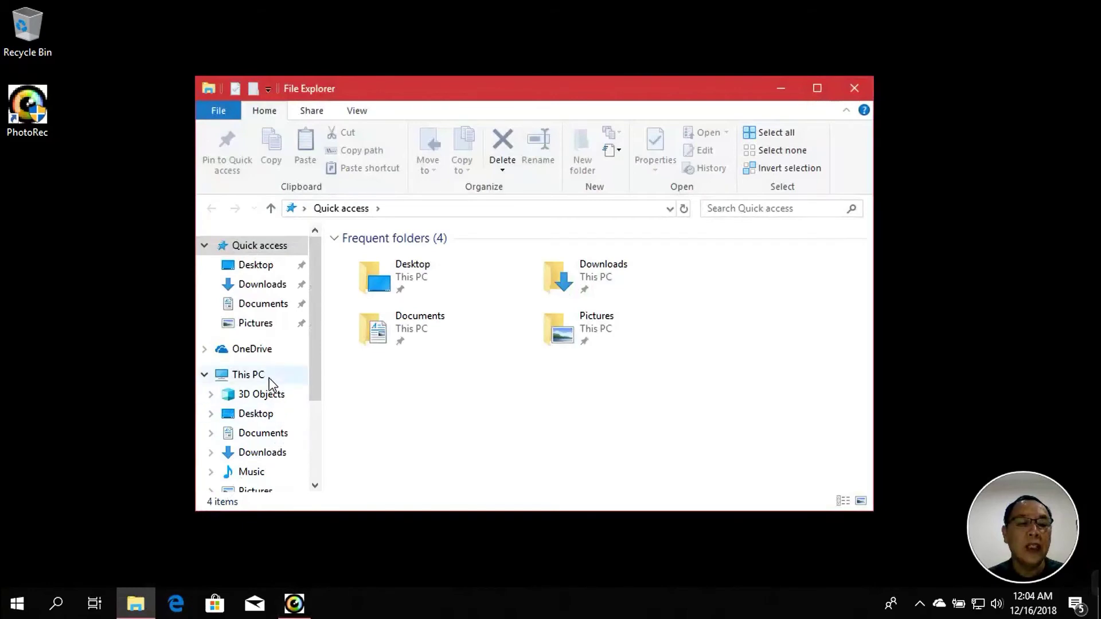
pyautogui.click(269, 379)
pyautogui.scroll(-1, 505, 459)
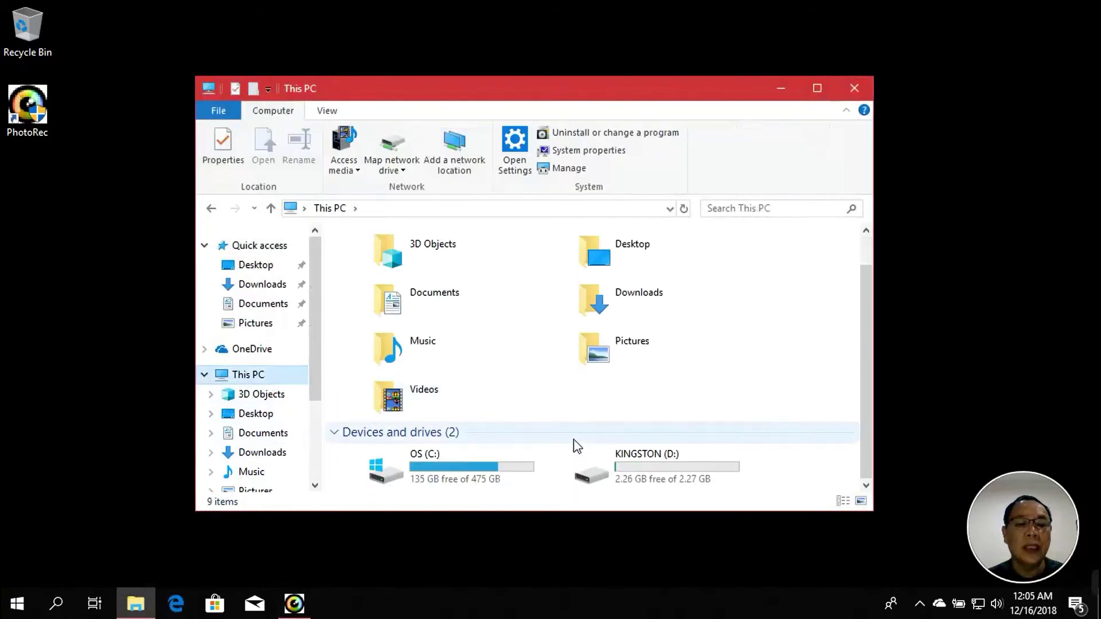
pyautogui.doubleClick(667, 453)
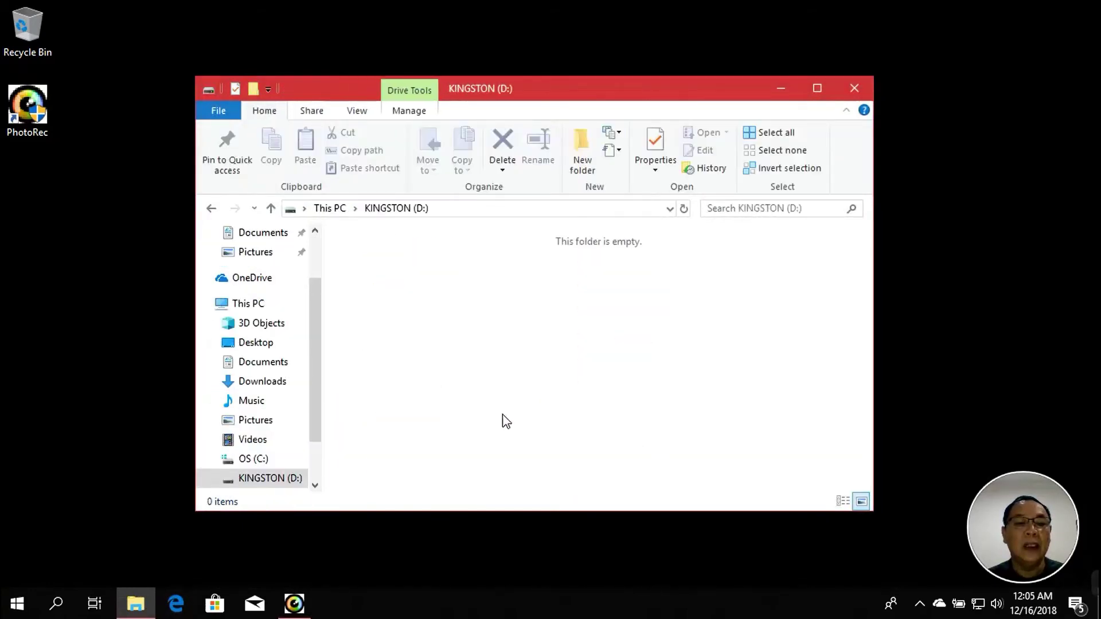
pyautogui.click(254, 458)
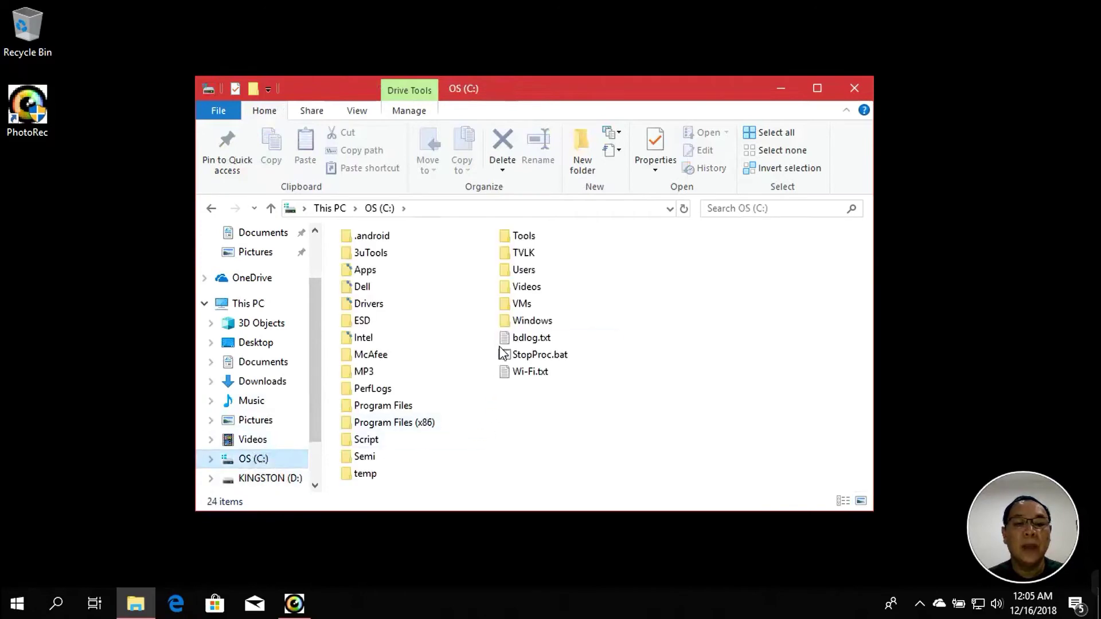
pyautogui.click(383, 406)
pyautogui.doubleClick(383, 406)
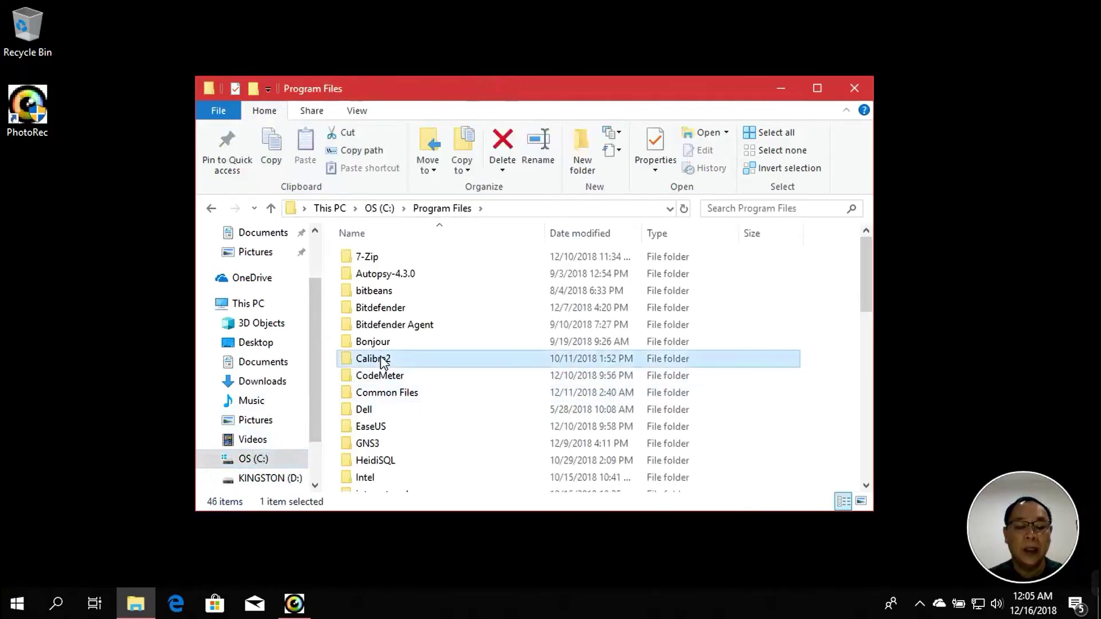
pyautogui.press('t')
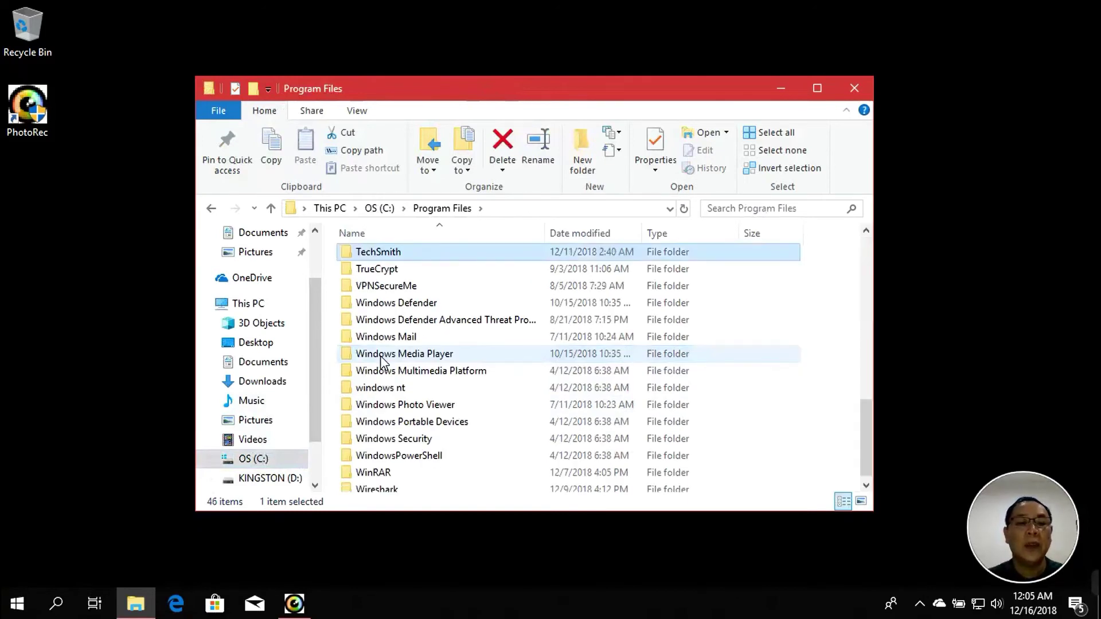
# Navigate to C:\Tools\Testdisk and open the recup_dir.1 folder of recovered files.
pyautogui.click(379, 209)
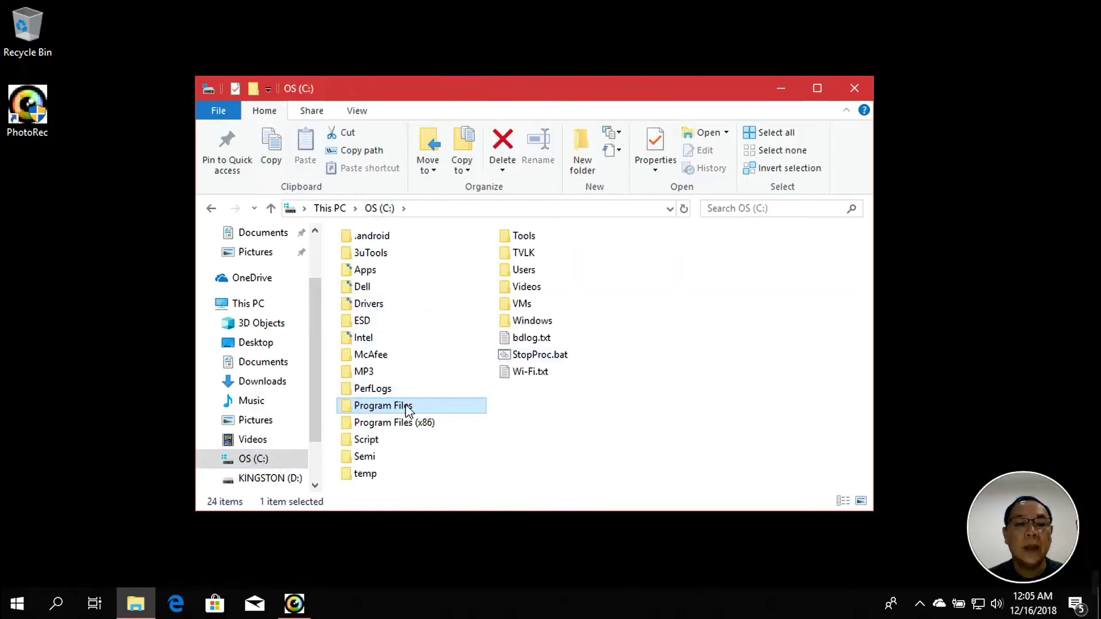
pyautogui.doubleClick(393, 423)
pyautogui.click(386, 330)
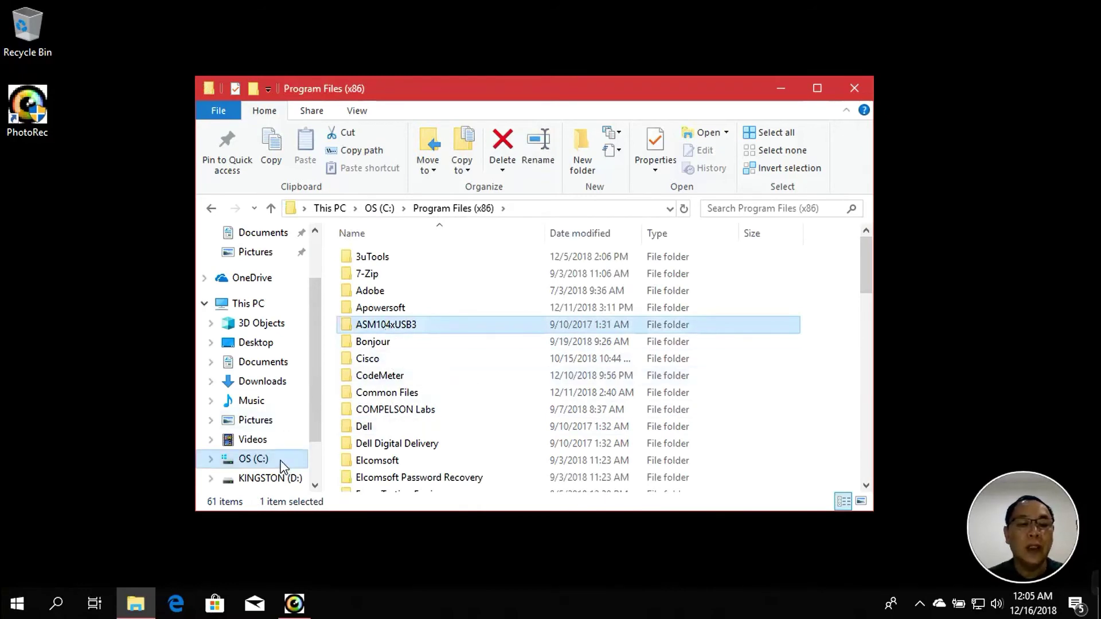
pyautogui.click(281, 461)
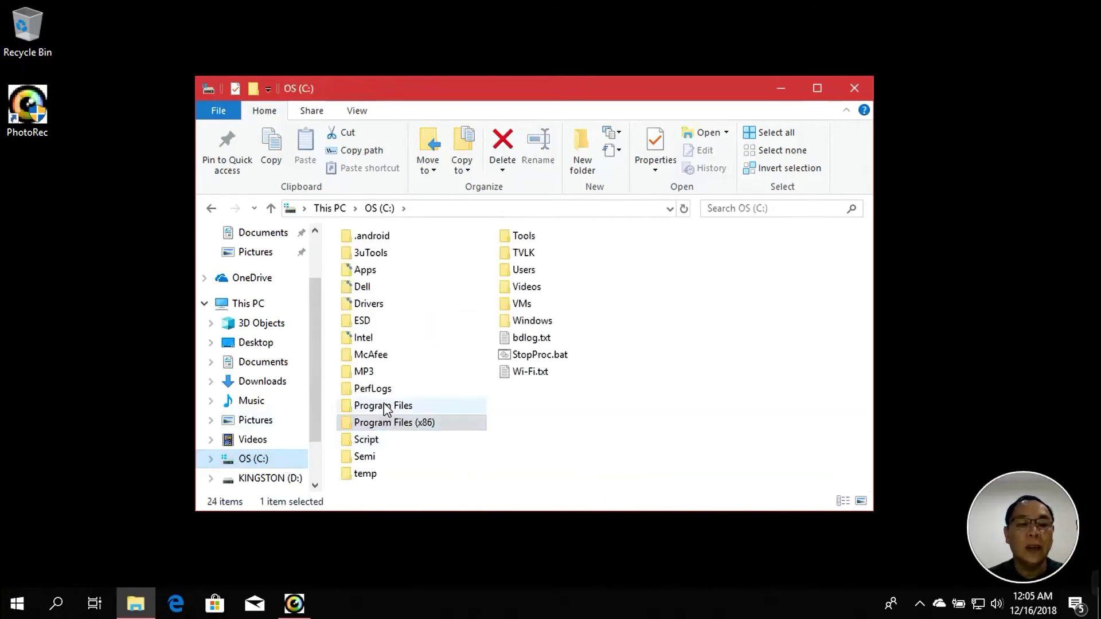
pyautogui.doubleClick(516, 235)
pyautogui.doubleClick(383, 291)
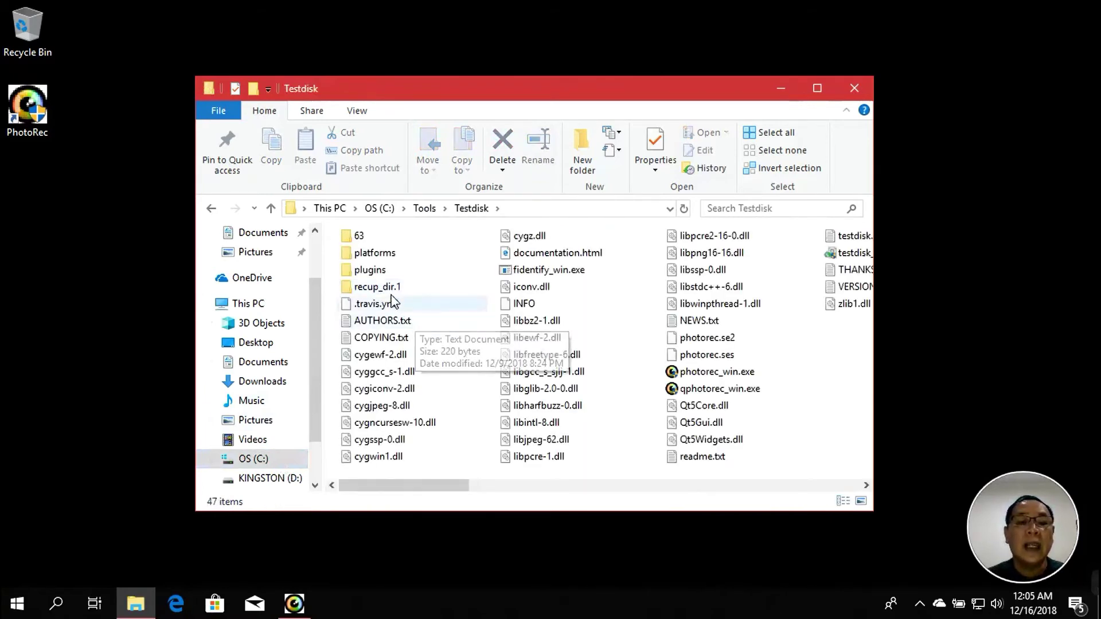
pyautogui.moveTo(389, 296)
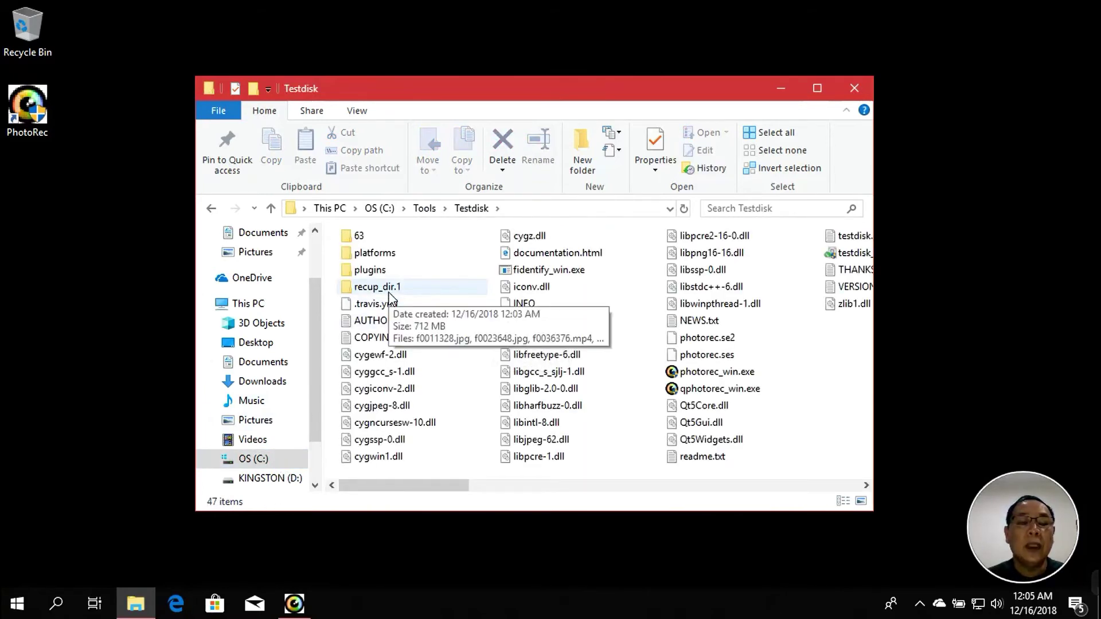
pyautogui.click(388, 296)
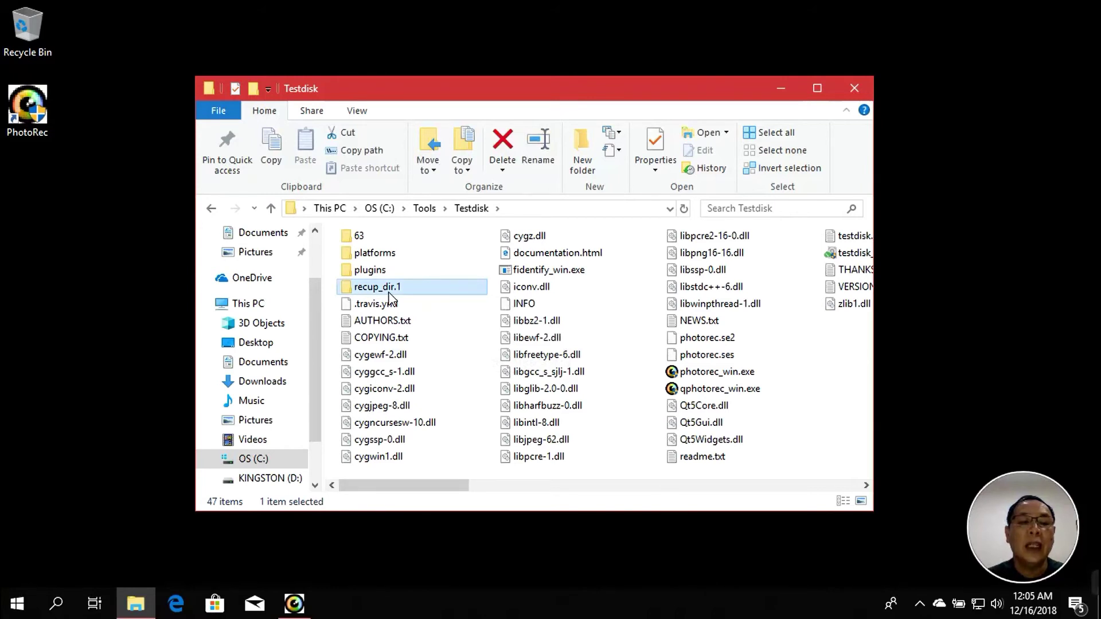
pyautogui.doubleClick(389, 286)
pyautogui.click(357, 111)
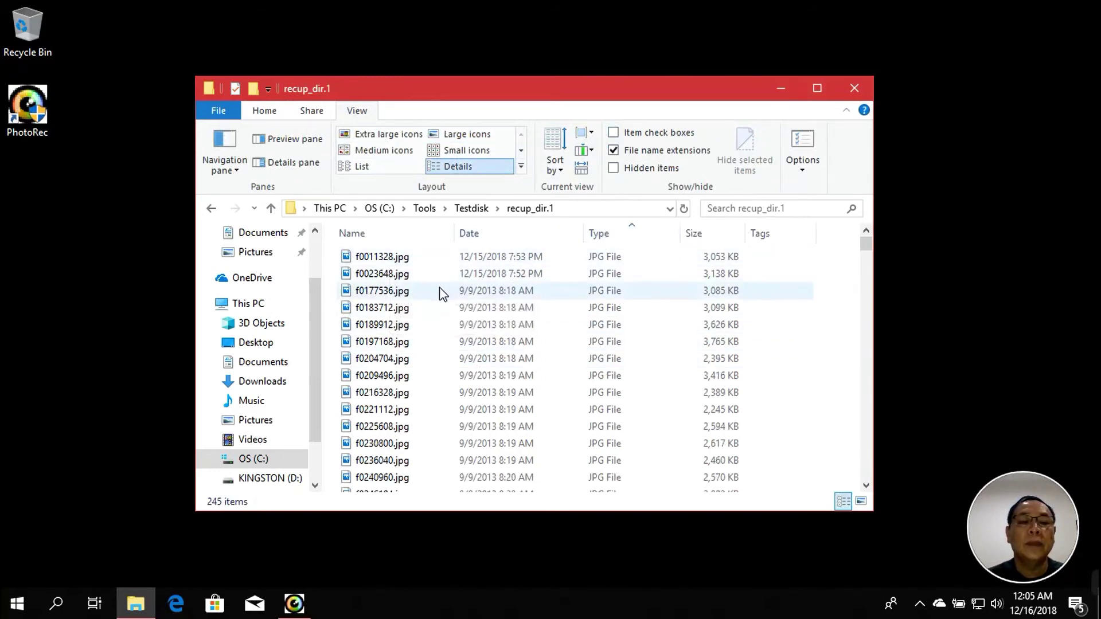
# View recovered photos f0011328.jpg and f0023648.jpg in Photos, closing each afterwards.
pyautogui.click(401, 259)
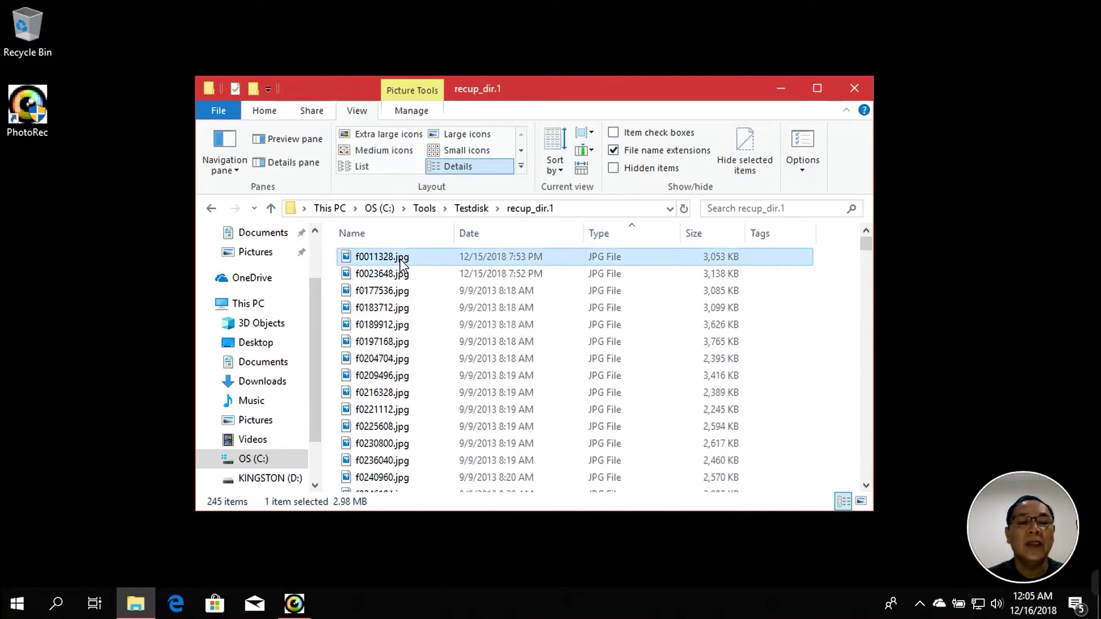
pyautogui.doubleClick(400, 259)
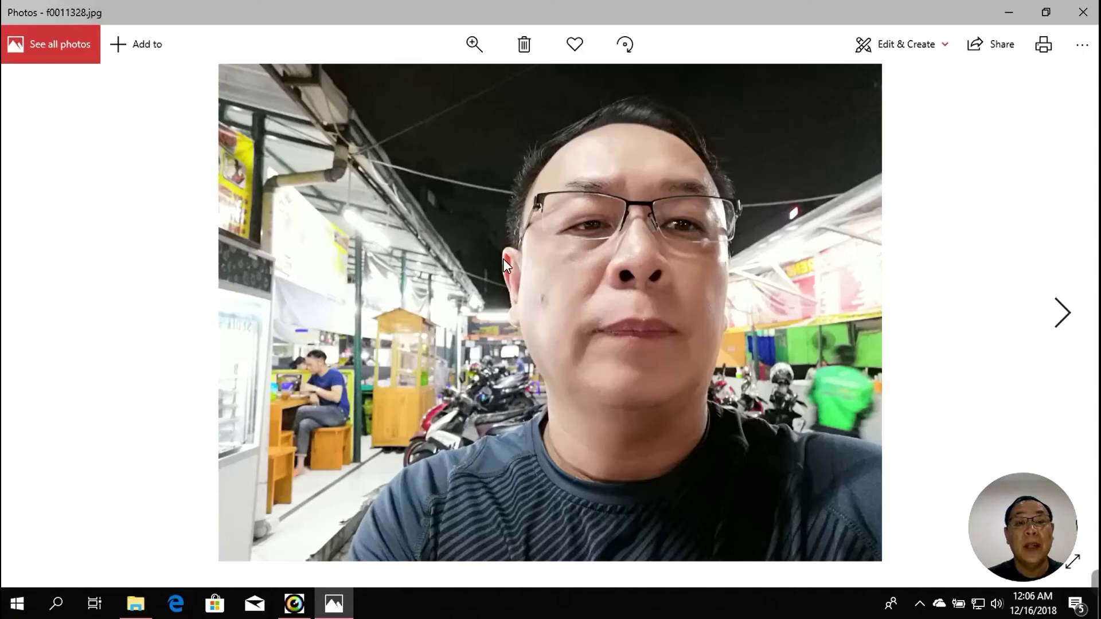
pyautogui.click(1083, 22)
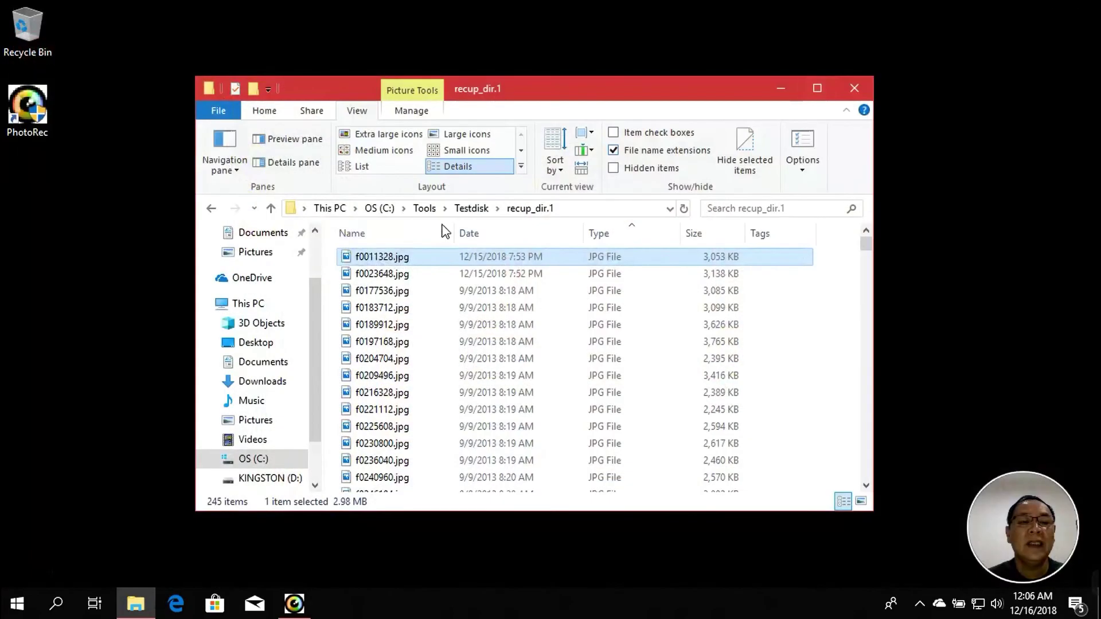
pyautogui.click(372, 275)
pyautogui.doubleClick(372, 275)
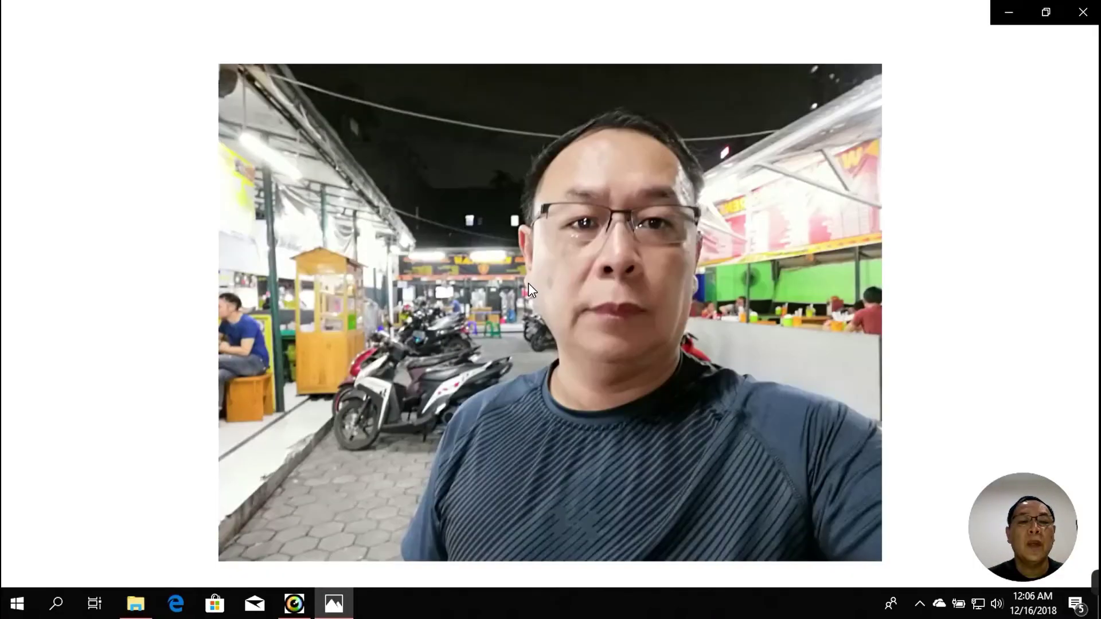
pyautogui.click(1083, 12)
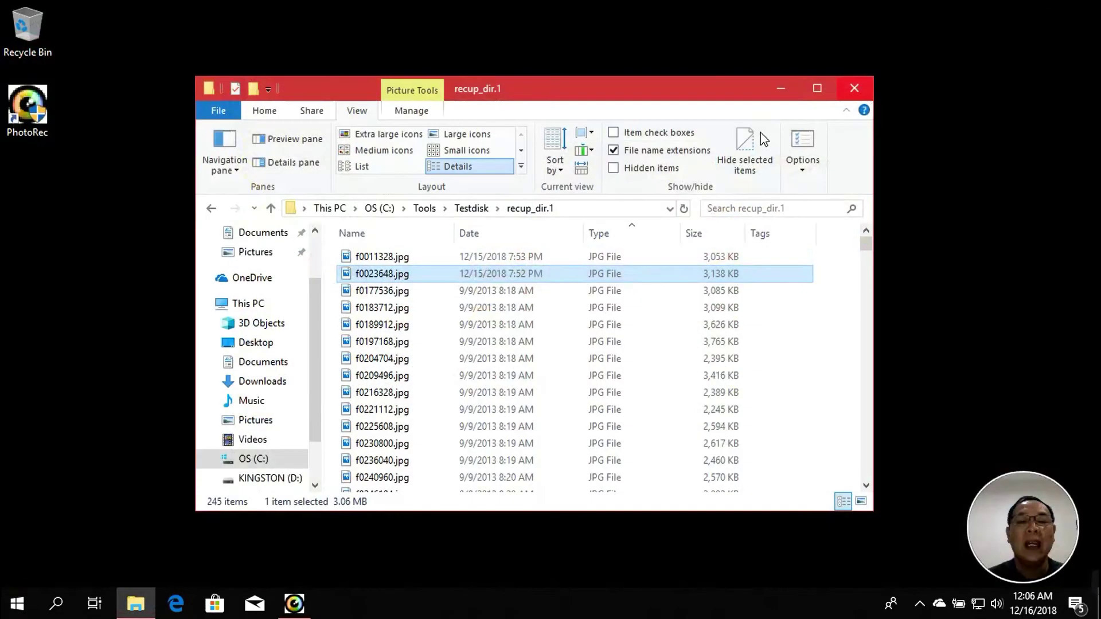
# Sort recup_dir.1's files by type in descending order.
pyautogui.scroll(-20, 507, 294)
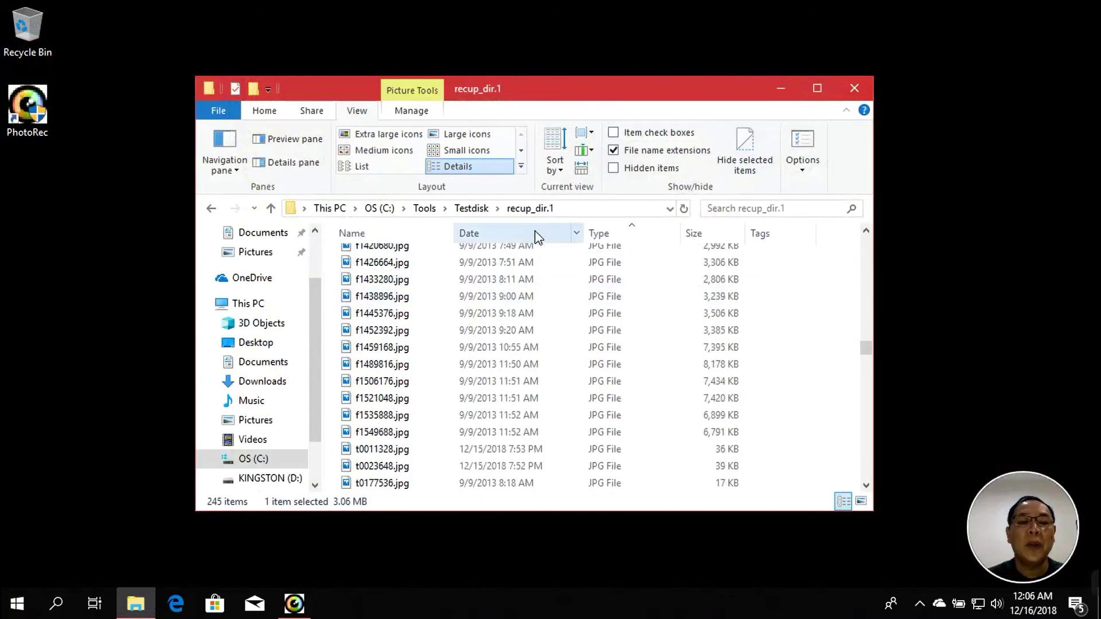
pyautogui.click(596, 233)
pyautogui.scroll(15, 419, 301)
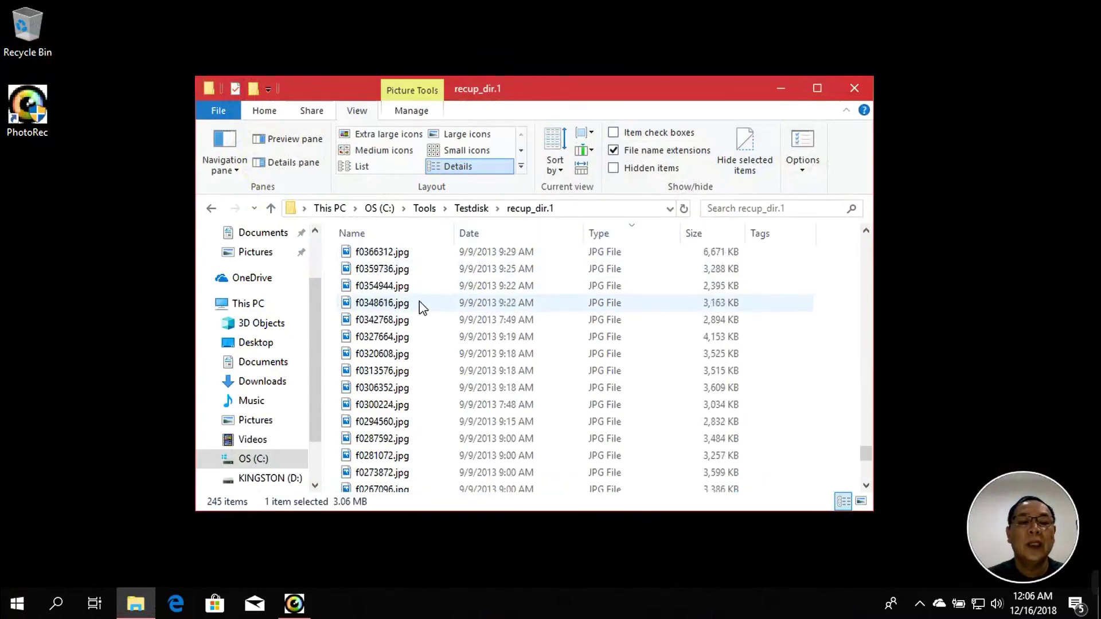
pyautogui.moveTo(861, 429); pyautogui.dragTo(864, 244)
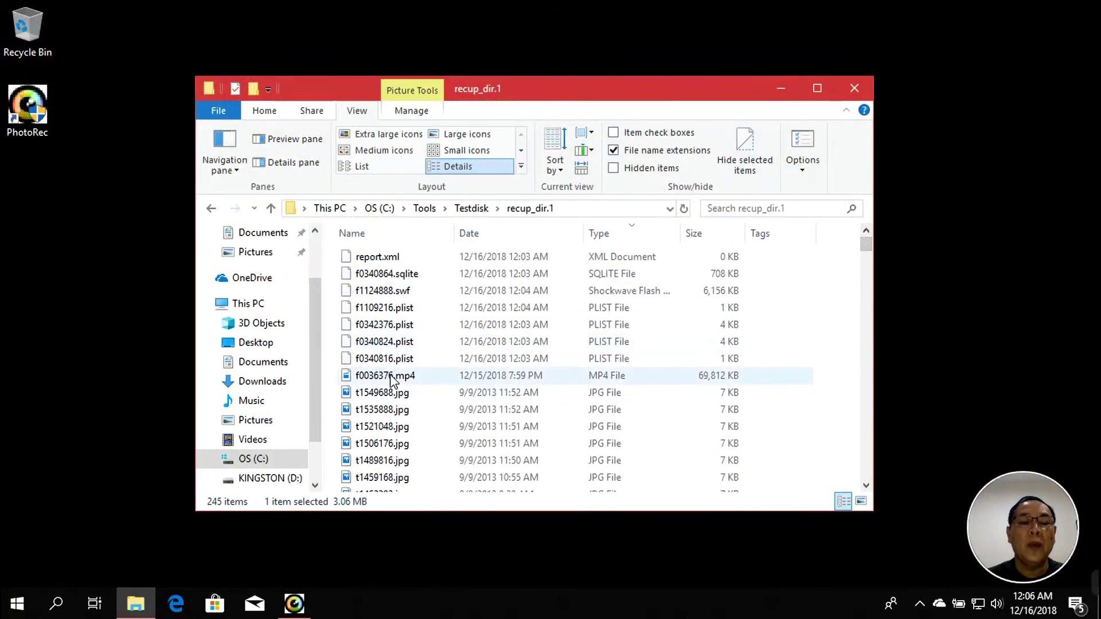
# Play the recovered video f0036376.mp4 and close the player.
pyautogui.doubleClick(391, 378)
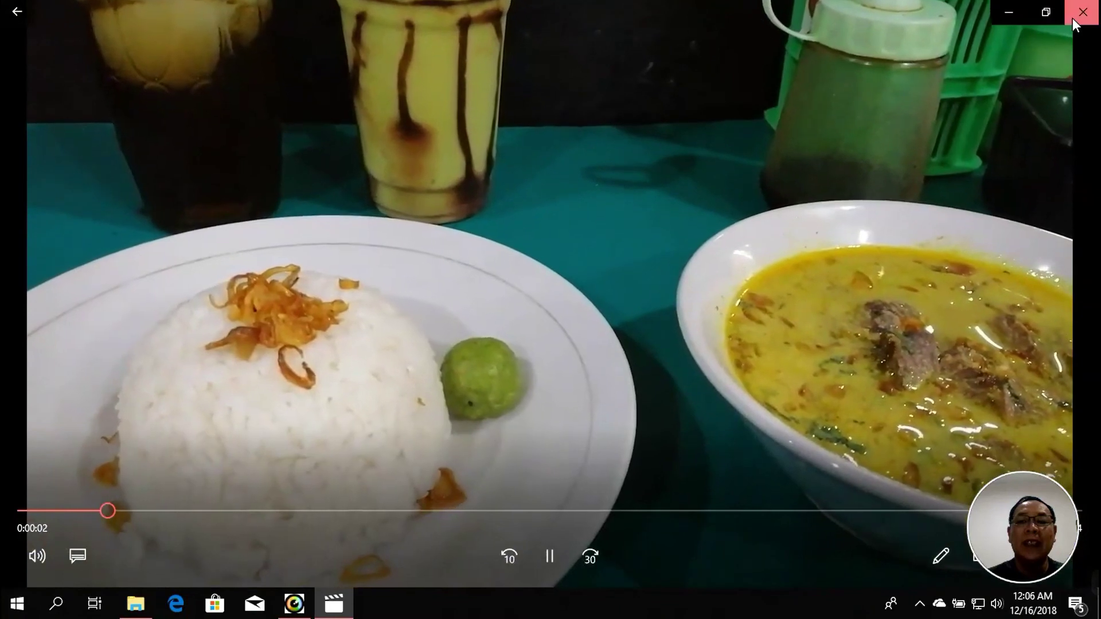
pyautogui.click(1078, 14)
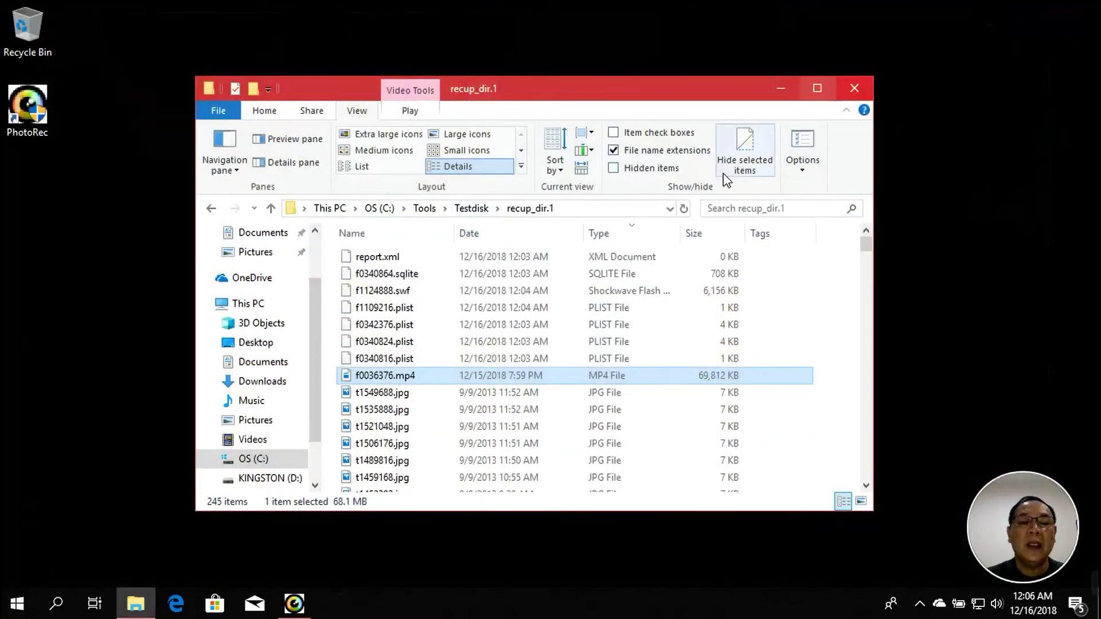
pyautogui.scroll(-2, 413, 408)
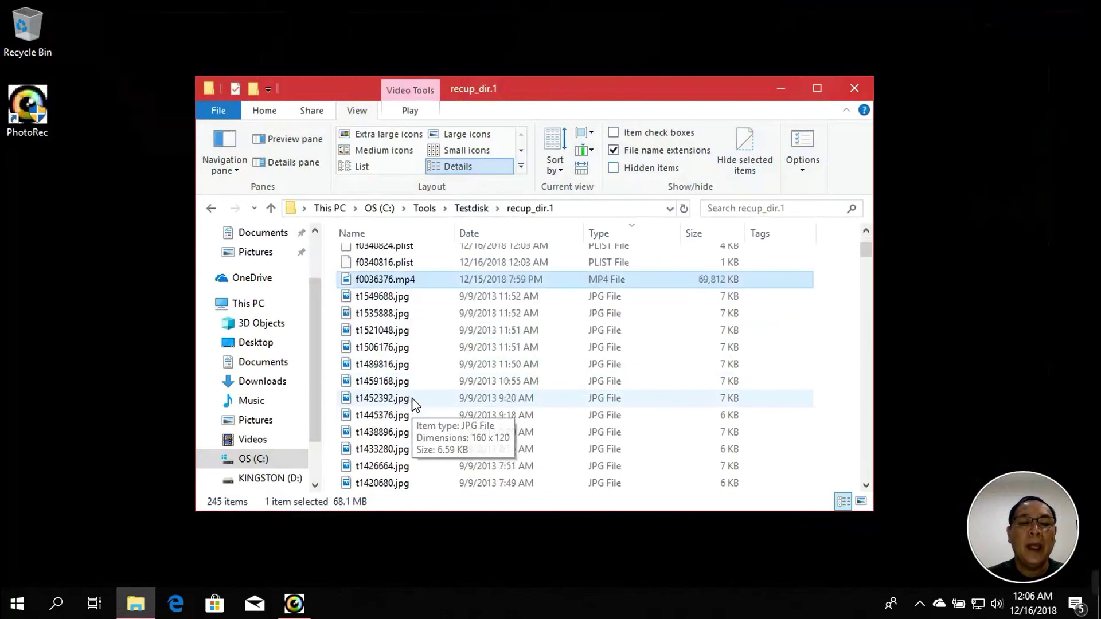
# Select all 237 JPG files, from t1549688.jpg through f0011328.jpg.
pyautogui.click(398, 297)
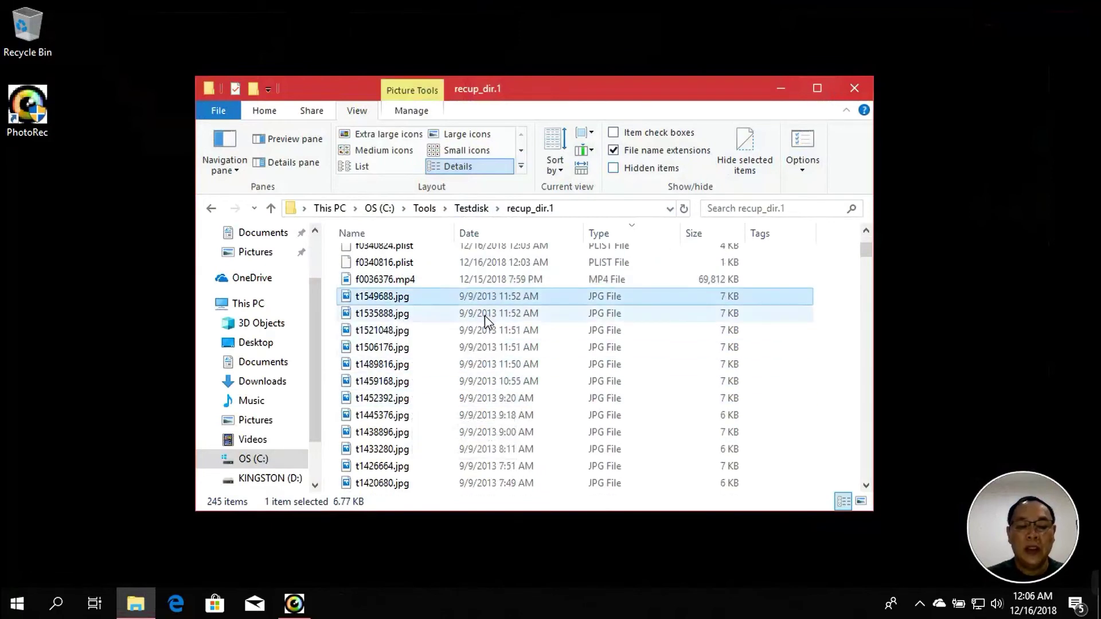
pyautogui.hotkey('shift', 'Down')
pyautogui.hotkey('shift', 'Down')
pyautogui.hotkey('shift', 'Down')
pyautogui.hotkey('shift', 'Down')
pyautogui.hotkey('shift', 'Down')
pyautogui.hotkey('shift', 'Down')
pyautogui.hotkey('shift', 'Down')
pyautogui.hotkey('shift', 'Down')
pyautogui.hotkey('shift', 'Down')
pyautogui.hotkey('shift', 'Down')
pyautogui.hotkey('shift', 'Down')
pyautogui.hotkey('shift', 'Down')
pyautogui.hotkey('shift', 'Down')
pyautogui.hotkey('shift', 'Down')
pyautogui.hotkey('shift', 'Down')
pyautogui.hotkey('shift', 'Down')
pyautogui.hotkey('shift', 'Down')
pyautogui.hotkey('shift', 'Down')
pyautogui.hotkey('shift', 'Down')
pyautogui.hotkey('shift', 'Down')
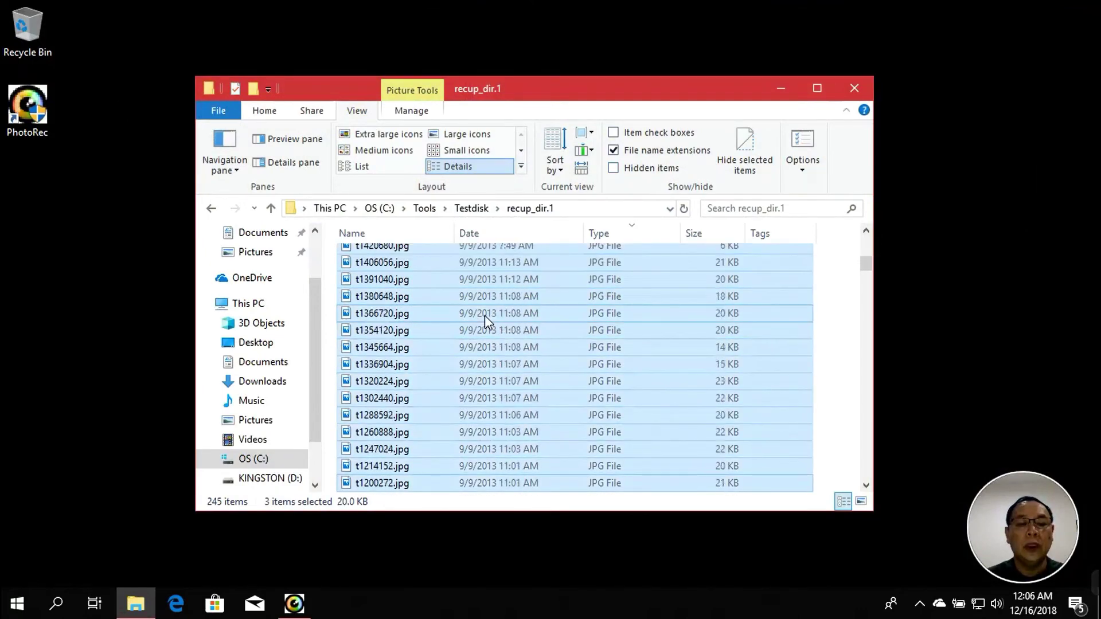
pyautogui.hotkey('shift', 'Down')
pyautogui.hotkey('shift', 'Down')
pyautogui.hotkey('shift', 'Down')
pyautogui.hotkey('shift', 'Down')
pyautogui.hotkey('shift', 'Down')
pyautogui.hotkey('shift', 'Down')
pyautogui.hotkey('shift', 'Down')
pyautogui.hotkey('shift', 'Down')
pyautogui.hotkey('shift', 'Down')
pyautogui.hotkey('shift', 'Down')
pyautogui.hotkey('shift', 'Down')
pyautogui.hotkey('shift', 'Down')
pyautogui.hotkey('shift', 'Down')
pyautogui.hotkey('shift', 'Down')
pyautogui.hotkey('shift', 'Down')
pyautogui.hotkey('shift', 'Down')
pyautogui.hotkey('shift', 'Down')
pyautogui.hotkey('shift', 'Down')
pyautogui.hotkey('shift', 'Down')
pyautogui.hotkey('shift', 'Down')
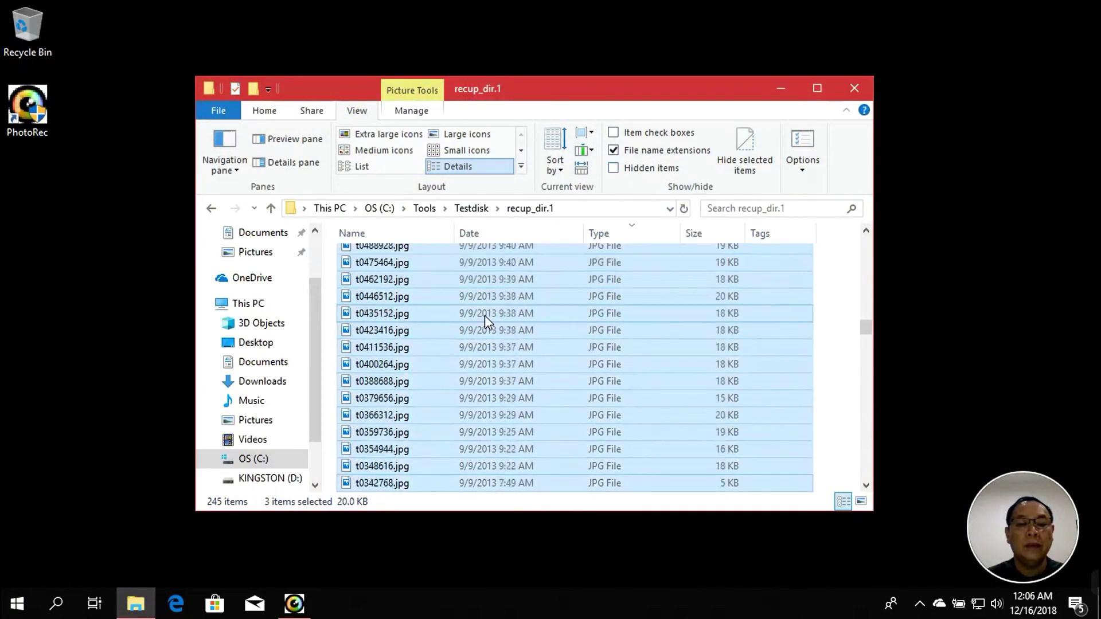
pyautogui.hotkey('shift', 'Down')
pyautogui.hotkey('shift', 'Down')
pyautogui.hotkey('shift', 'Down')
pyautogui.hotkey('shift', 'Down')
pyautogui.hotkey('shift', 'Down')
pyautogui.hotkey('shift', 'Down')
pyautogui.hotkey('shift', 'Down')
pyautogui.hotkey('shift', 'Down')
pyautogui.hotkey('shift', 'Down')
pyautogui.hotkey('shift', 'Down')
pyautogui.hotkey('shift', 'Down')
pyautogui.hotkey('shift', 'Down')
pyautogui.hotkey('shift', 'Down')
pyautogui.hotkey('shift', 'Down')
pyautogui.hotkey('shift', 'Down')
pyautogui.hotkey('shift', 'Down')
pyautogui.hotkey('shift', 'Down')
pyautogui.hotkey('shift', 'Down')
pyautogui.hotkey('shift', 'Down')
pyautogui.hotkey('shift', 'Down')
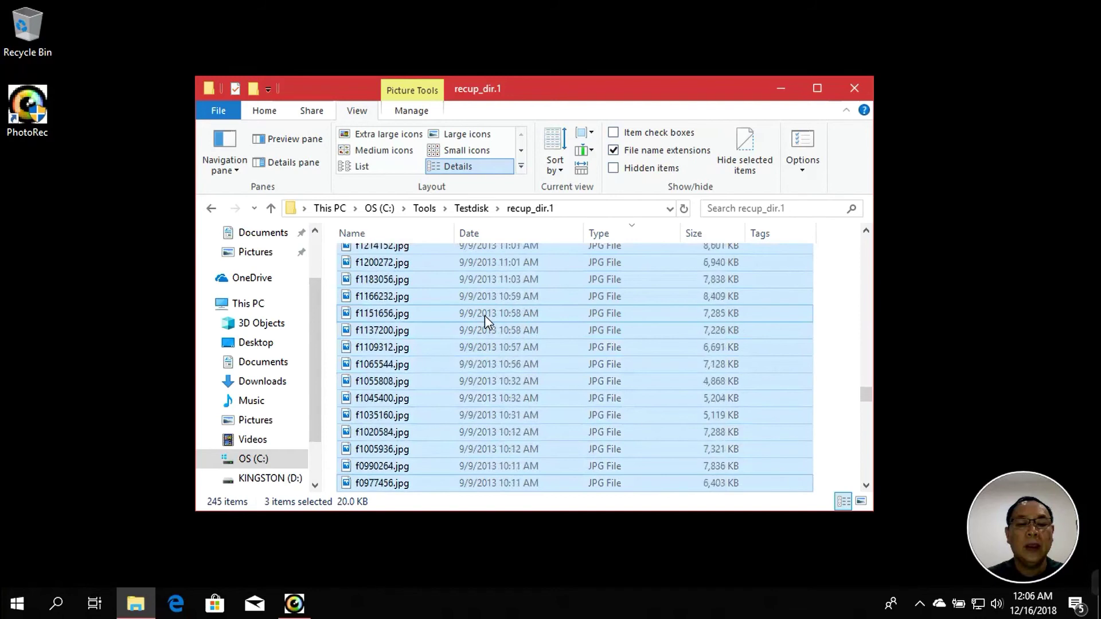
pyautogui.hotkey('shift', 'Down')
pyautogui.hotkey('shift', 'Down')
pyautogui.hotkey('shift', 'Down')
pyautogui.hotkey('shift', 'Down')
pyautogui.hotkey('shift', 'Down')
pyautogui.hotkey('shift', 'Down')
pyautogui.hotkey('shift', 'Down')
pyautogui.hotkey('shift', 'Down')
pyautogui.hotkey('shift', 'Down')
pyautogui.hotkey('shift', 'Down')
pyautogui.hotkey('shift', 'Down')
pyautogui.hotkey('shift', 'Down')
pyautogui.hotkey('shift', 'Down')
pyautogui.hotkey('shift', 'Down')
pyautogui.hotkey('shift', 'Down')
pyautogui.hotkey('shift', 'Down')
pyautogui.hotkey('shift', 'Down')
pyautogui.hotkey('shift', 'Down')
pyautogui.hotkey('shift', 'Down')
pyautogui.hotkey('shift', 'Down')
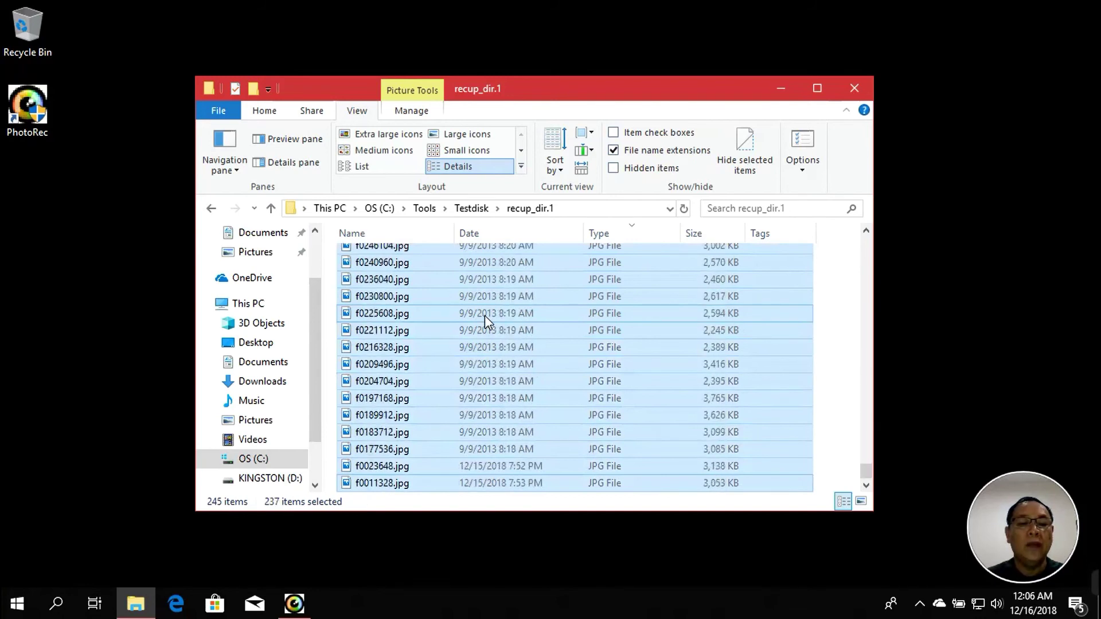
# Confirm the 237 selected JPGs total 637 MB, then close Explorer and return to PhotoRec.
pyautogui.rightClick(377, 411)
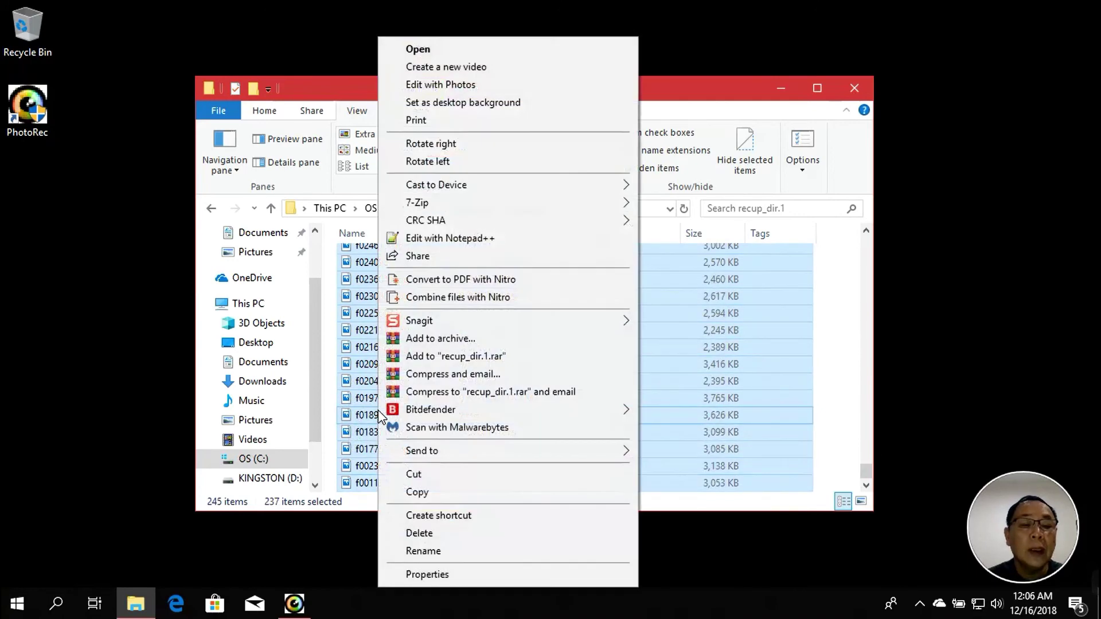
pyautogui.click(437, 575)
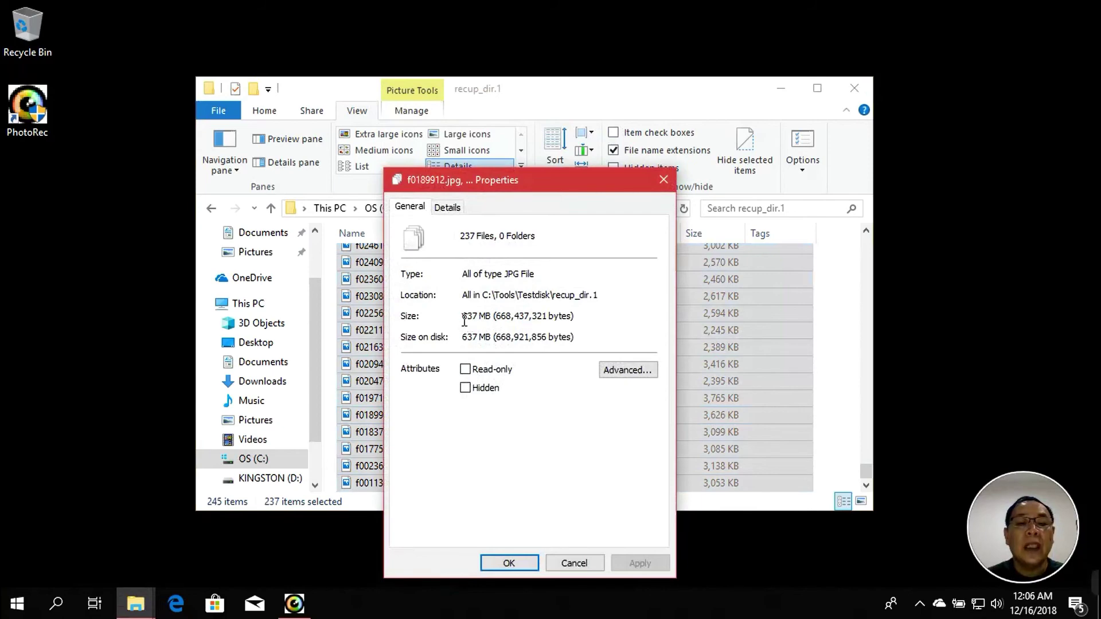
pyautogui.click(664, 180)
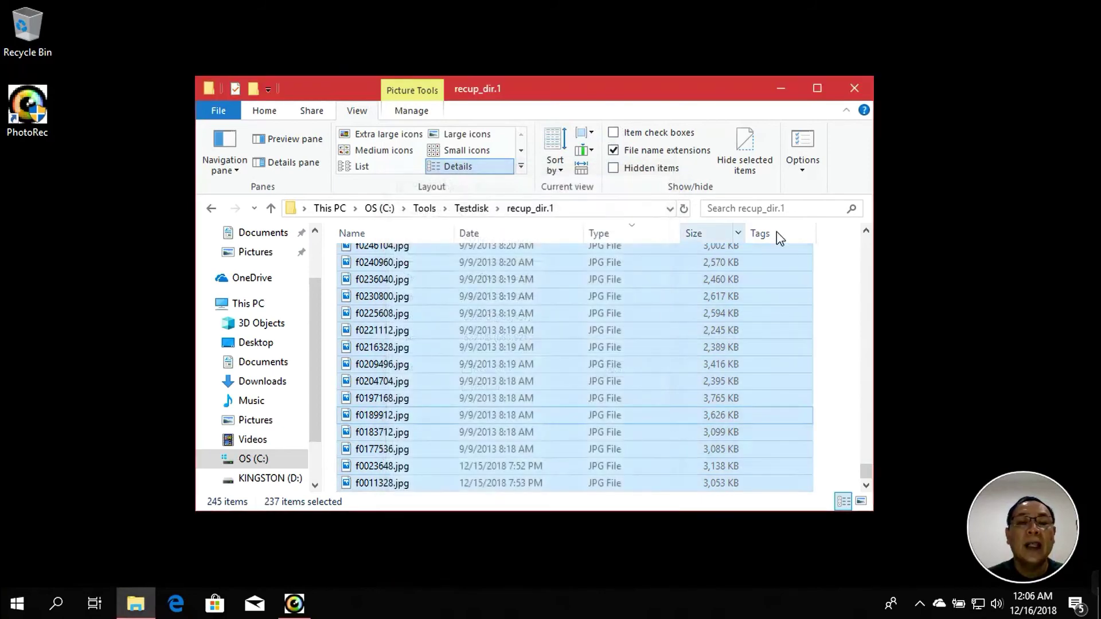
pyautogui.click(849, 90)
pyautogui.click(304, 600)
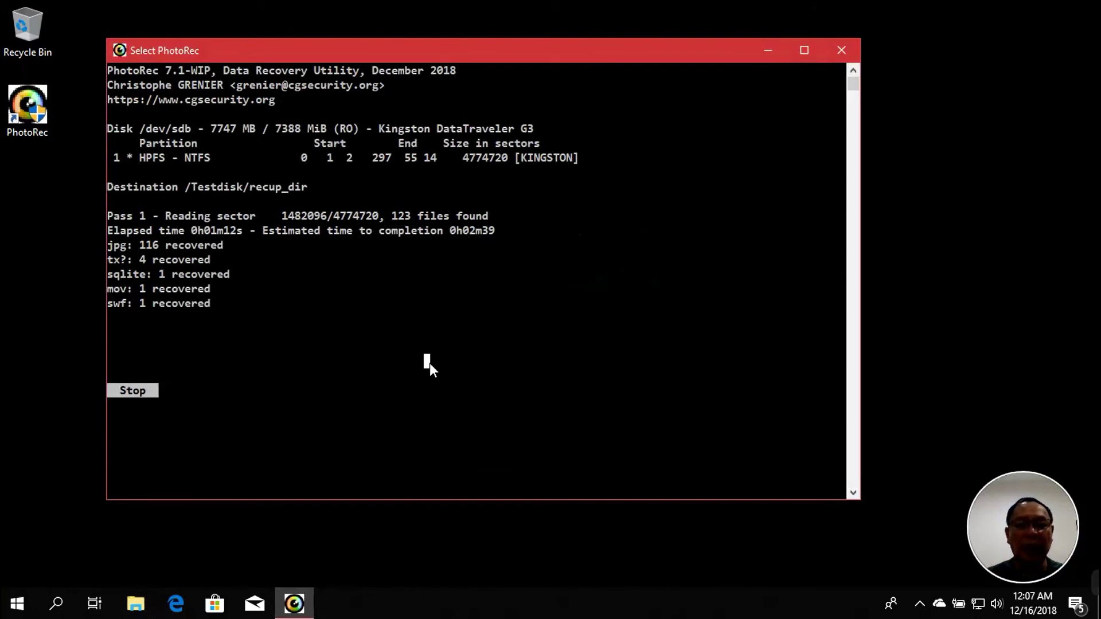
# Stop the recovery with 125 files saved to /Testdisk/recup_dir and quit PhotoRec.
pyautogui.rightClick(429, 363)
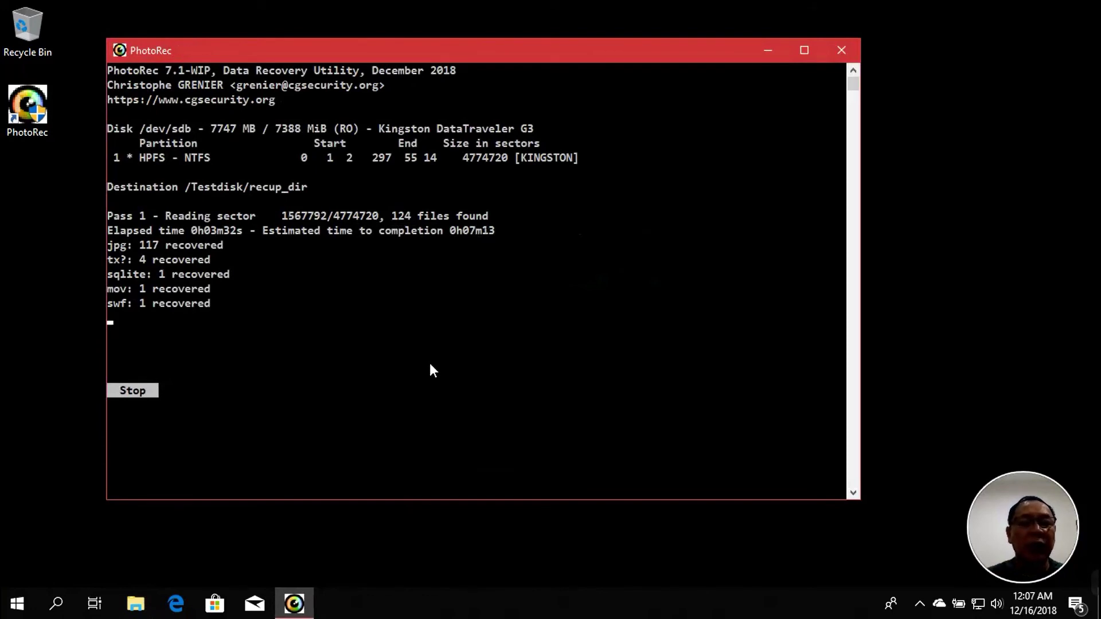
pyautogui.press('Return')
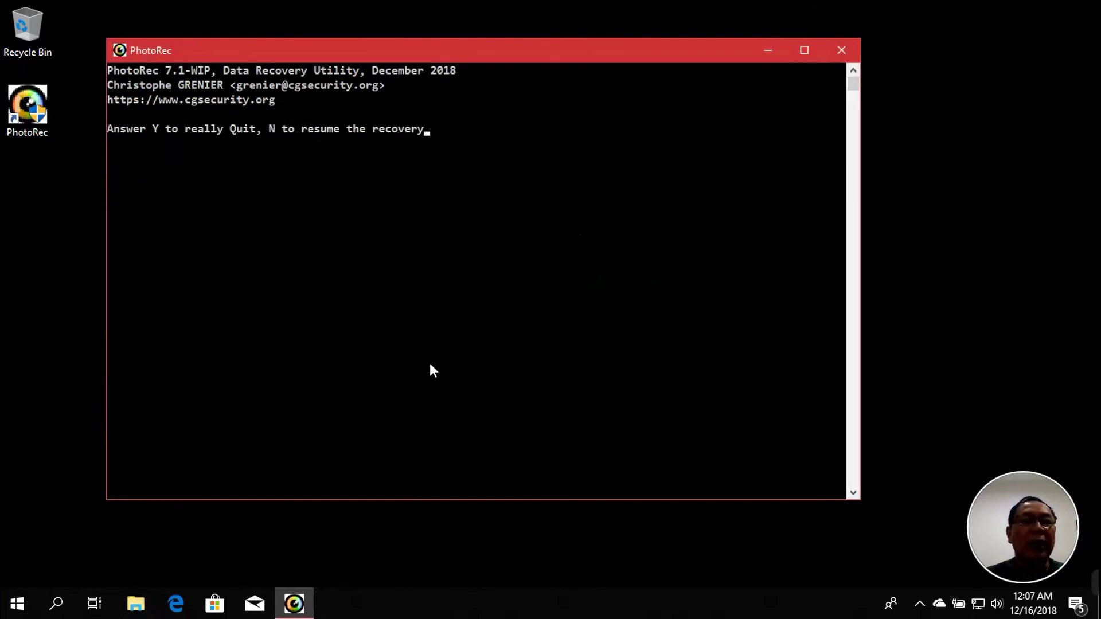
pyautogui.press('y')
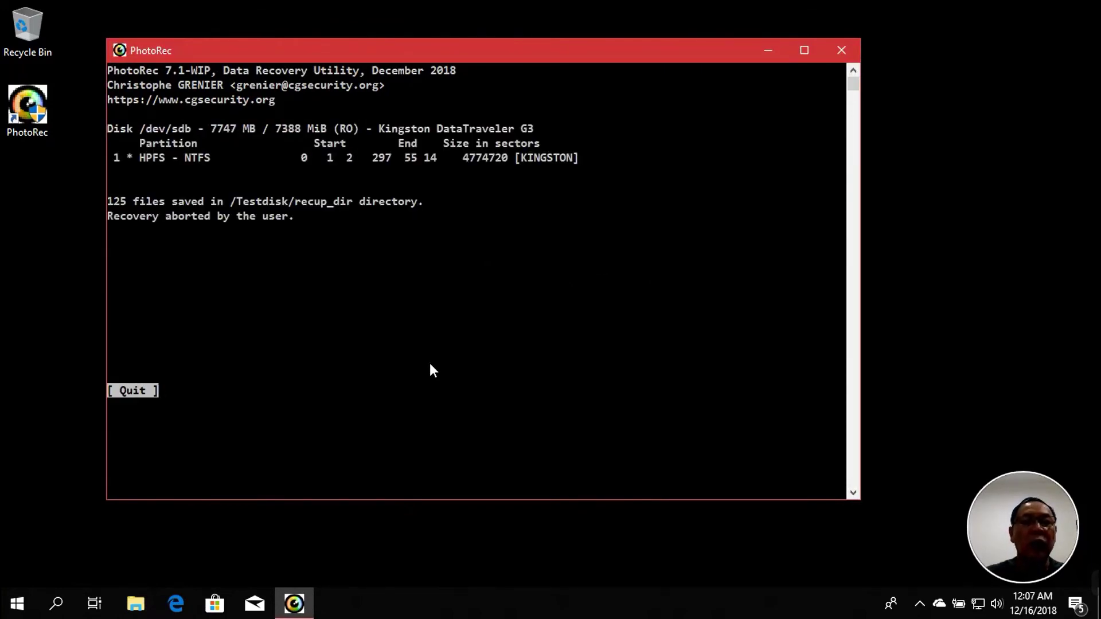
pyautogui.press('Return')
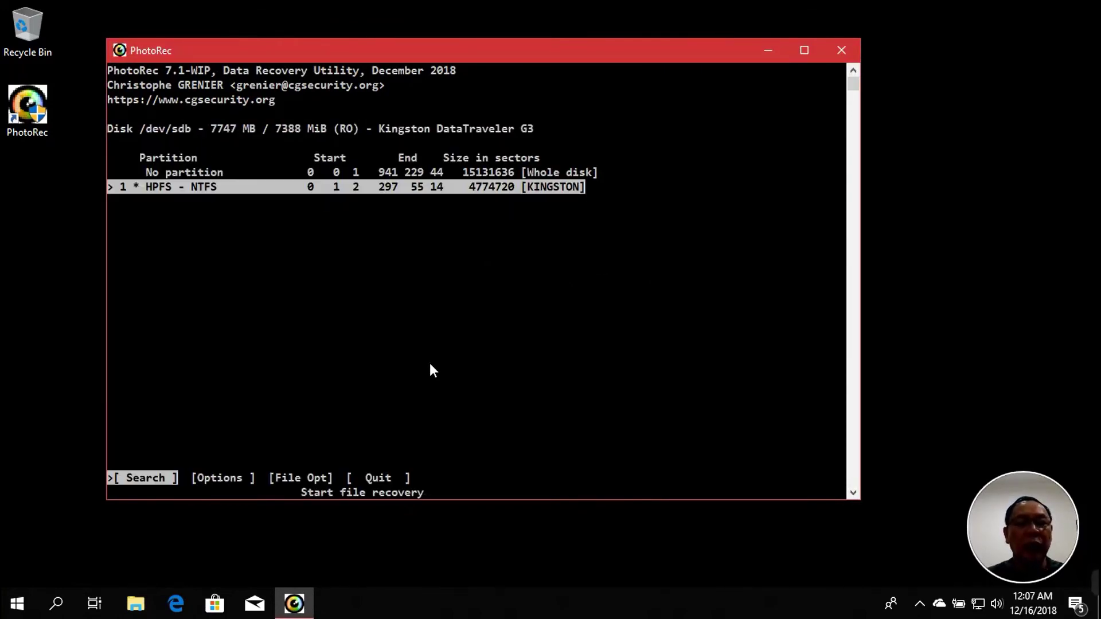
pyautogui.press('q')
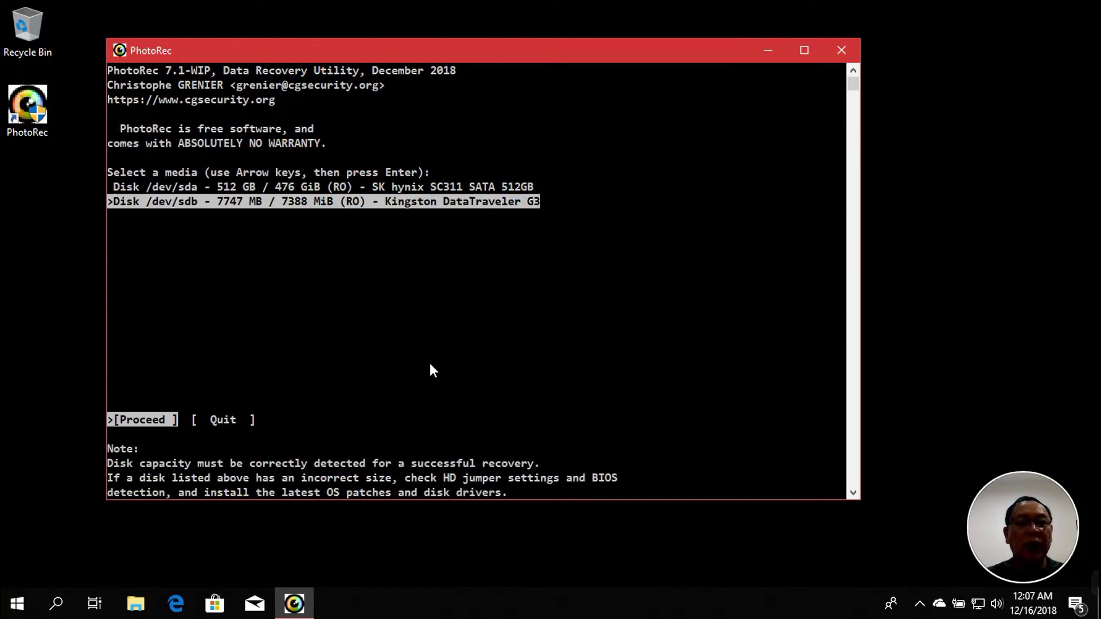
pyautogui.press('q')
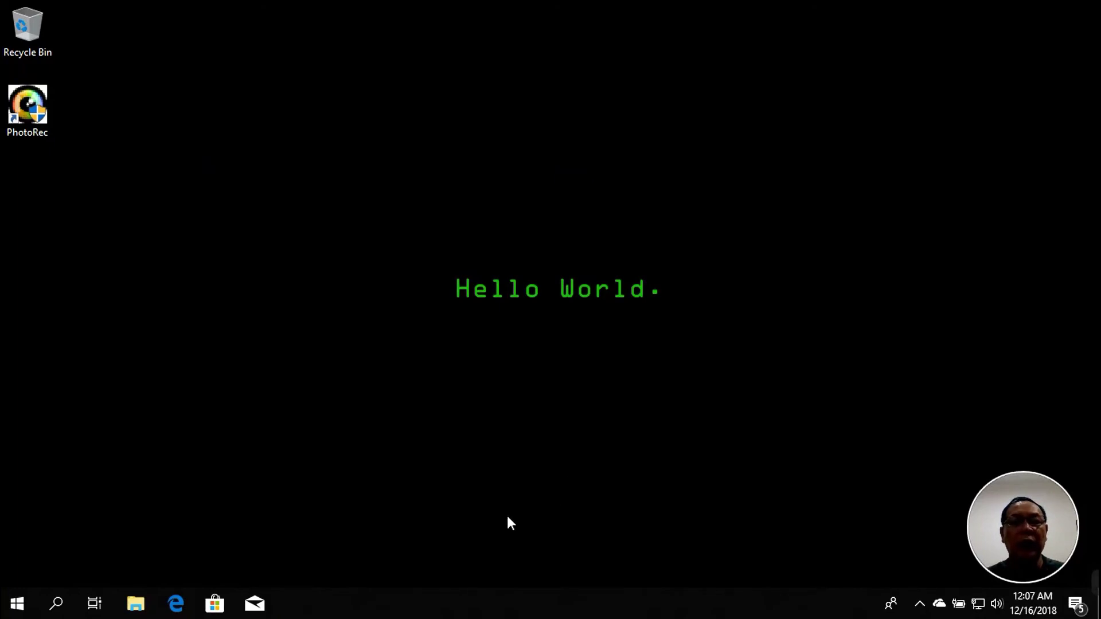
# Launch Chrome, search Google for photorec, and open the CGSecurity PhotoRec wiki result.
pyautogui.click(17, 603)
pyautogui.write('chrom')
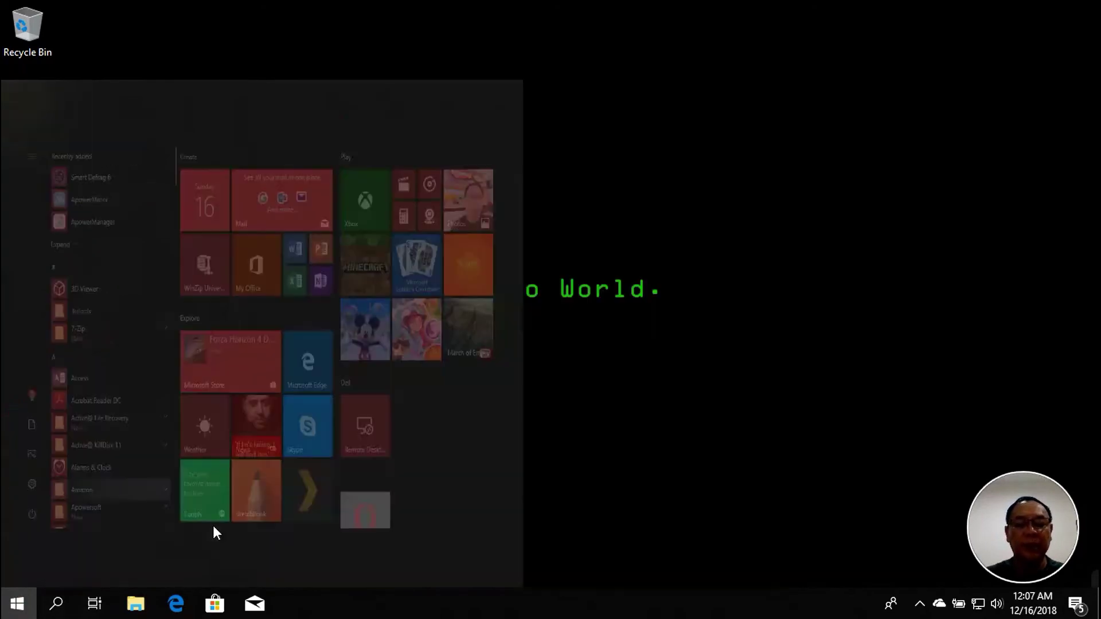
pyautogui.press('Return')
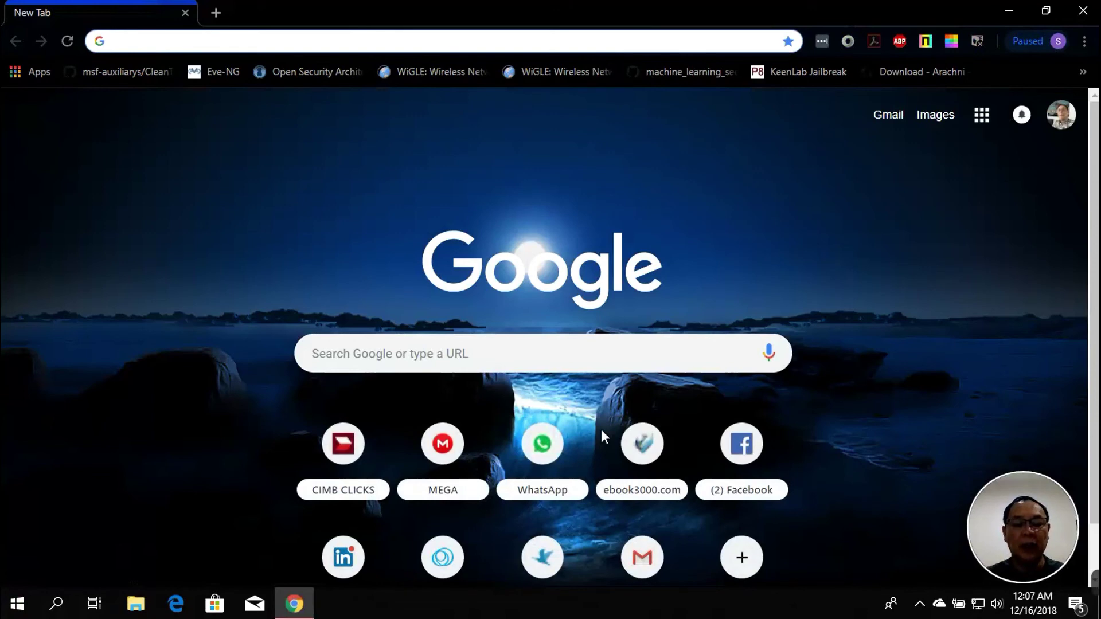
pyautogui.write('photorec')
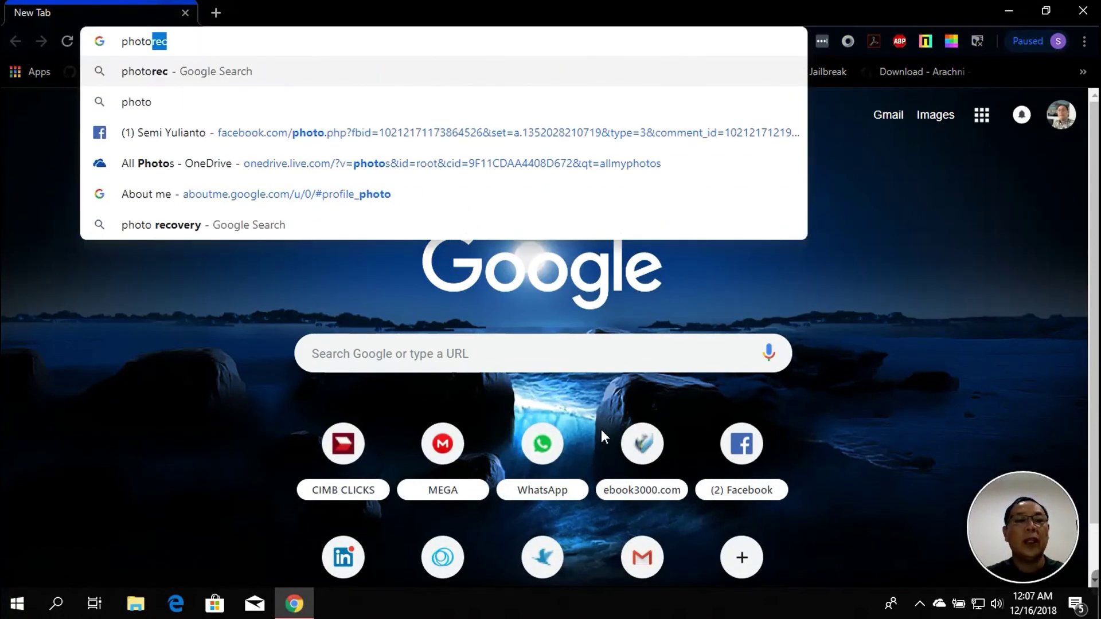
pyautogui.press('Return')
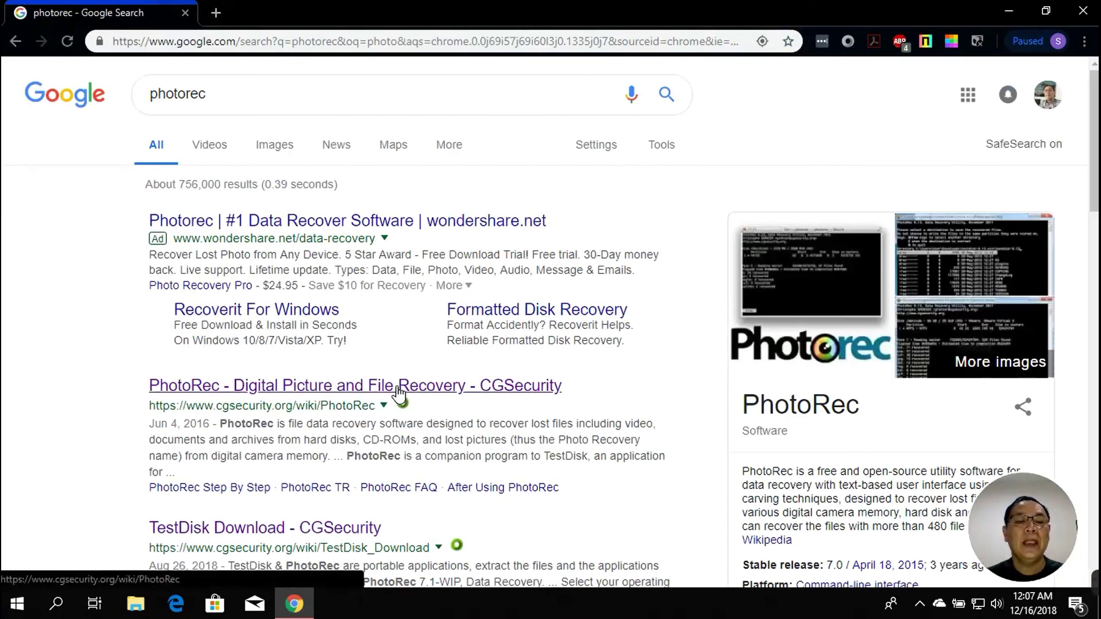
pyautogui.click(399, 394)
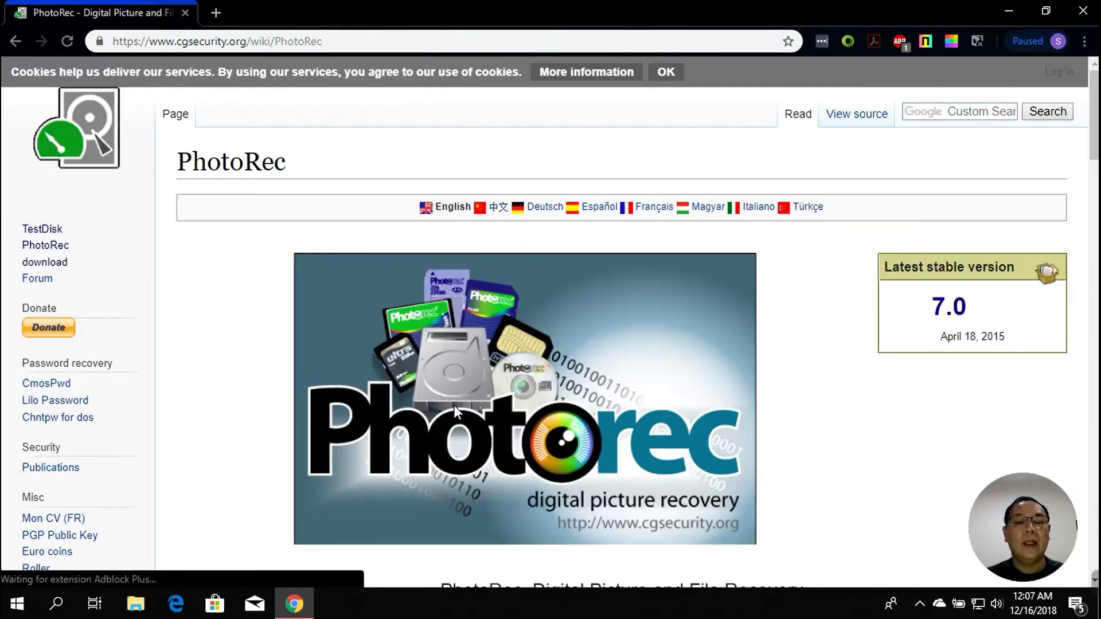
# Scroll the wiki page to Operating systems, briefly highlighting that heading and the Mac OS X entry.
pyautogui.scroll(-7, 527, 381)
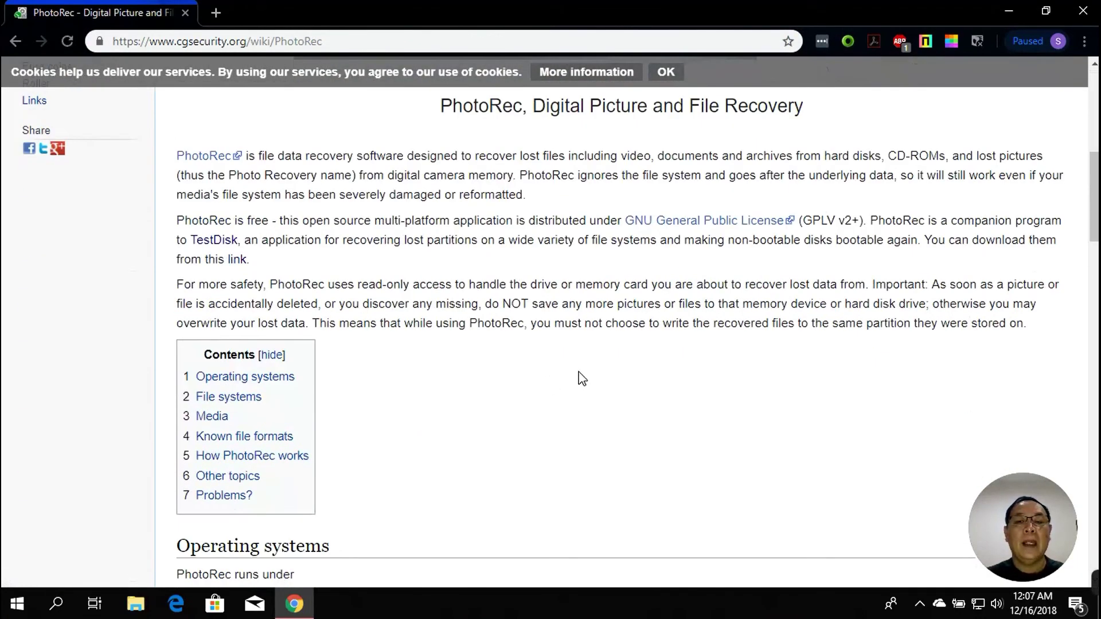
pyautogui.scroll(-5, 582, 379)
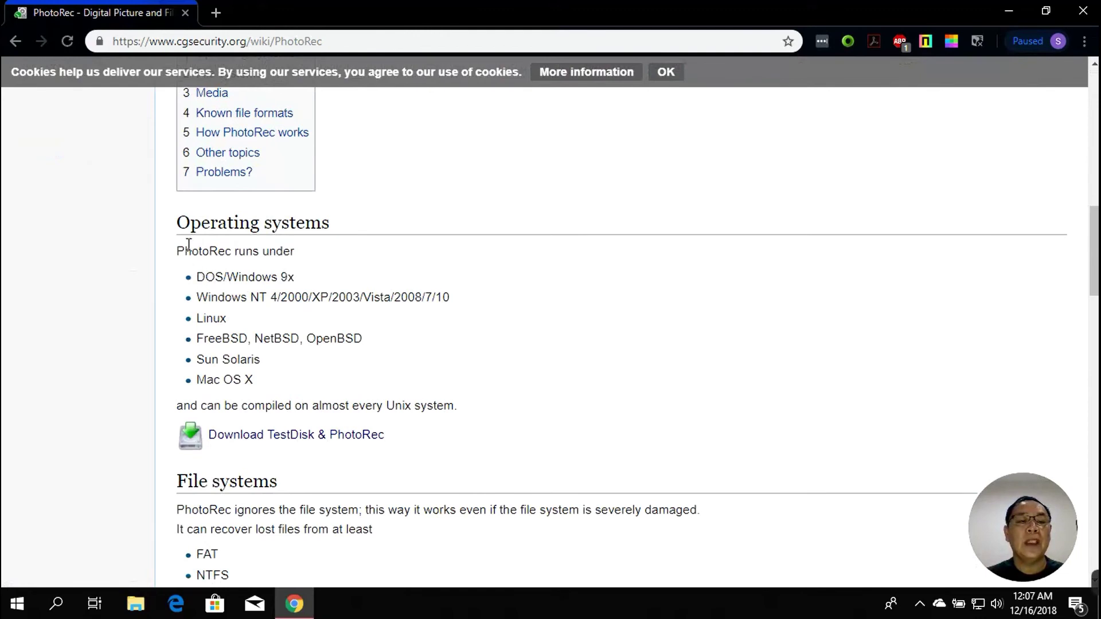
pyautogui.moveTo(177, 225); pyautogui.dragTo(347, 235)
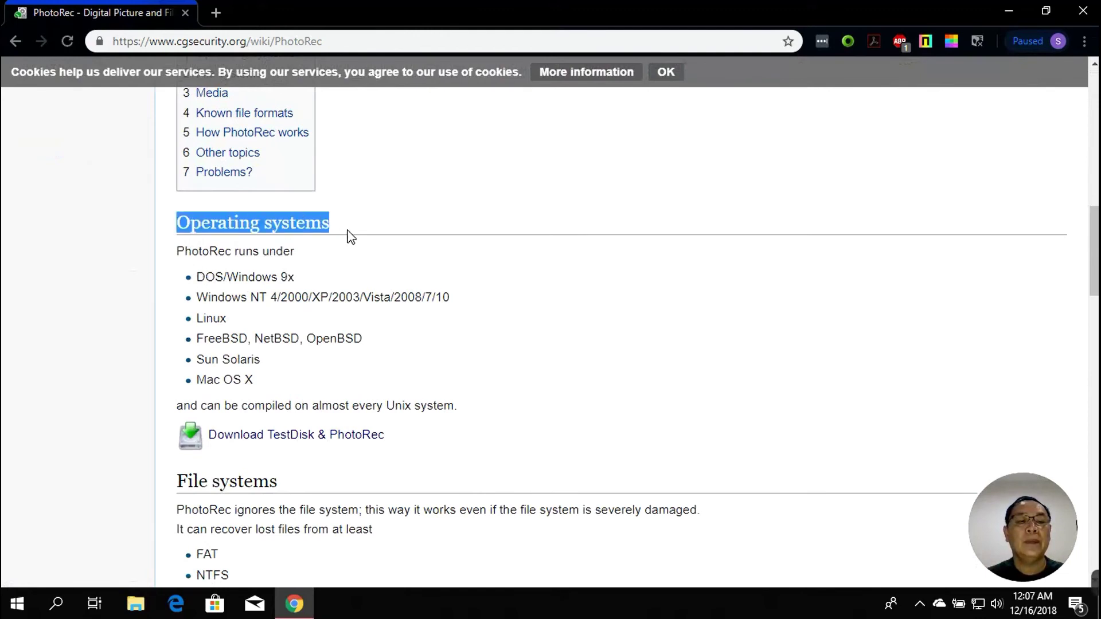
pyautogui.click(439, 340)
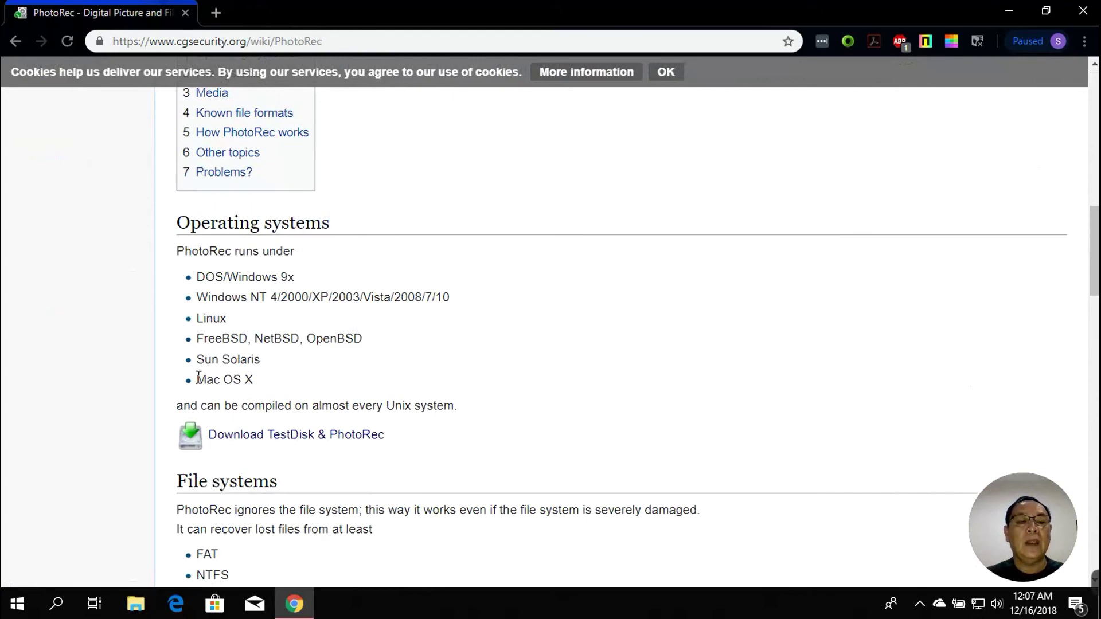
pyautogui.moveTo(198, 380); pyautogui.dragTo(258, 381)
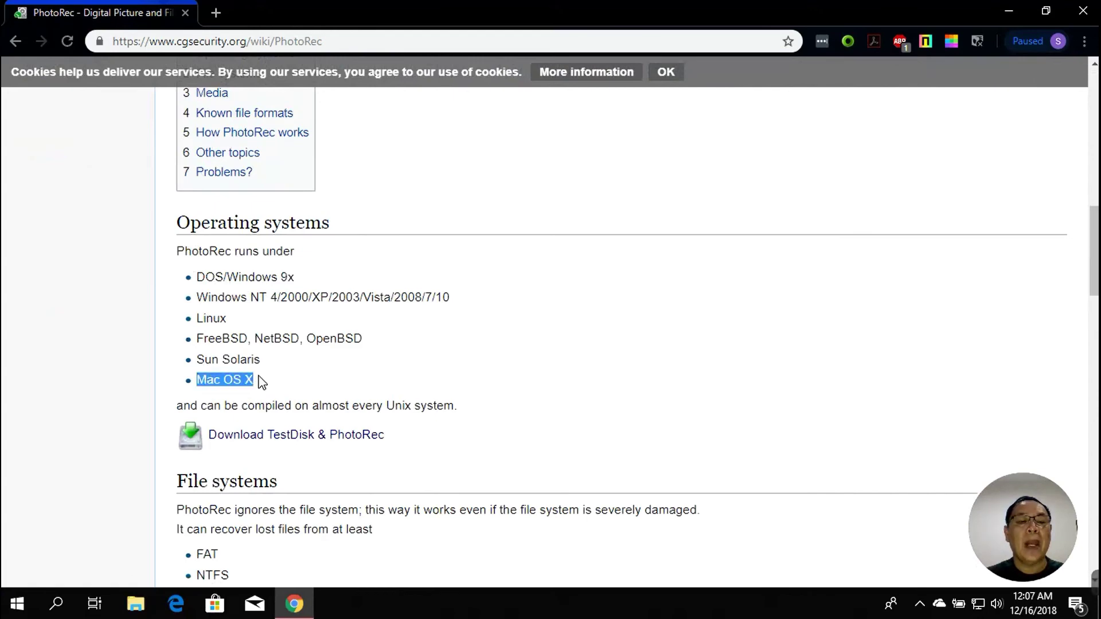
pyautogui.click(460, 343)
pyautogui.scroll(-1, 462, 347)
pyautogui.scroll(-6, 460, 344)
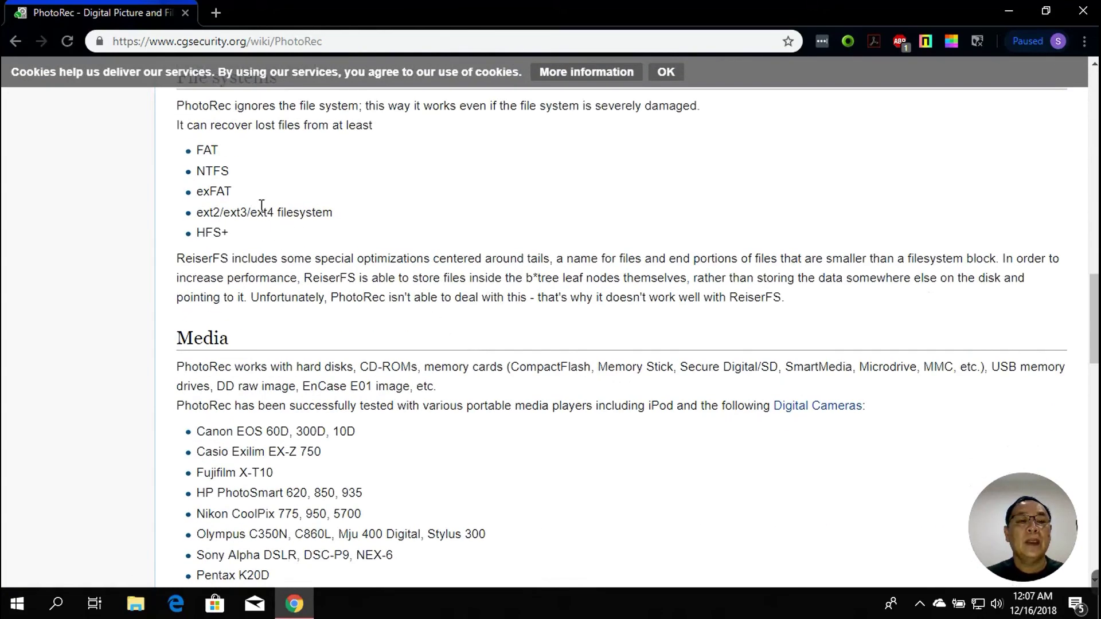
pyautogui.scroll(1, 209, 164)
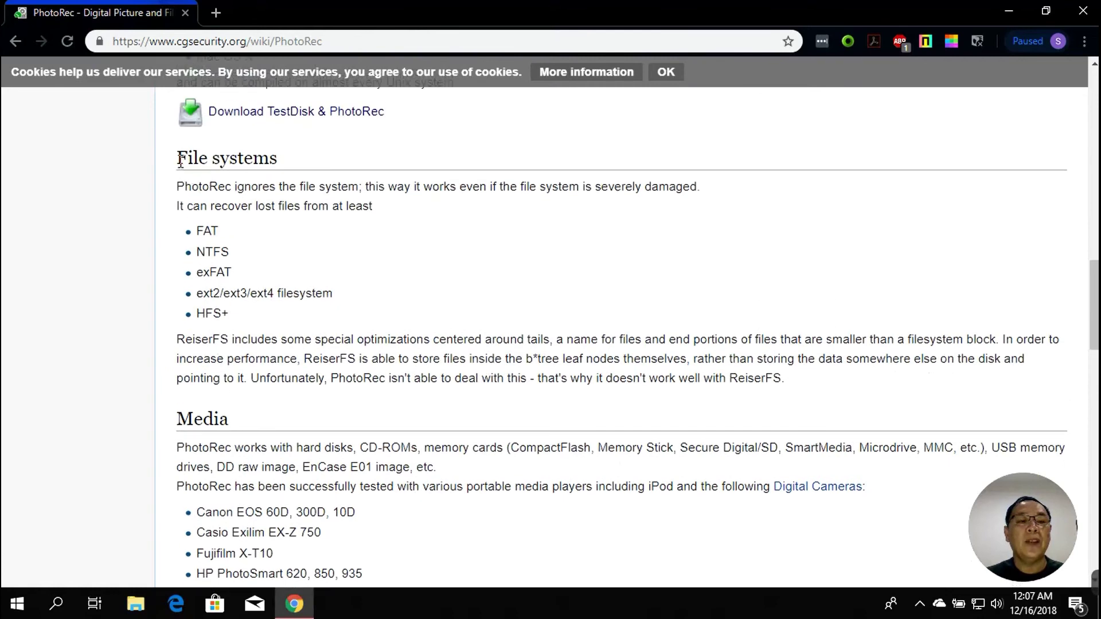
pyautogui.moveTo(178, 160); pyautogui.dragTo(293, 168)
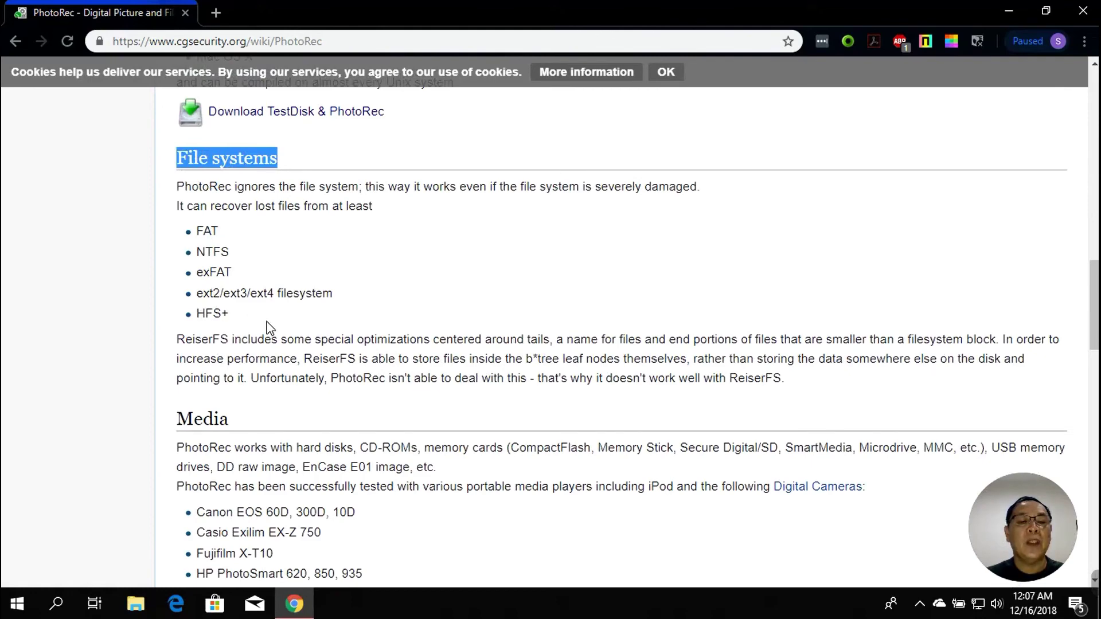
pyautogui.scroll(-3, 300, 338)
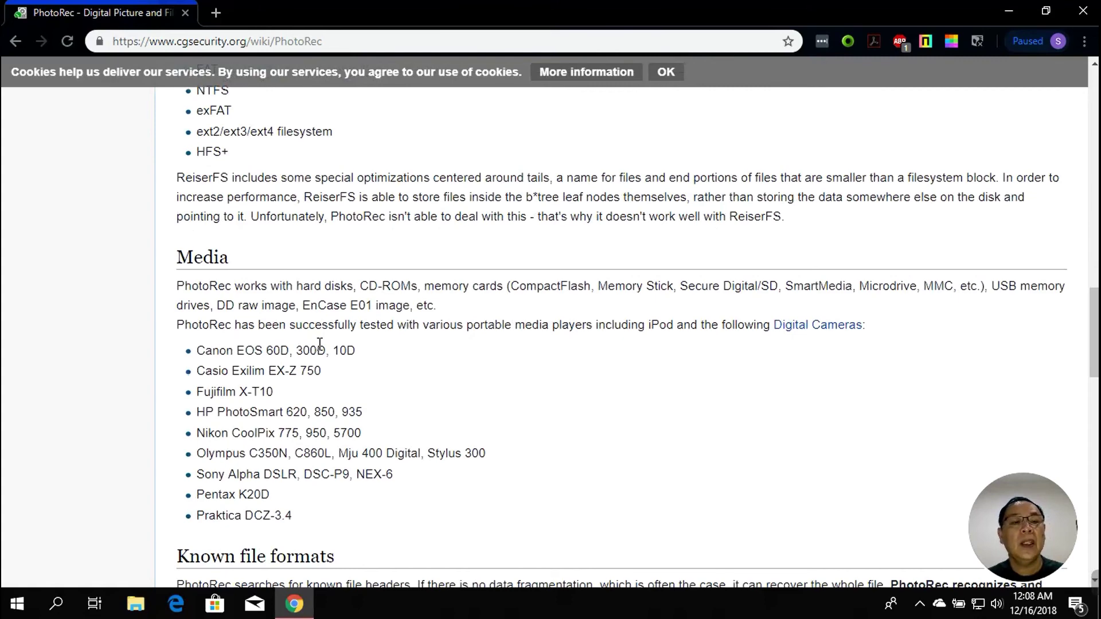
pyautogui.scroll(-3, 319, 344)
pyautogui.scroll(2, 317, 352)
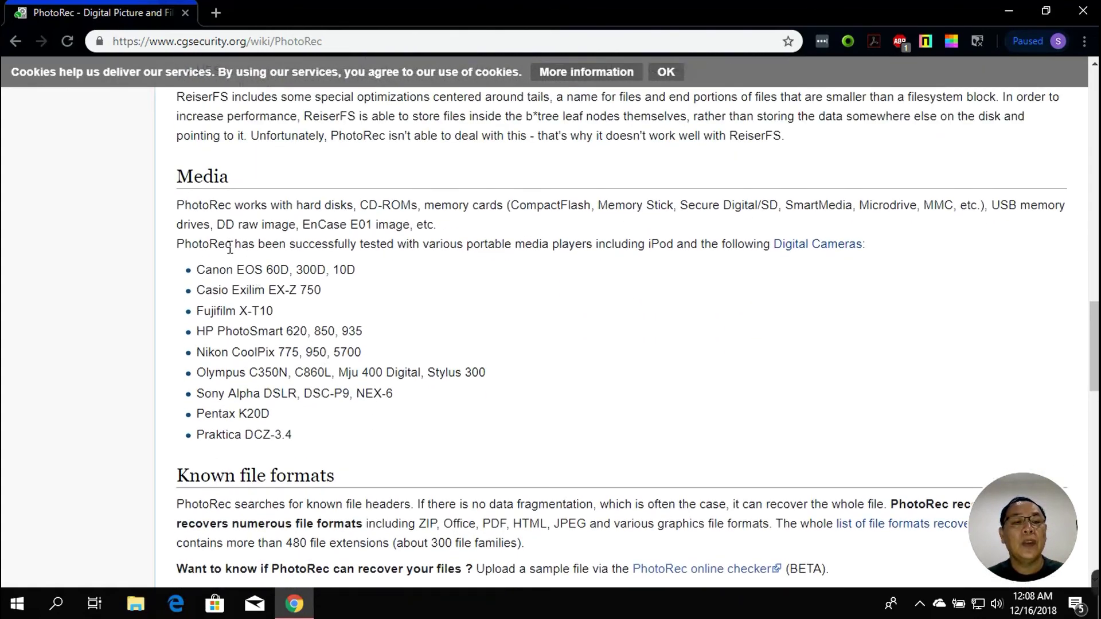
pyautogui.moveTo(178, 177); pyautogui.dragTo(230, 176)
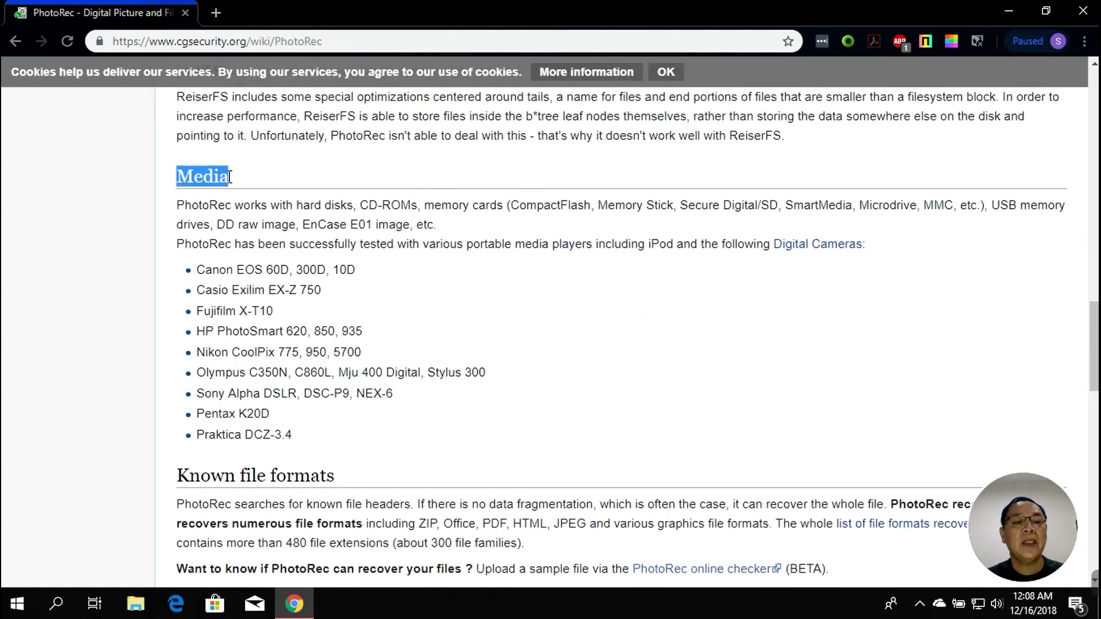
pyautogui.moveTo(197, 269); pyautogui.dragTo(359, 270)
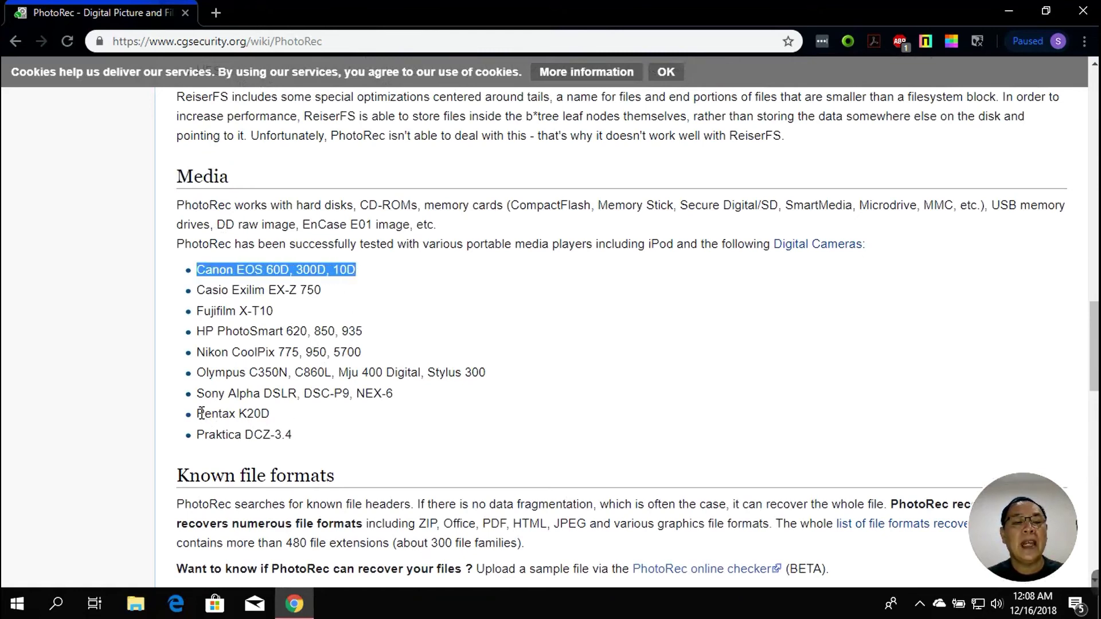
pyautogui.moveTo(201, 414); pyautogui.dragTo(271, 415)
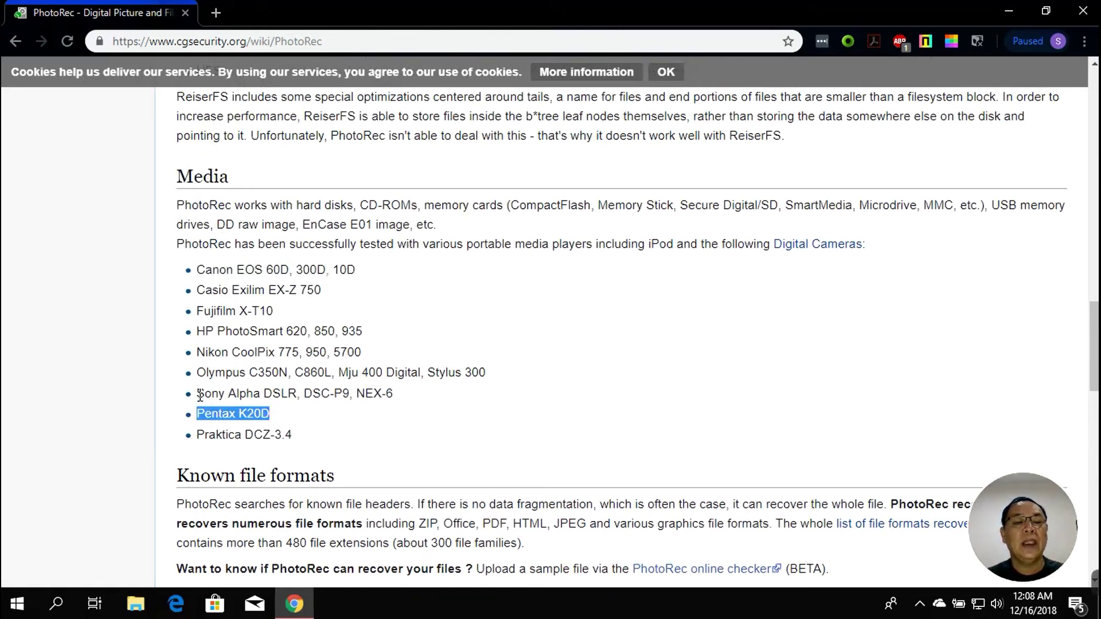
pyautogui.moveTo(200, 396); pyautogui.dragTo(398, 396)
pyautogui.click(423, 400)
pyautogui.scroll(-2, 422, 401)
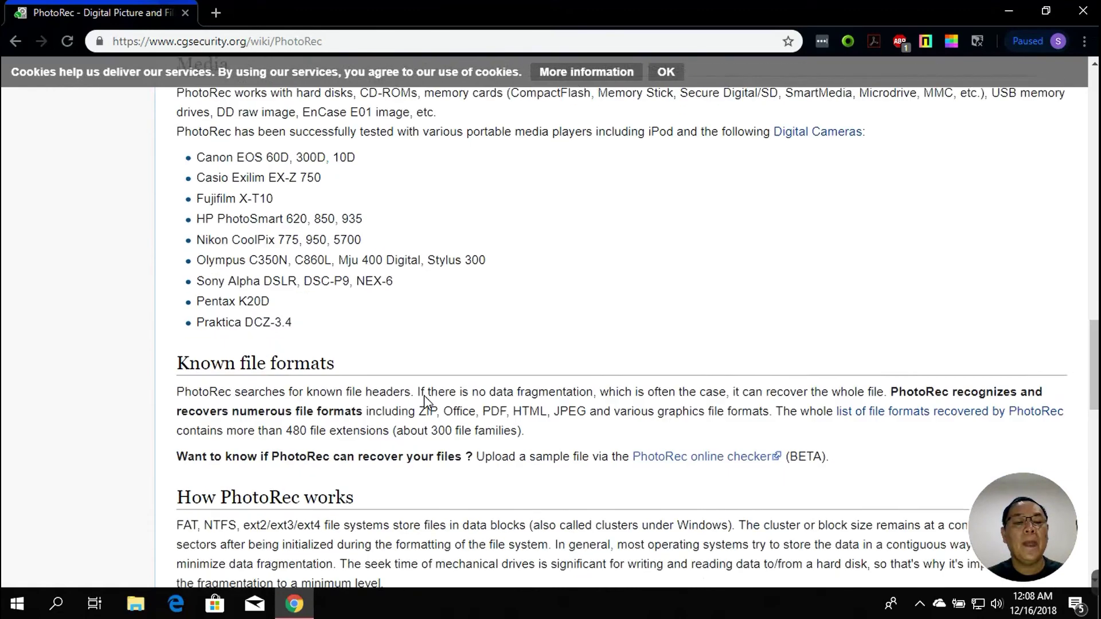
pyautogui.scroll(-2, 424, 398)
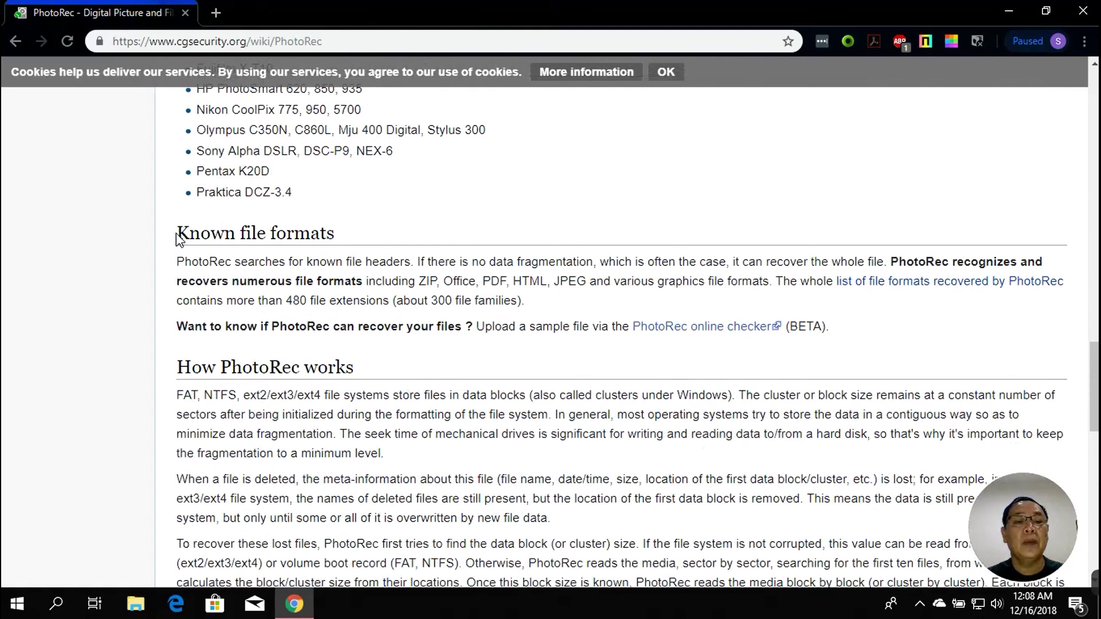
pyautogui.moveTo(176, 238); pyautogui.dragTo(335, 234)
pyautogui.moveTo(417, 281); pyautogui.dragTo(586, 285)
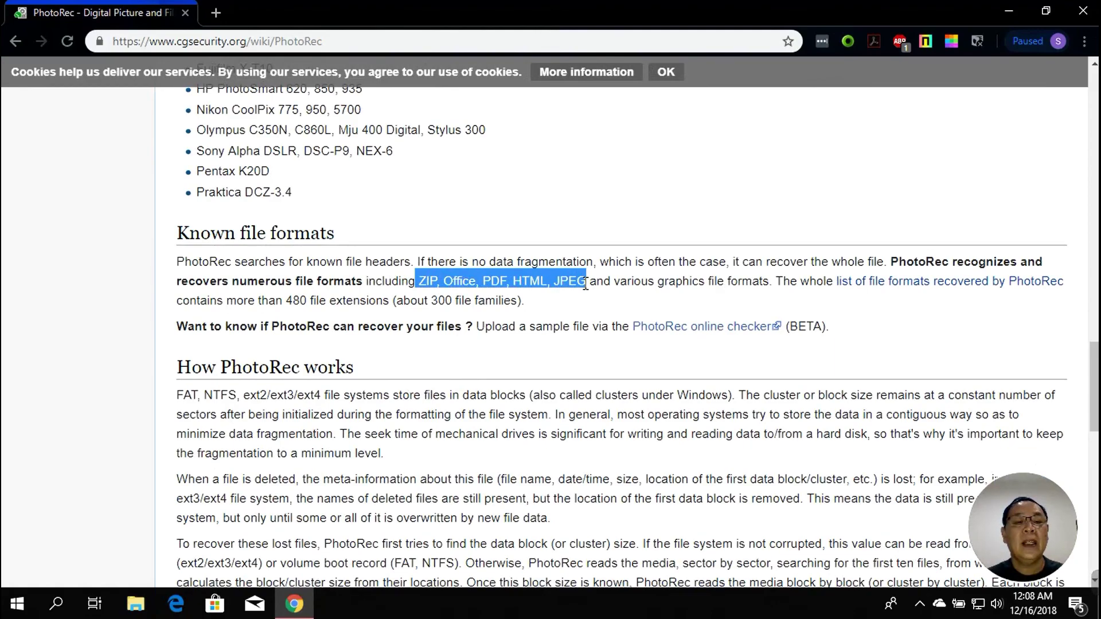
pyautogui.scroll(-8, 580, 282)
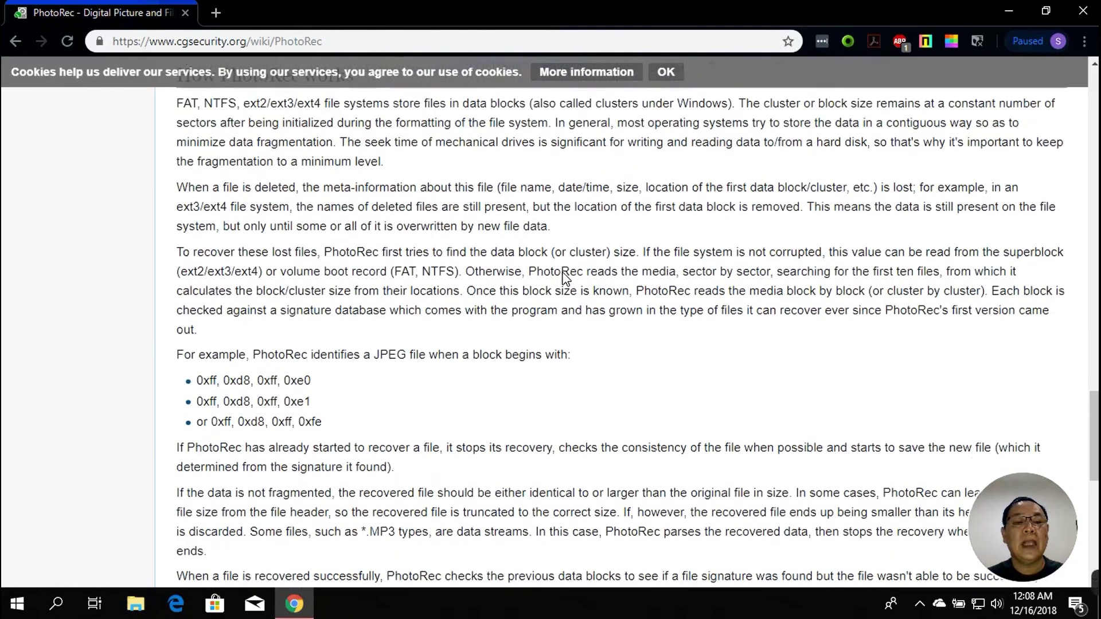
pyautogui.scroll(-3, 565, 280)
pyautogui.scroll(10, 565, 279)
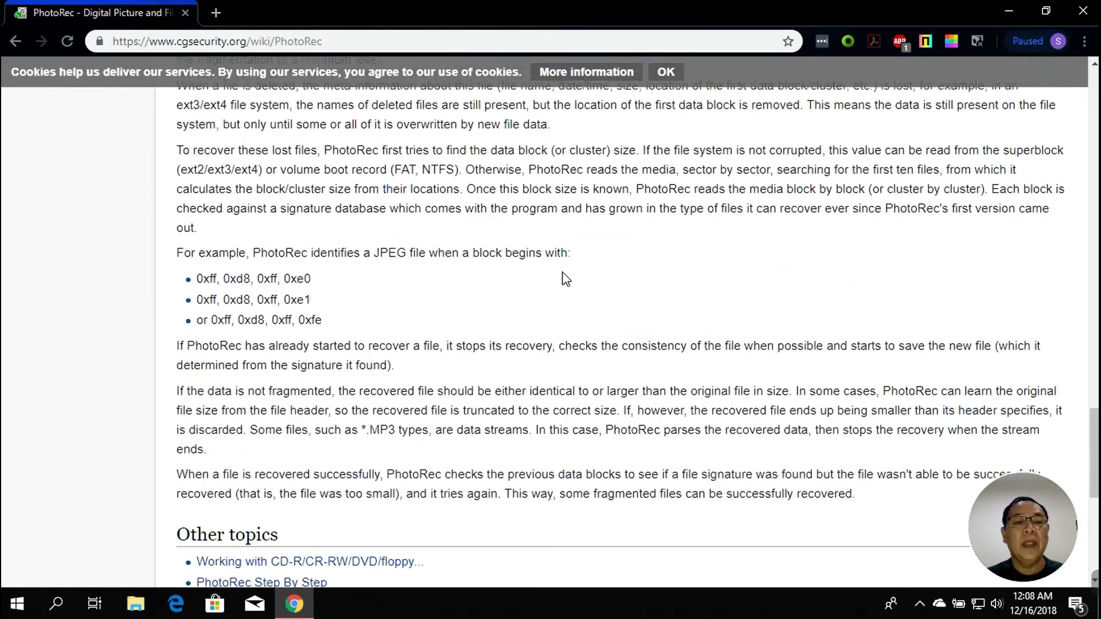
pyautogui.scroll(3, 562, 274)
pyautogui.click(562, 275)
pyautogui.scroll(6, 562, 274)
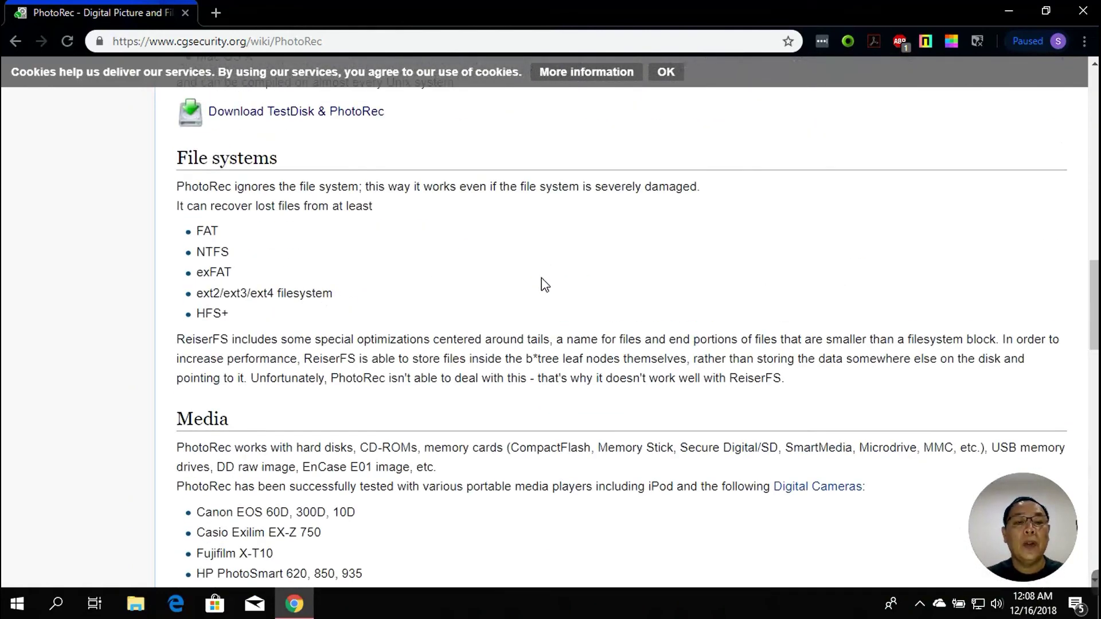
pyautogui.scroll(11, 545, 284)
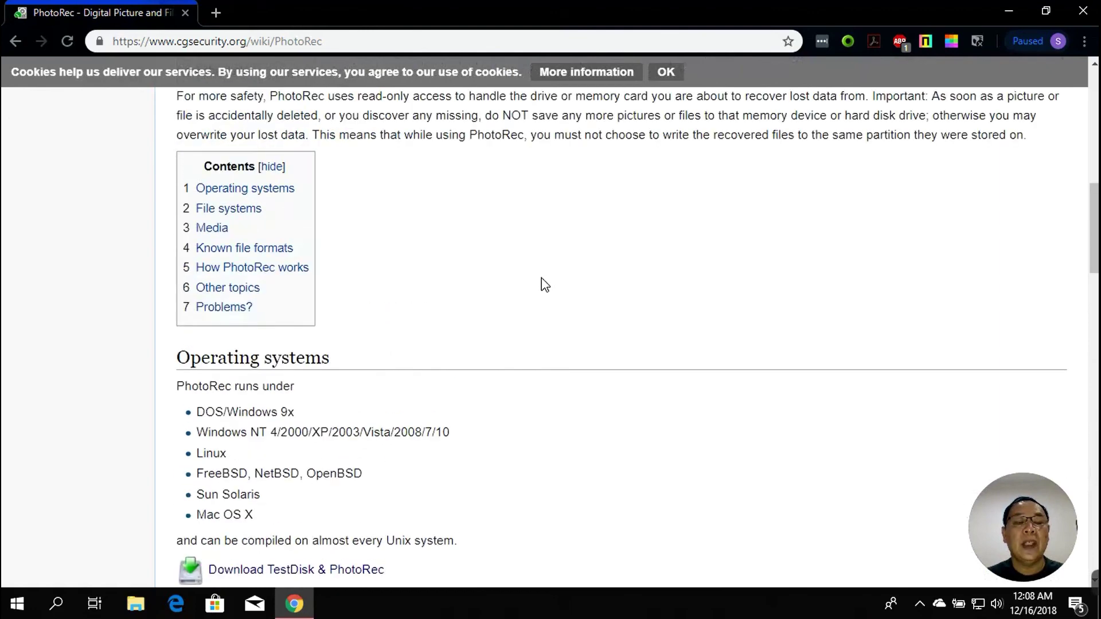
pyautogui.scroll(8, 542, 277)
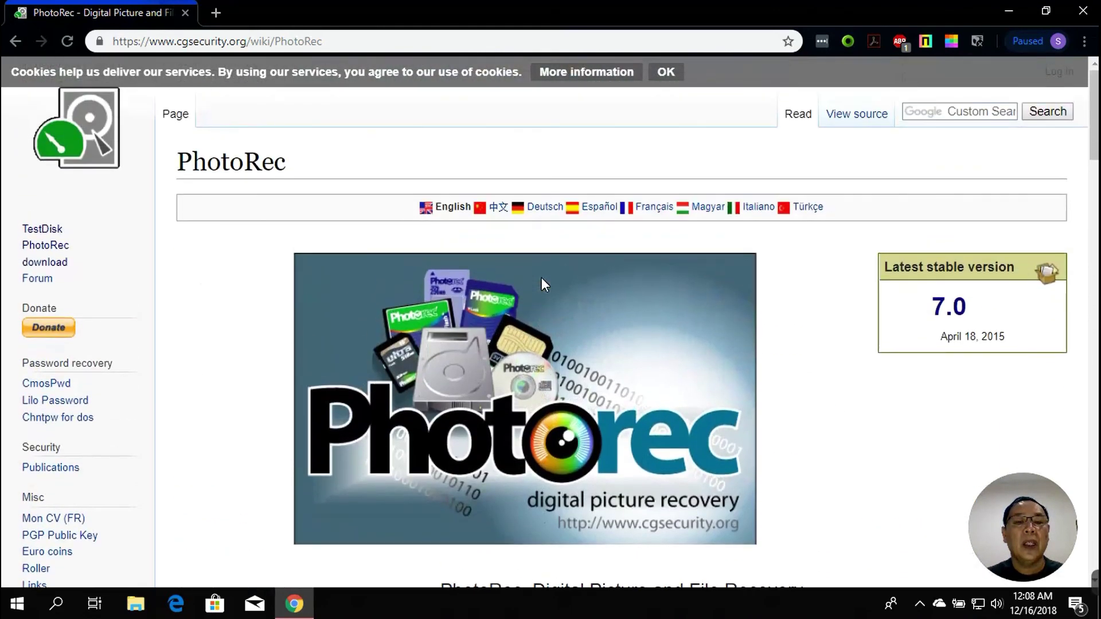